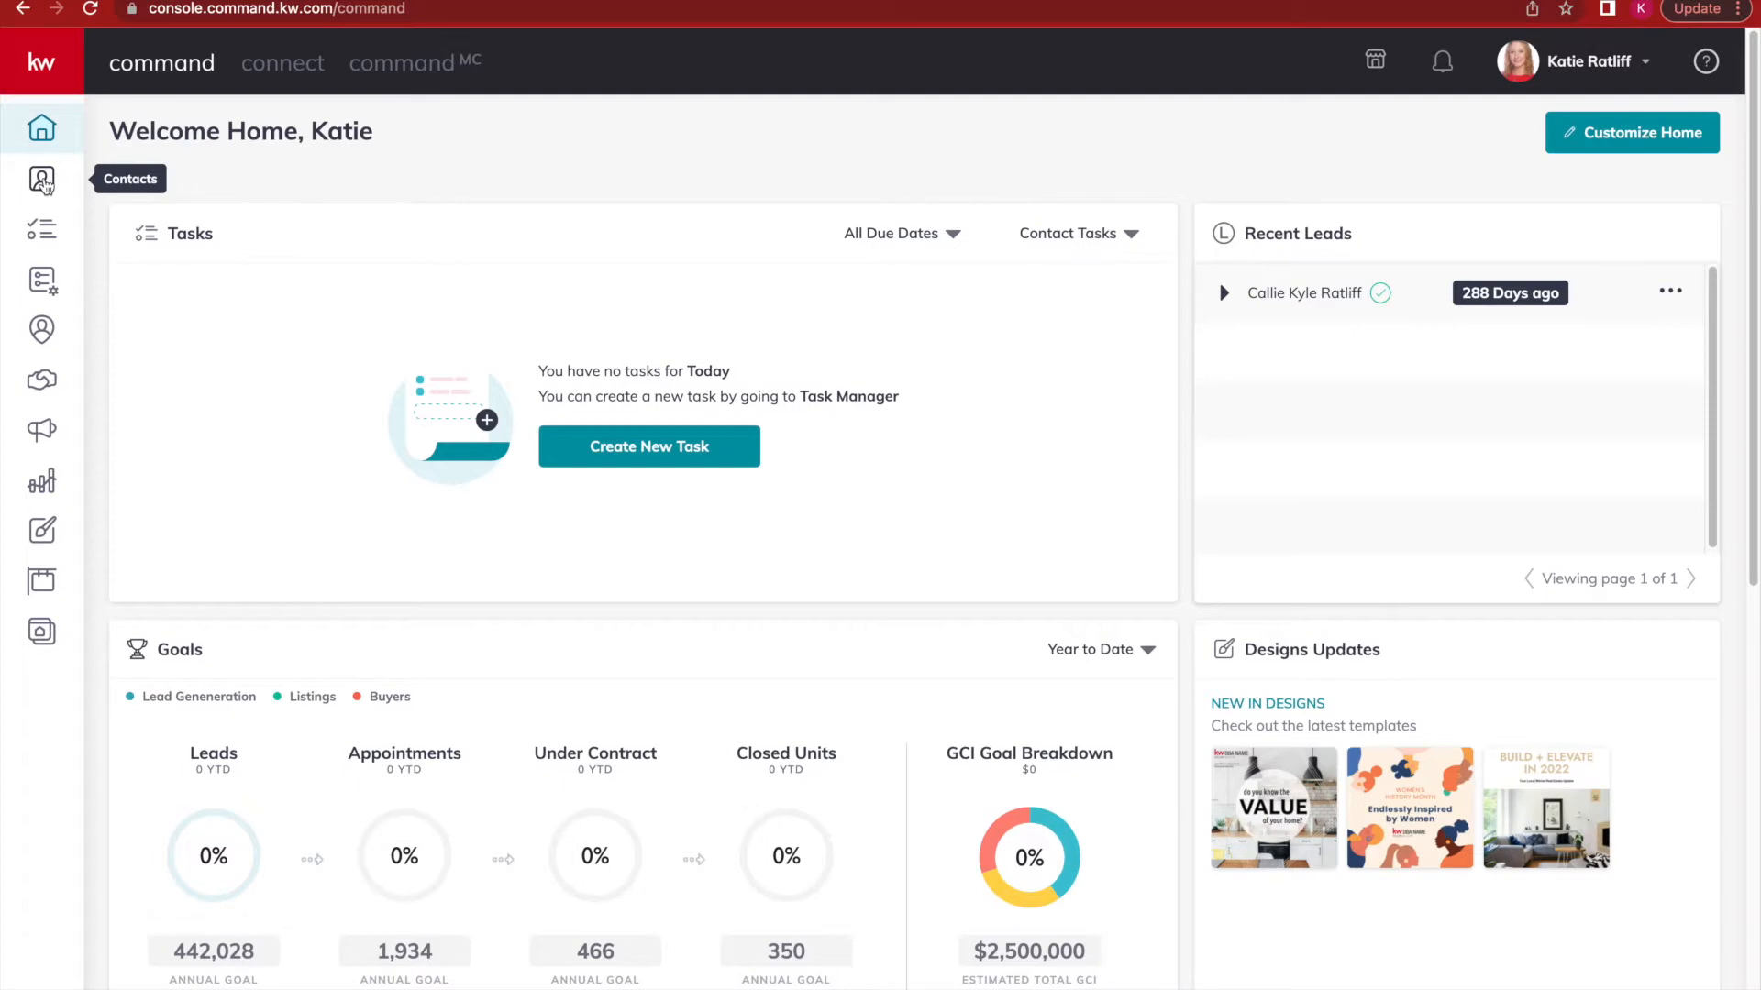
From the Designs library, create a new Print design to reach the print template gallery.
left_click(46, 537)
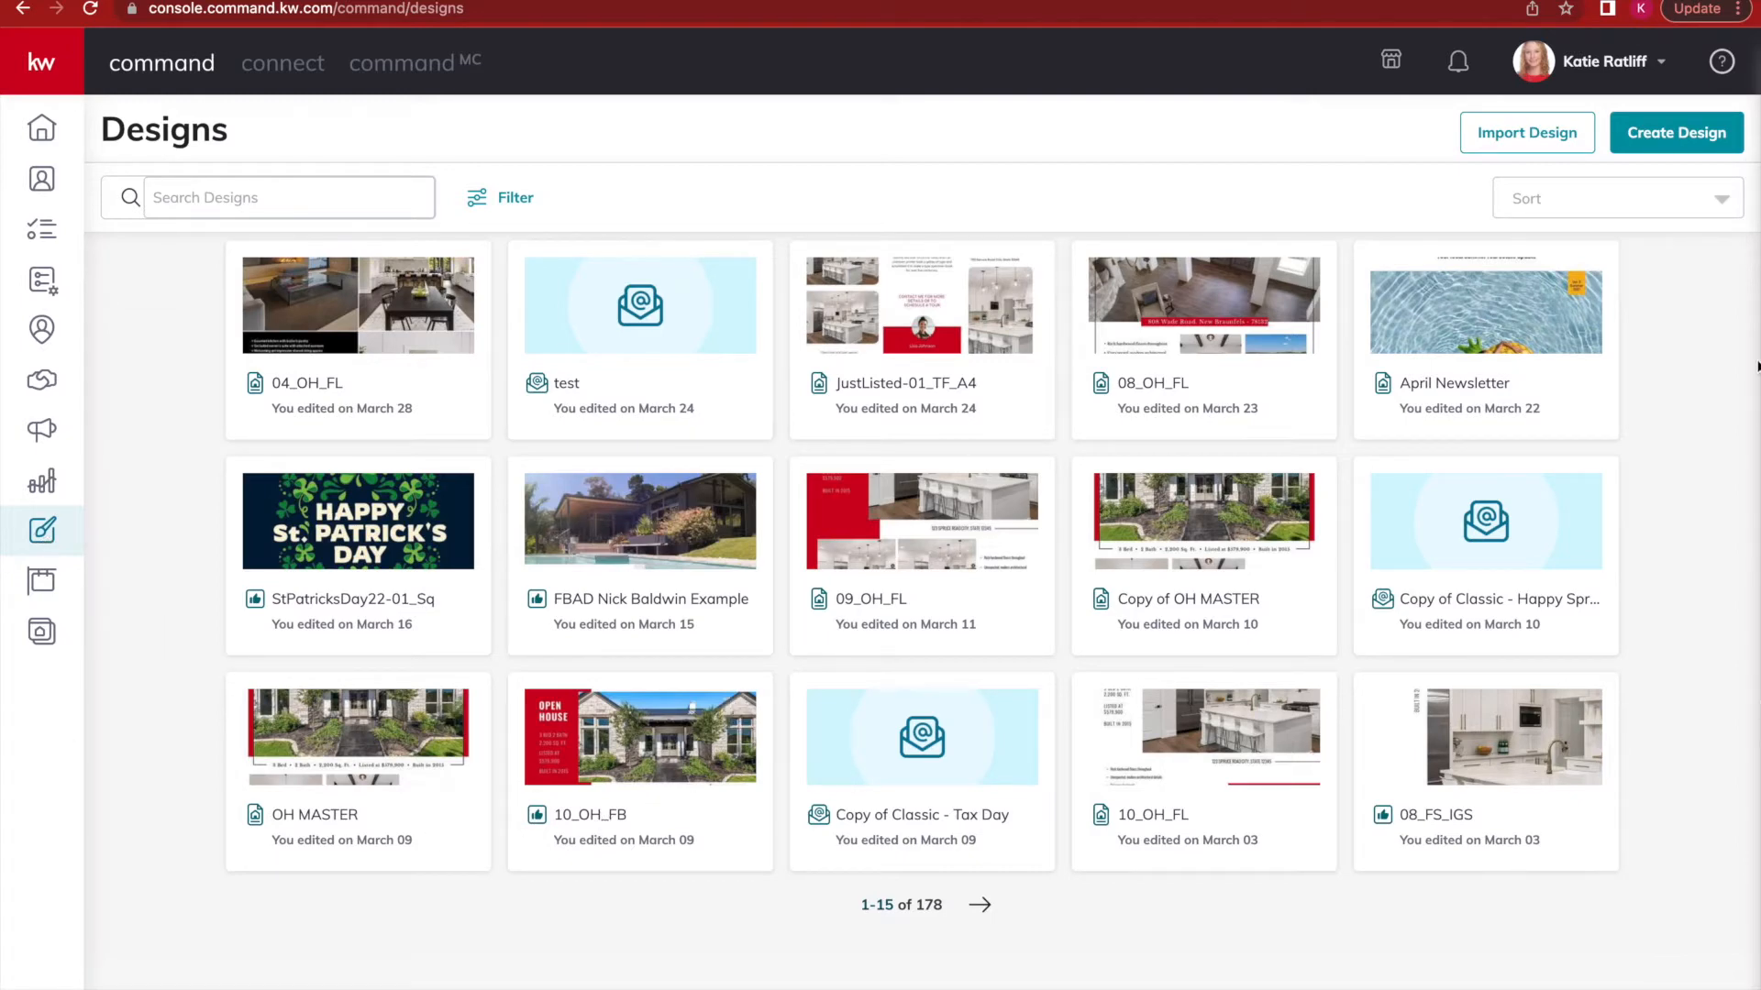
left_click(1646, 136)
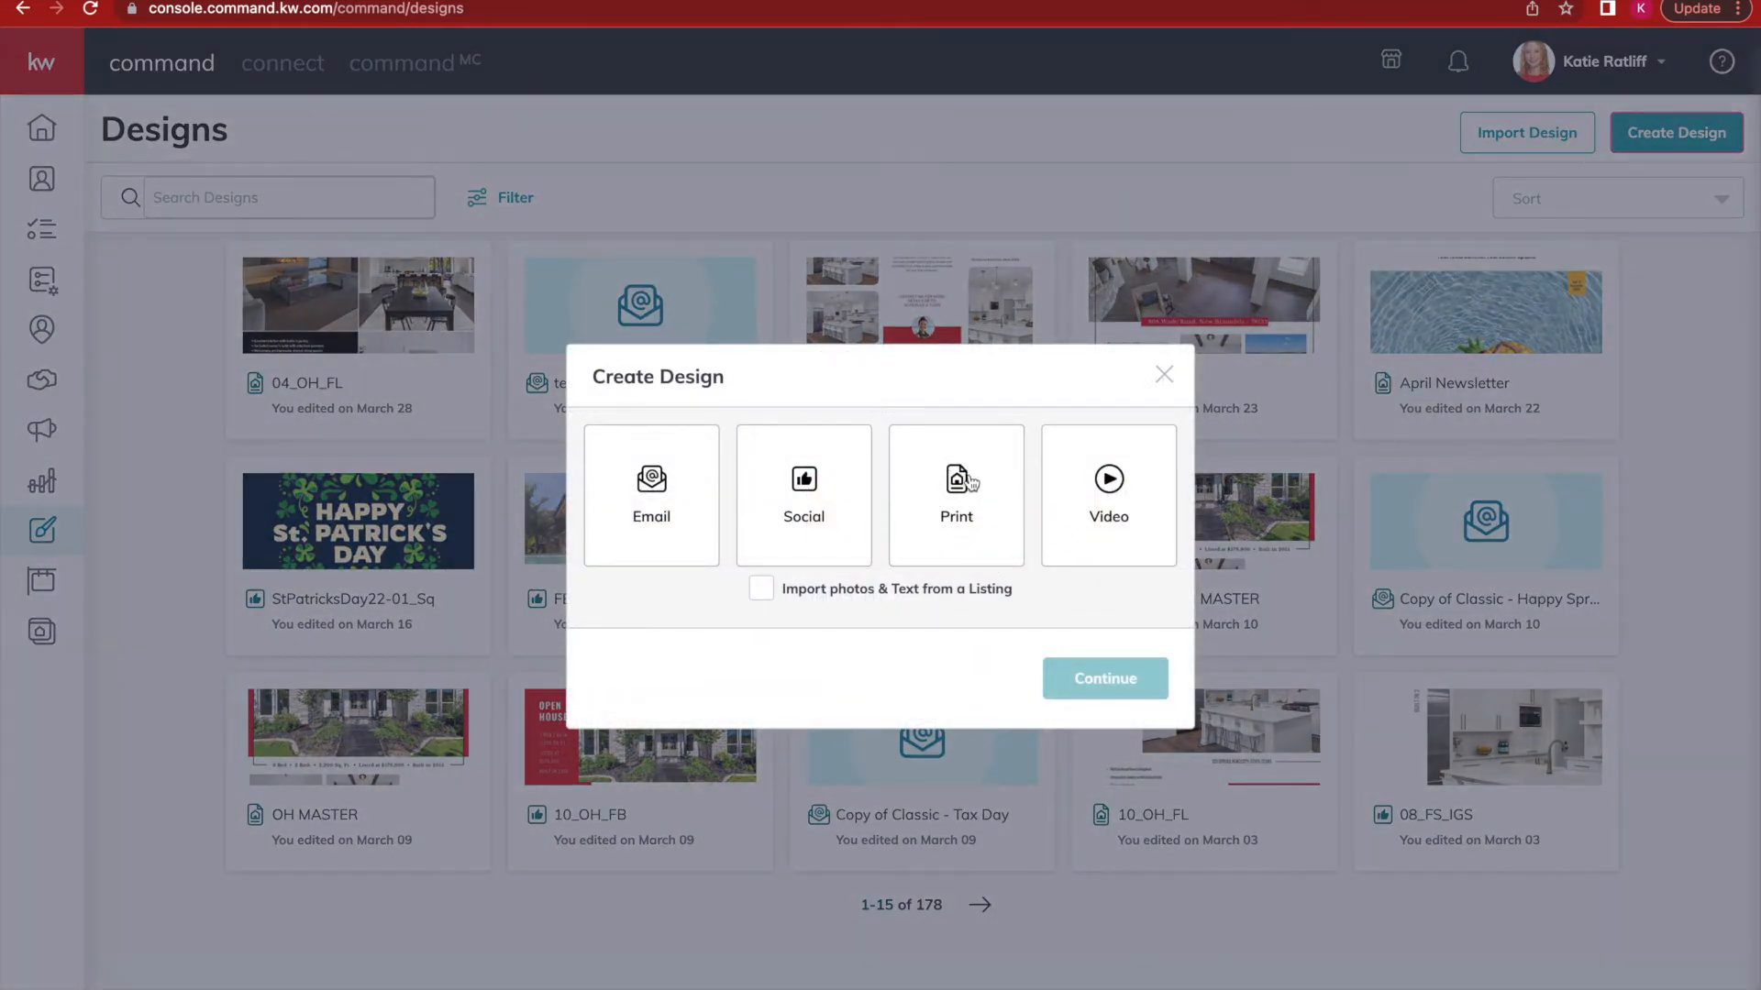
left_click(968, 484)
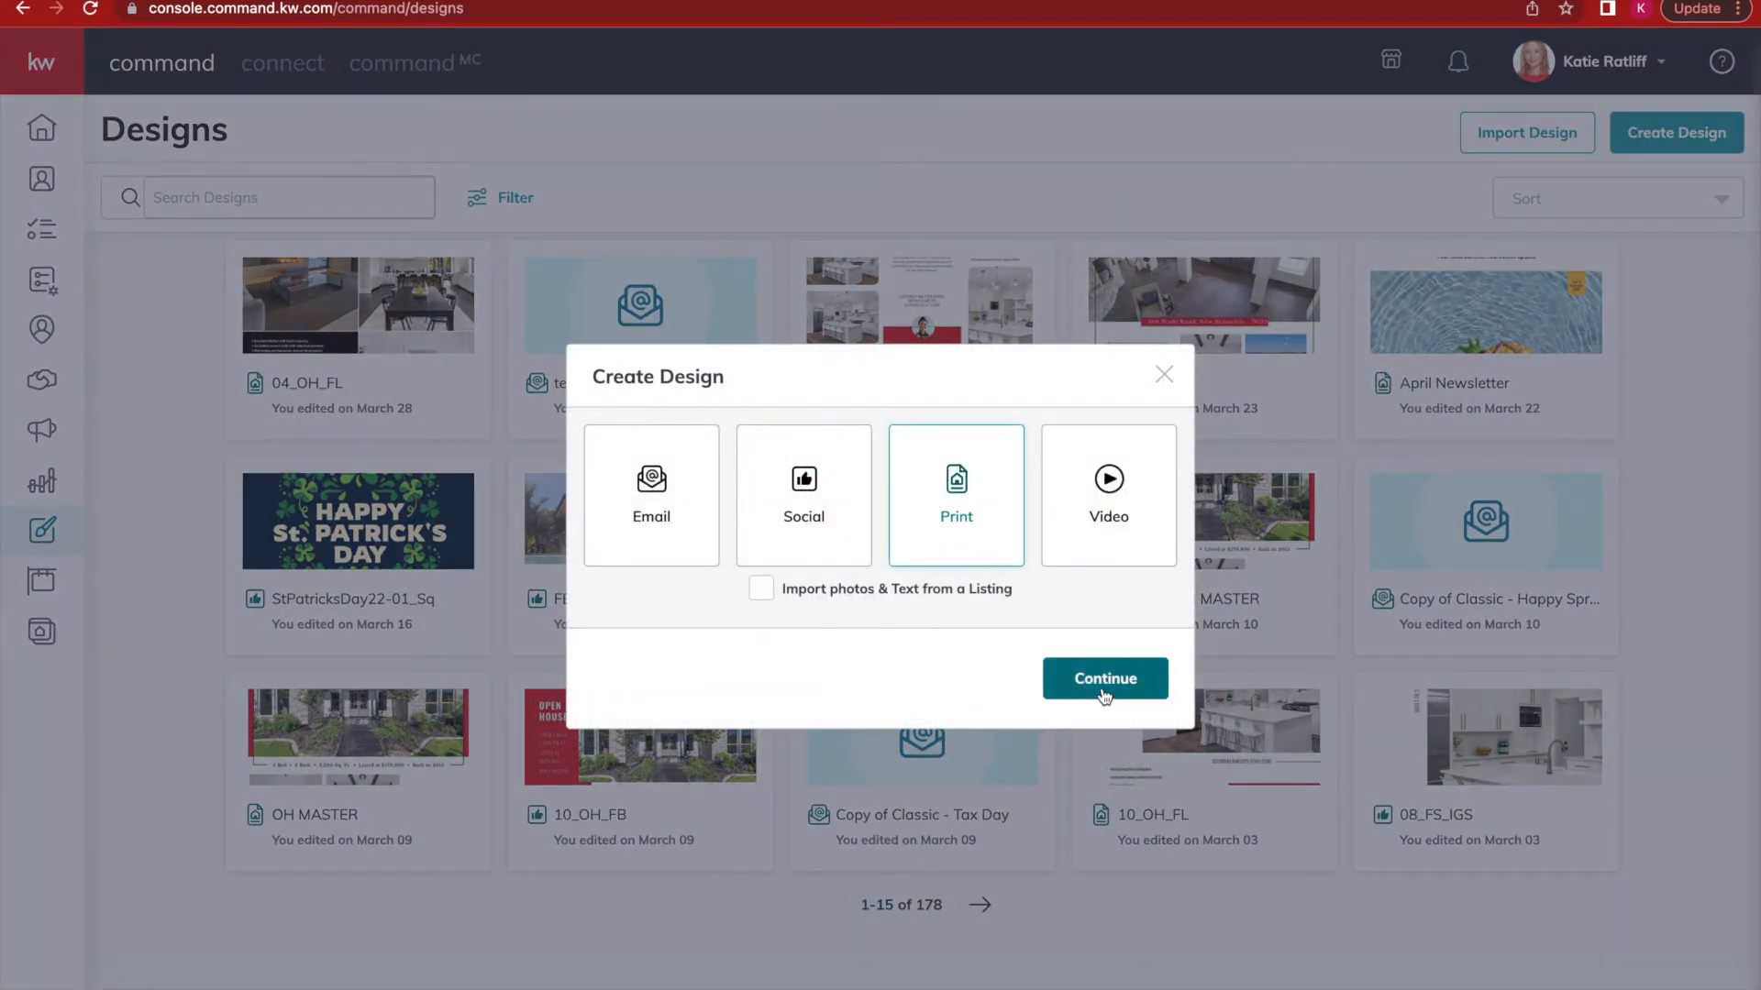
left_click(1105, 679)
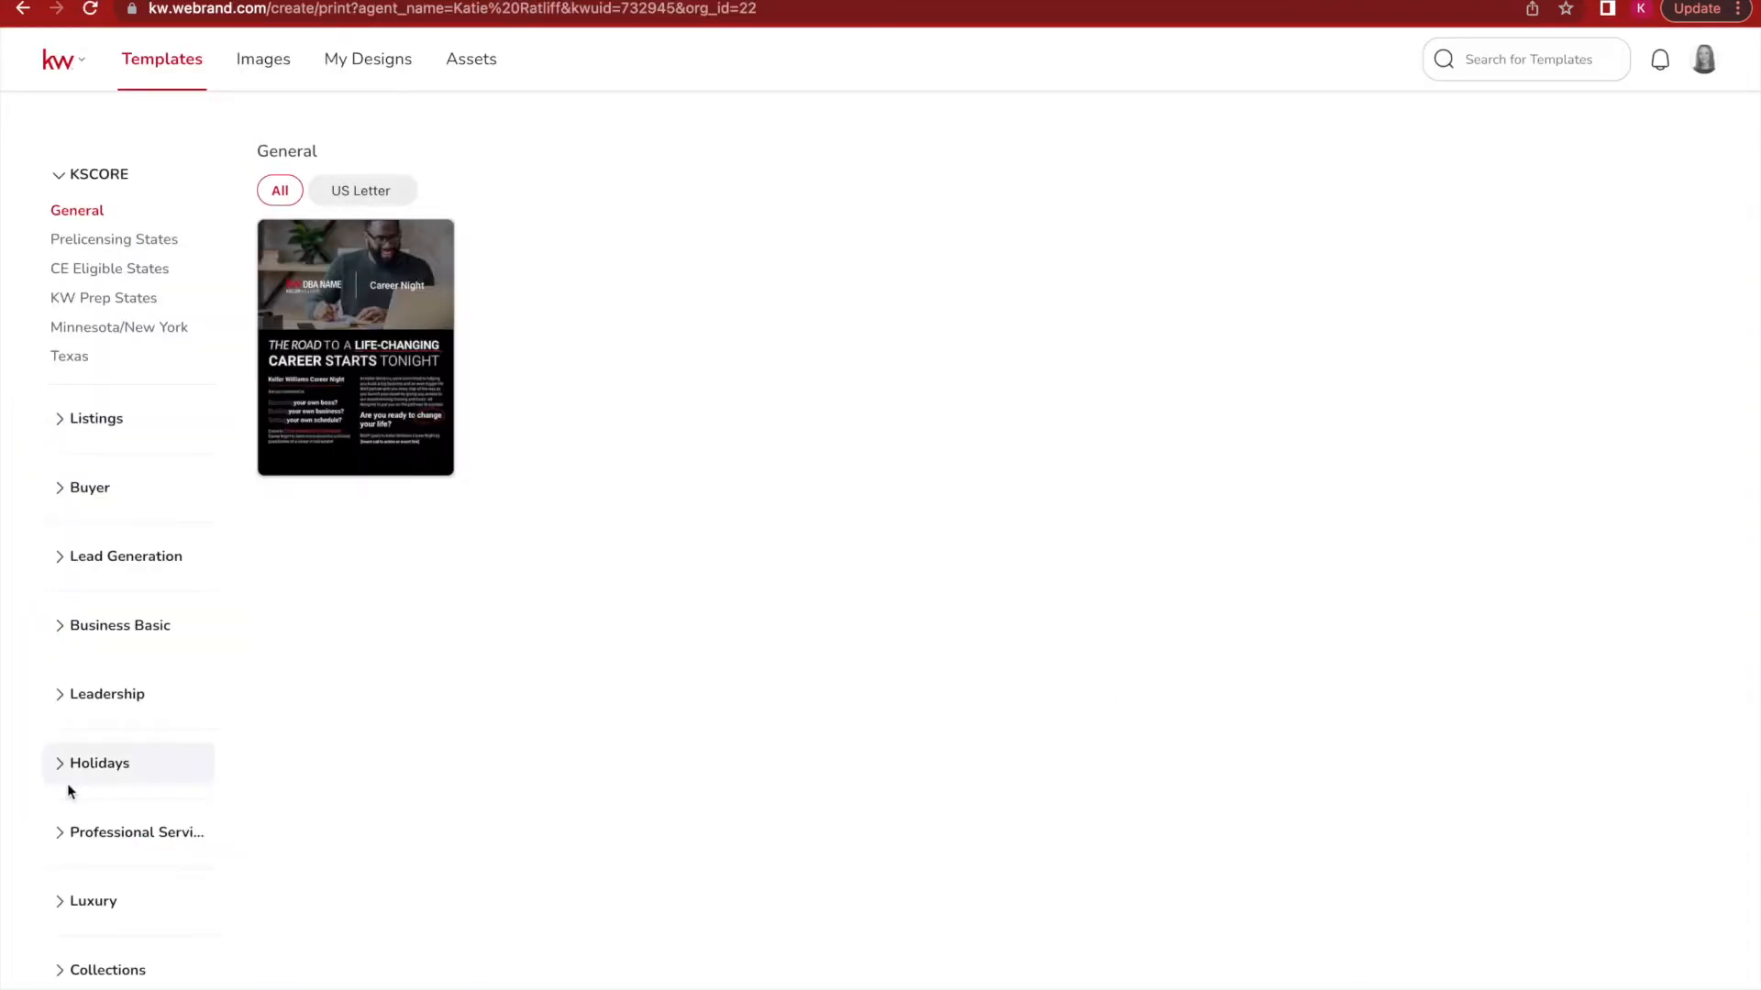
Open the Listings > Just Listed templates and browse to the JustListed_01_FL flyer.
left_click(107, 429)
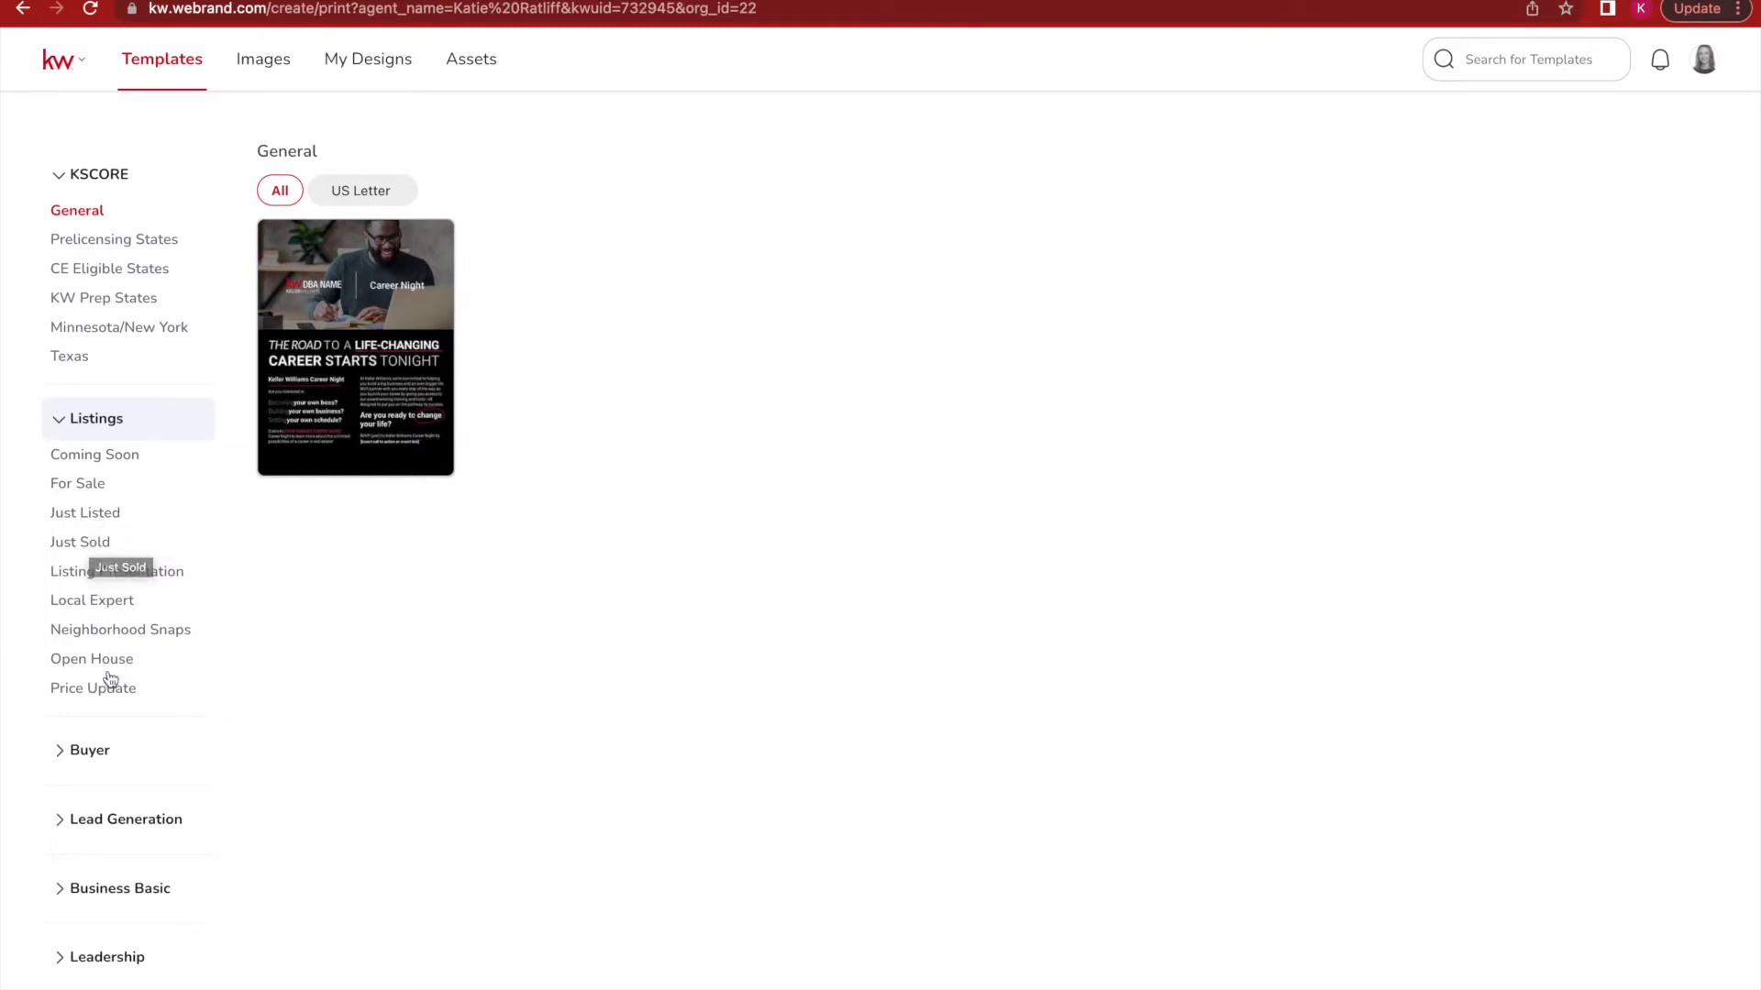
left_click(106, 515)
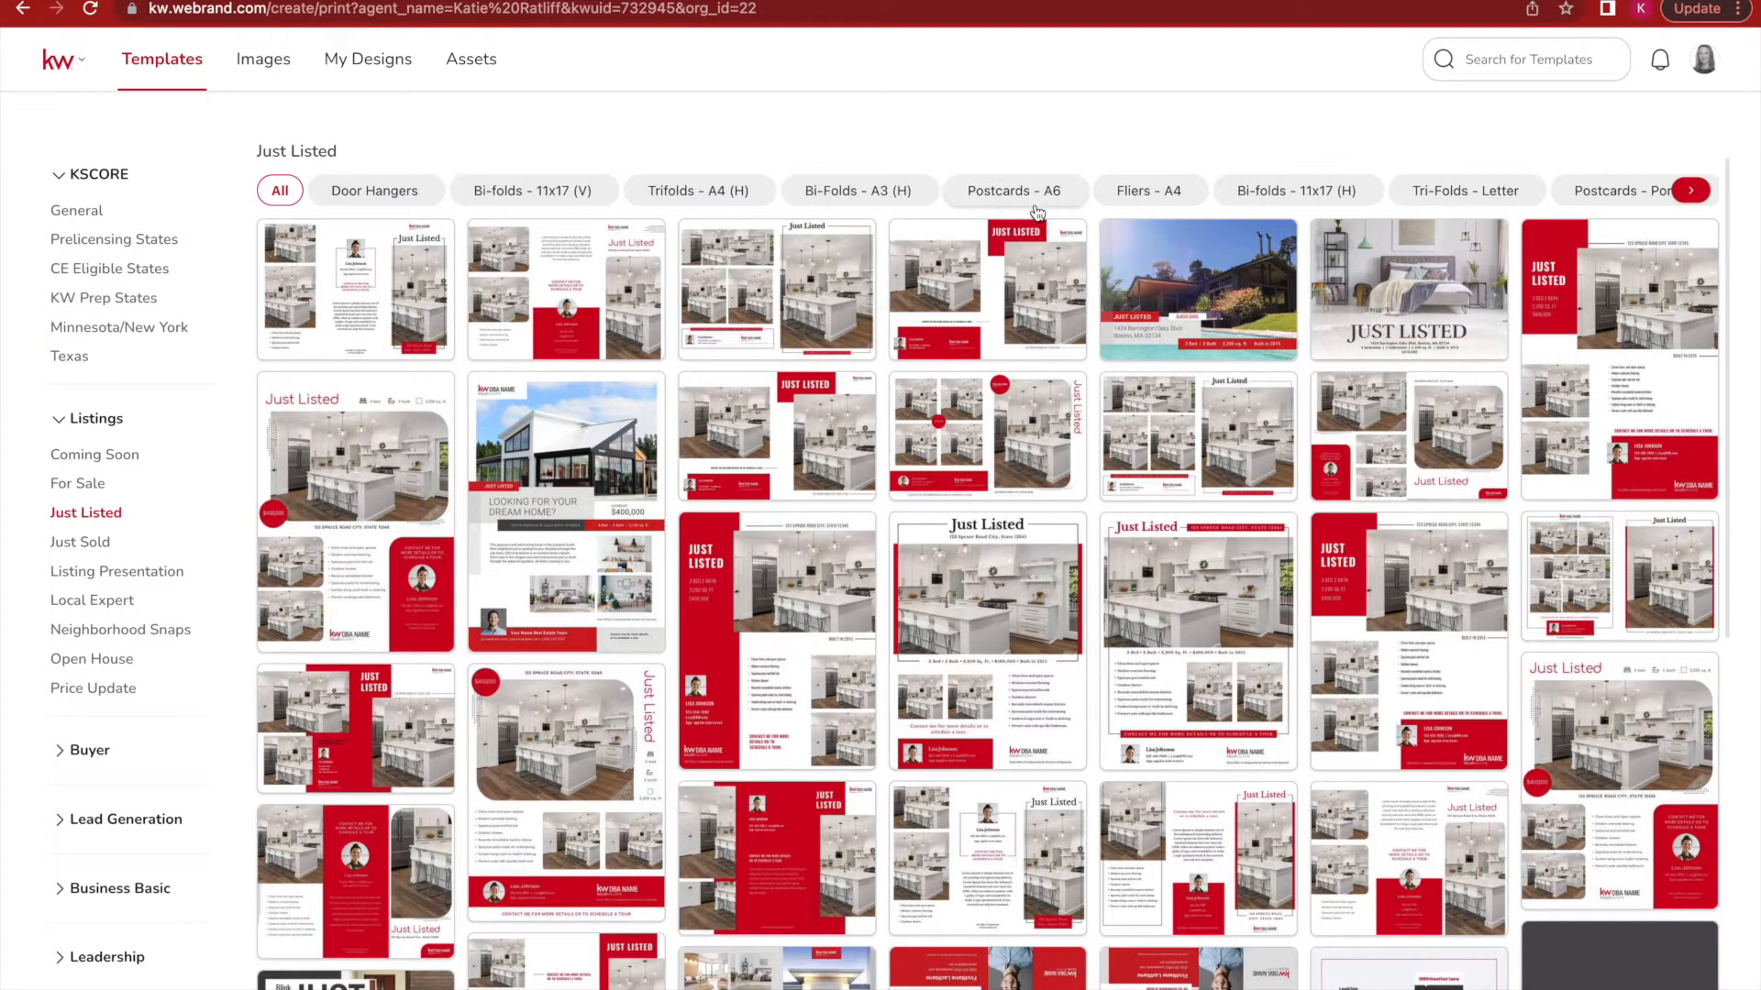
mouse_move(922, 269)
scroll(1466, 193, "right", 3)
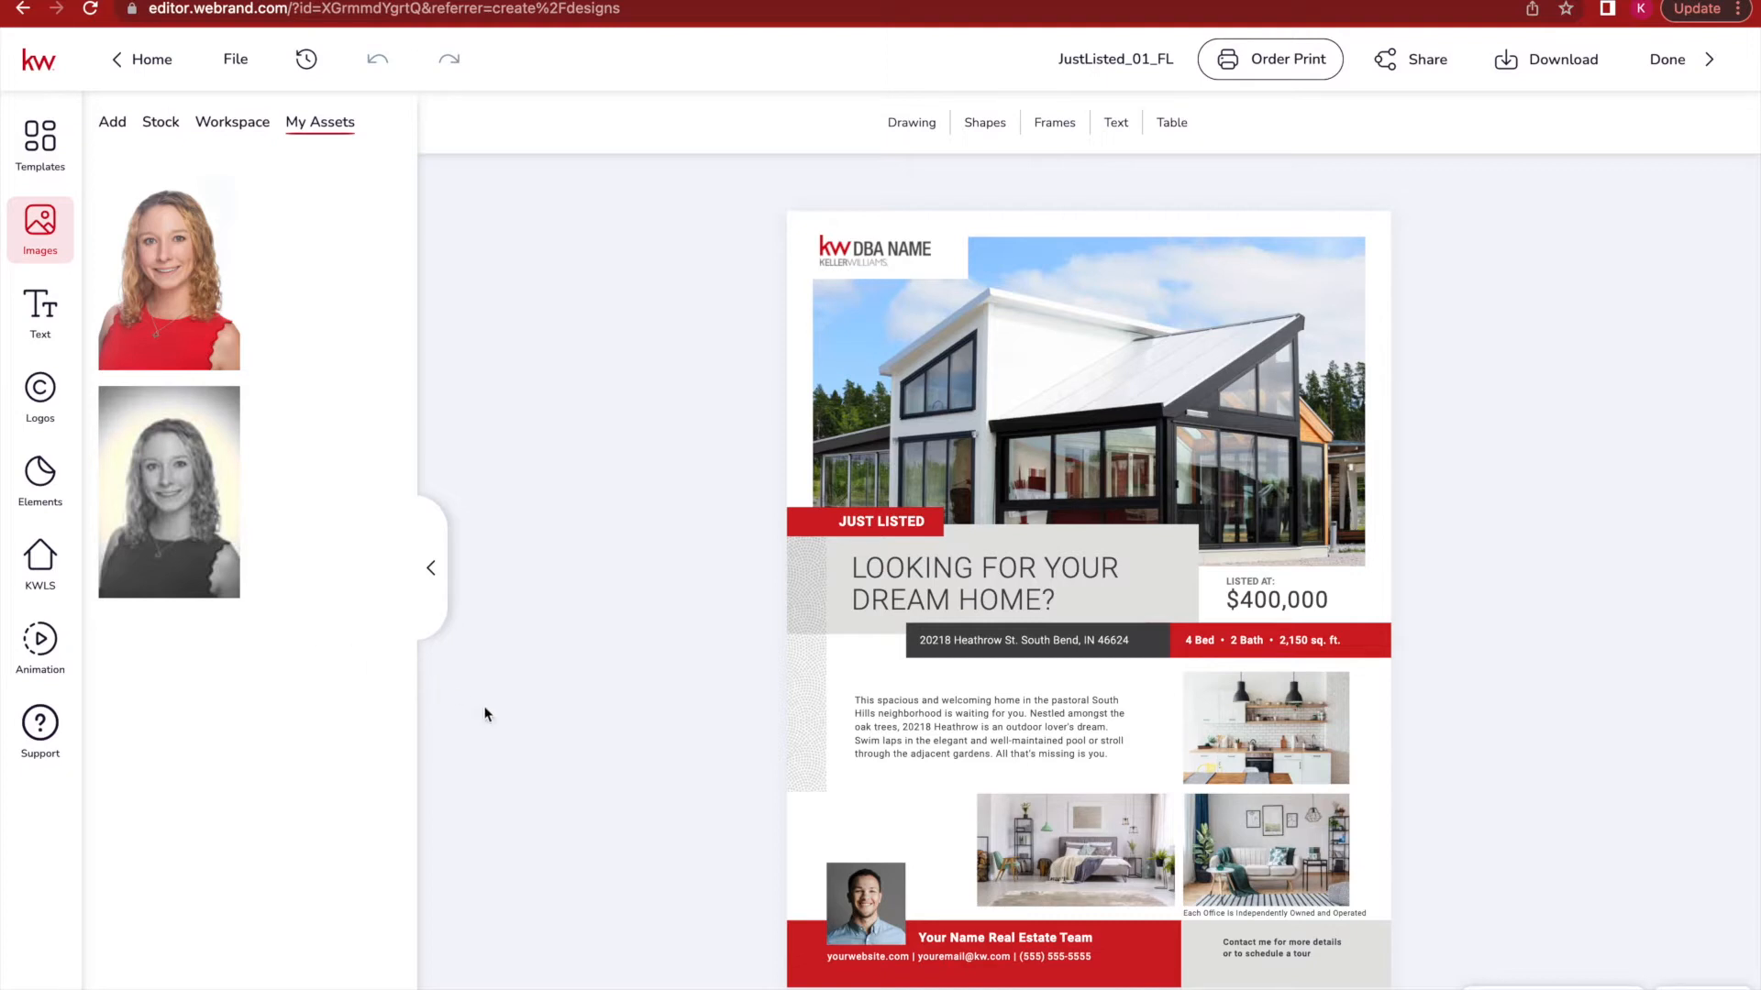
Replace the flyer's placeholder headshot with the agent photo from My Assets.
left_click(872, 907)
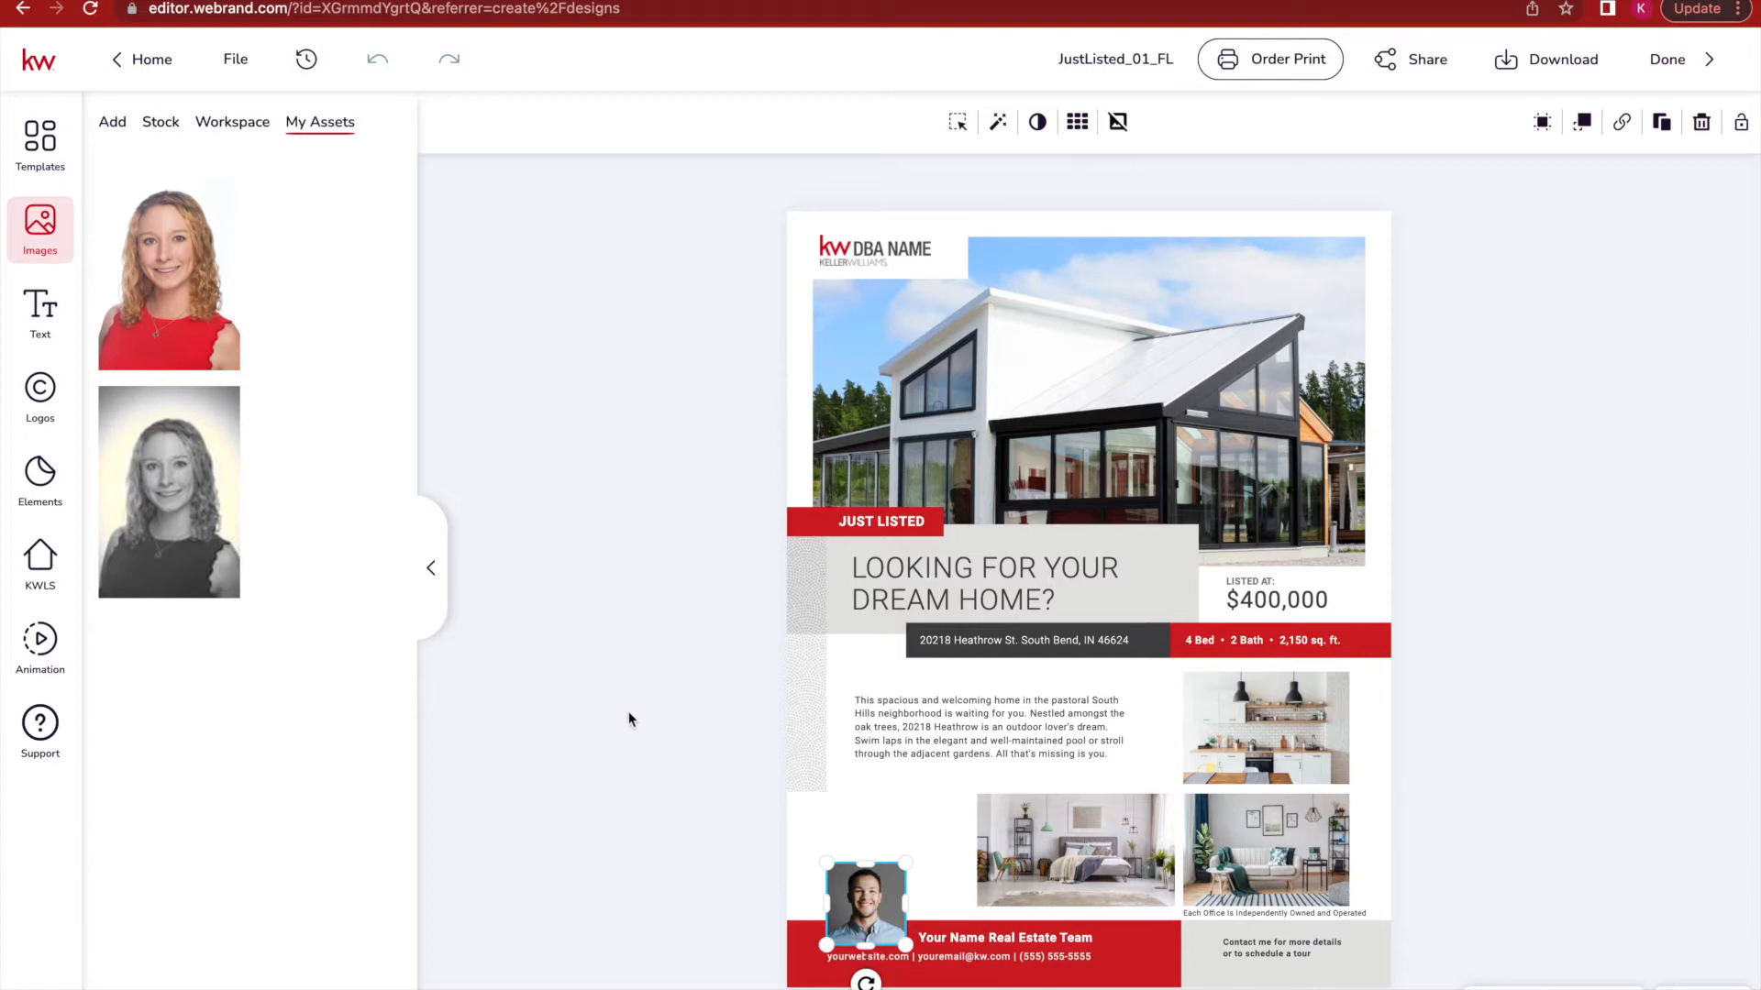
mouse_move(163, 268)
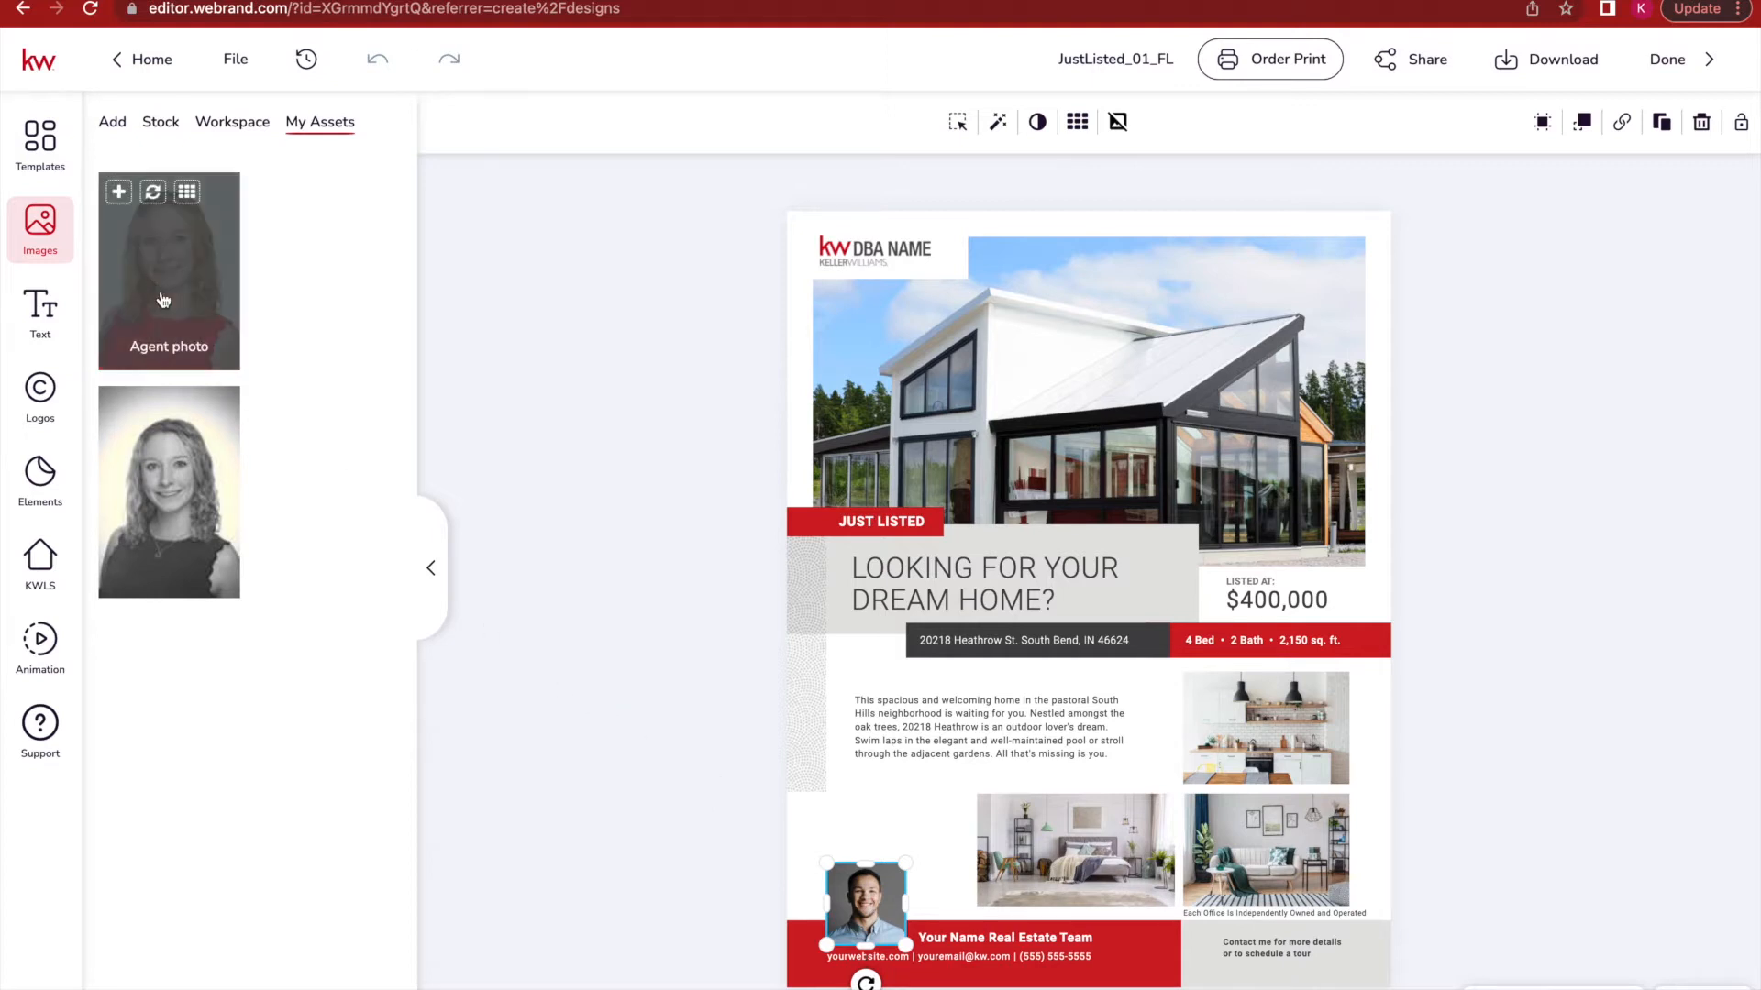
left_click(153, 194)
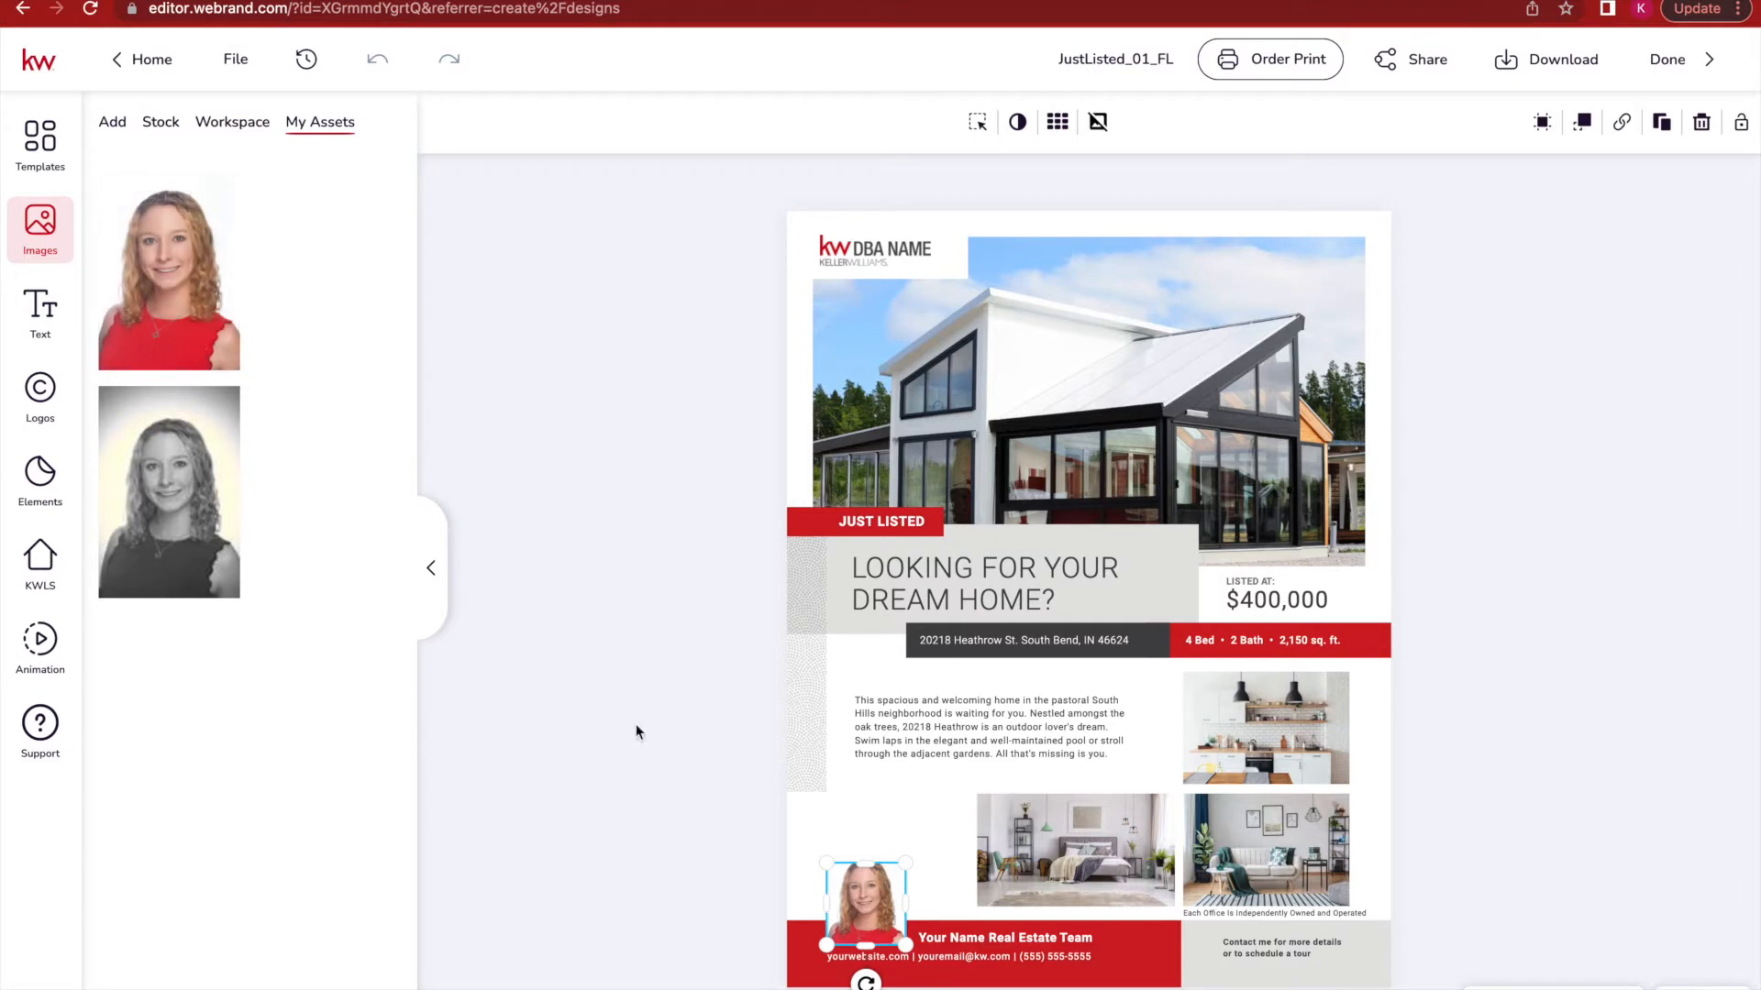
left_click(684, 862)
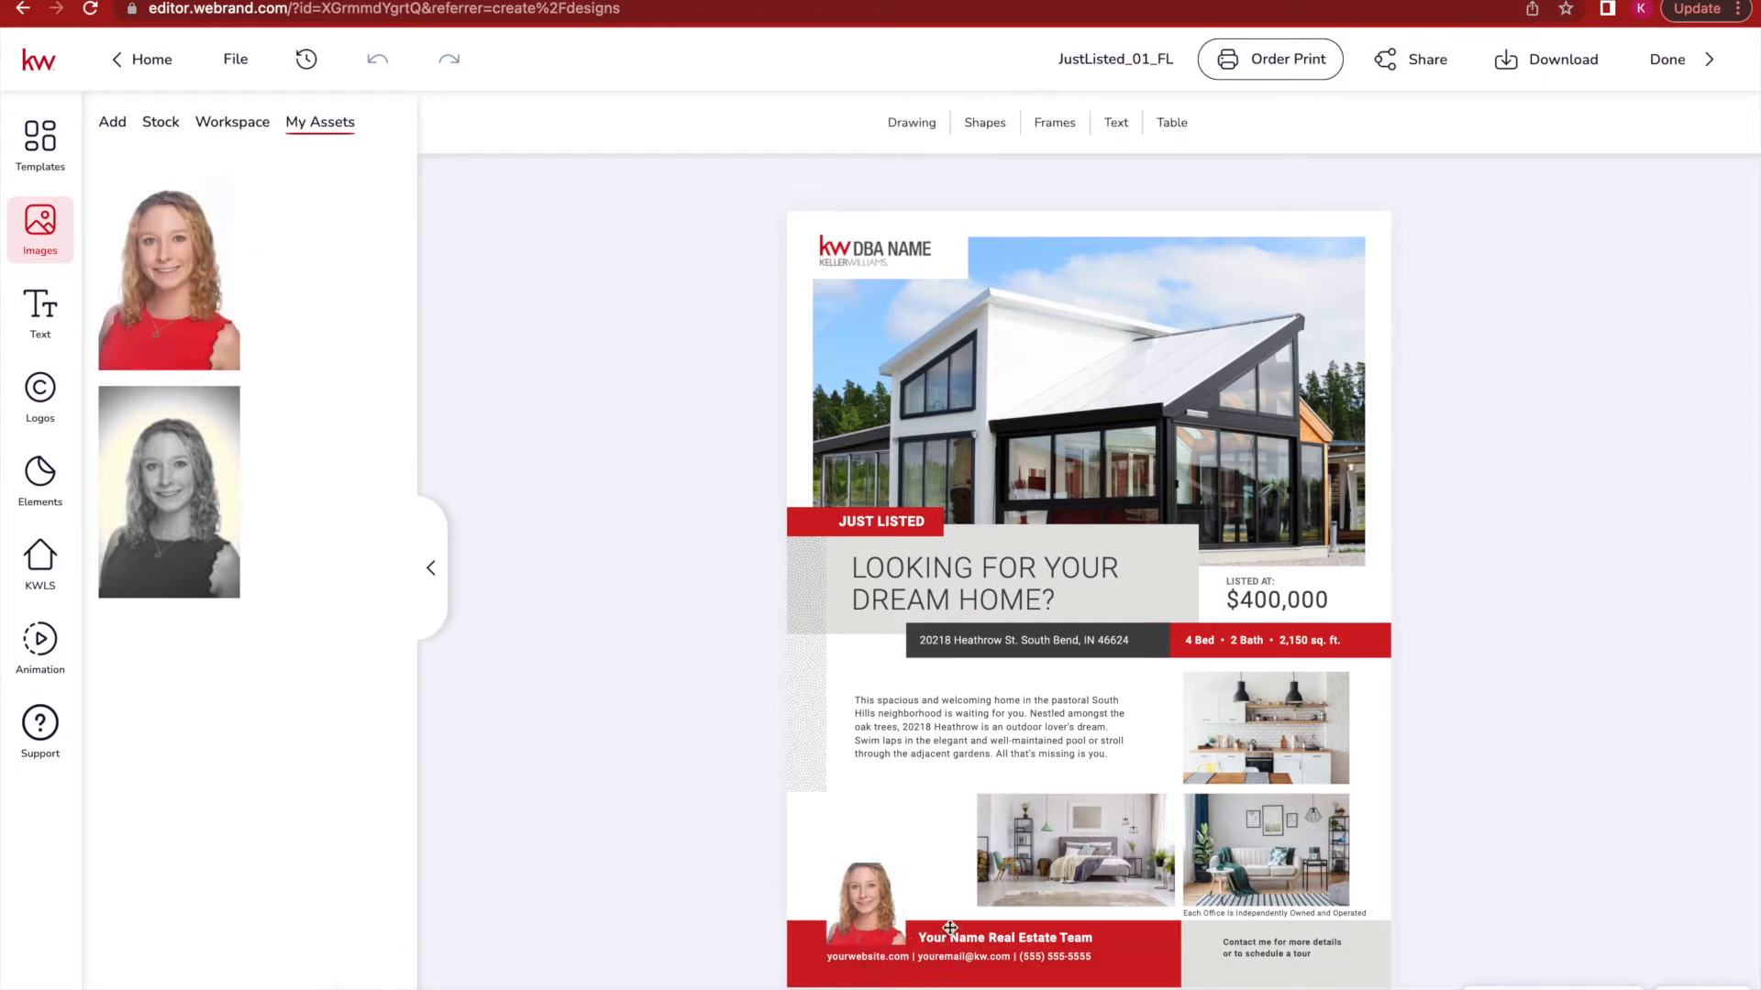
left_click(873, 917)
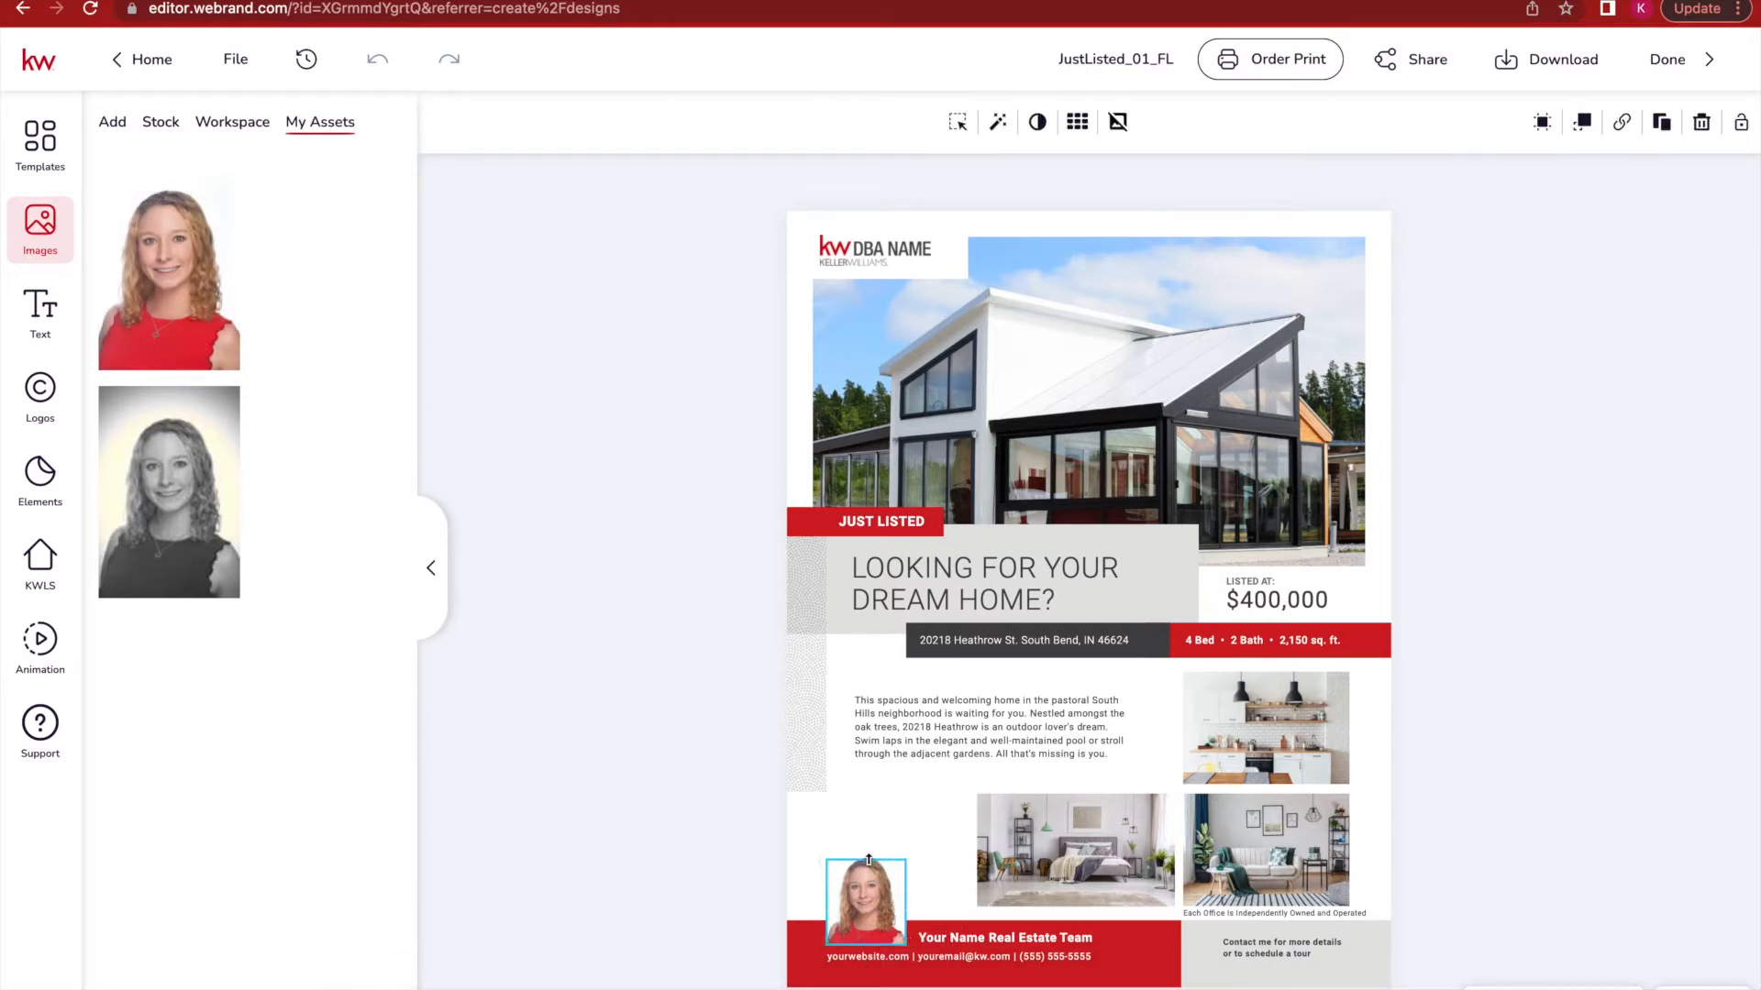
Swap the DBA NAME logo for the KW HERITAGE logo from the saved Logos.
left_click(598, 833)
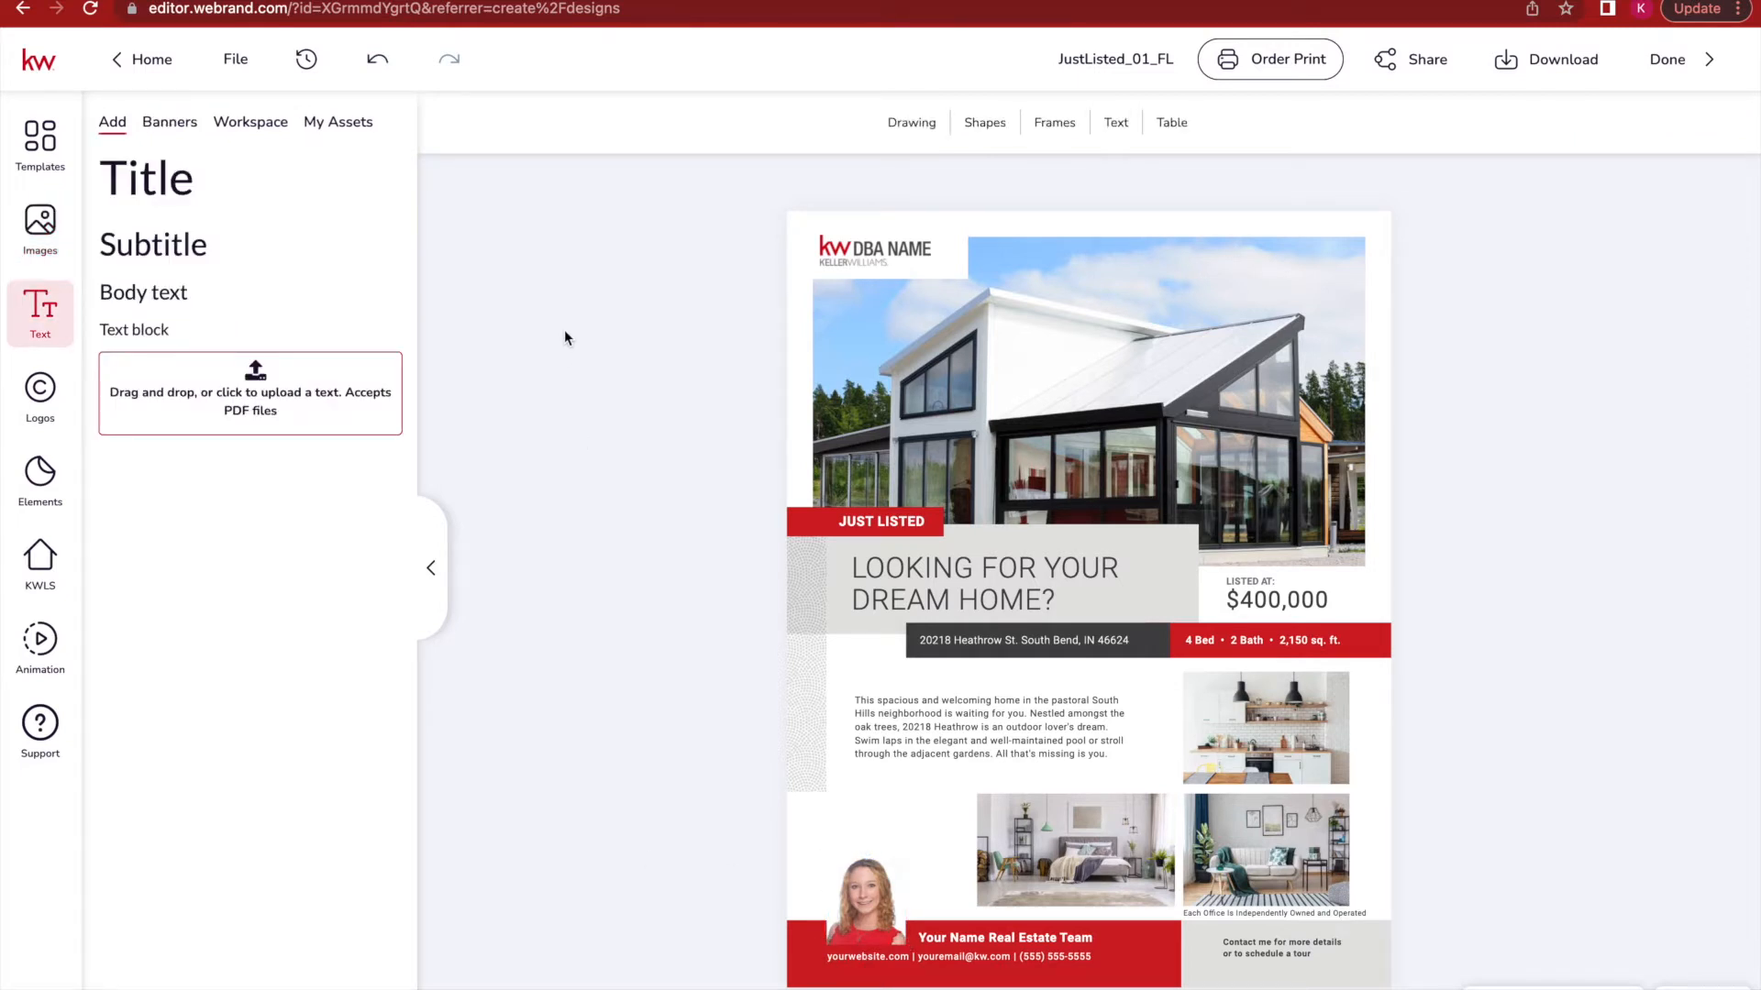
left_click(873, 253)
left_click(69, 376)
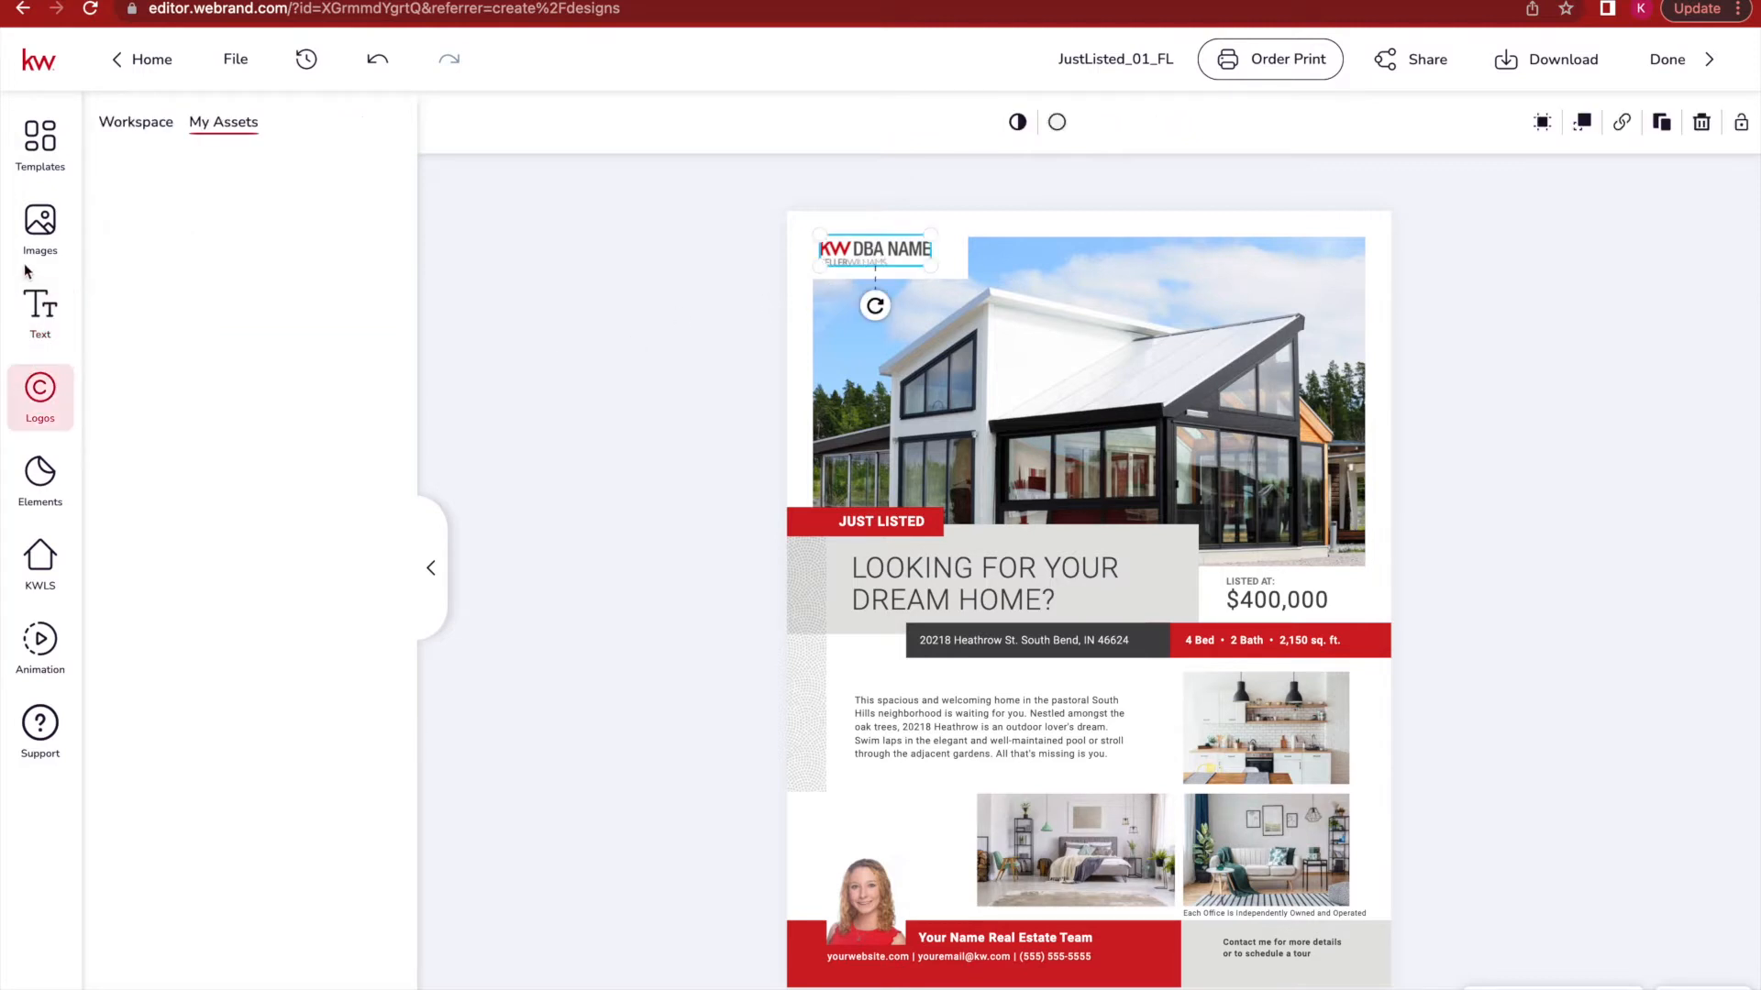
left_click(188, 203)
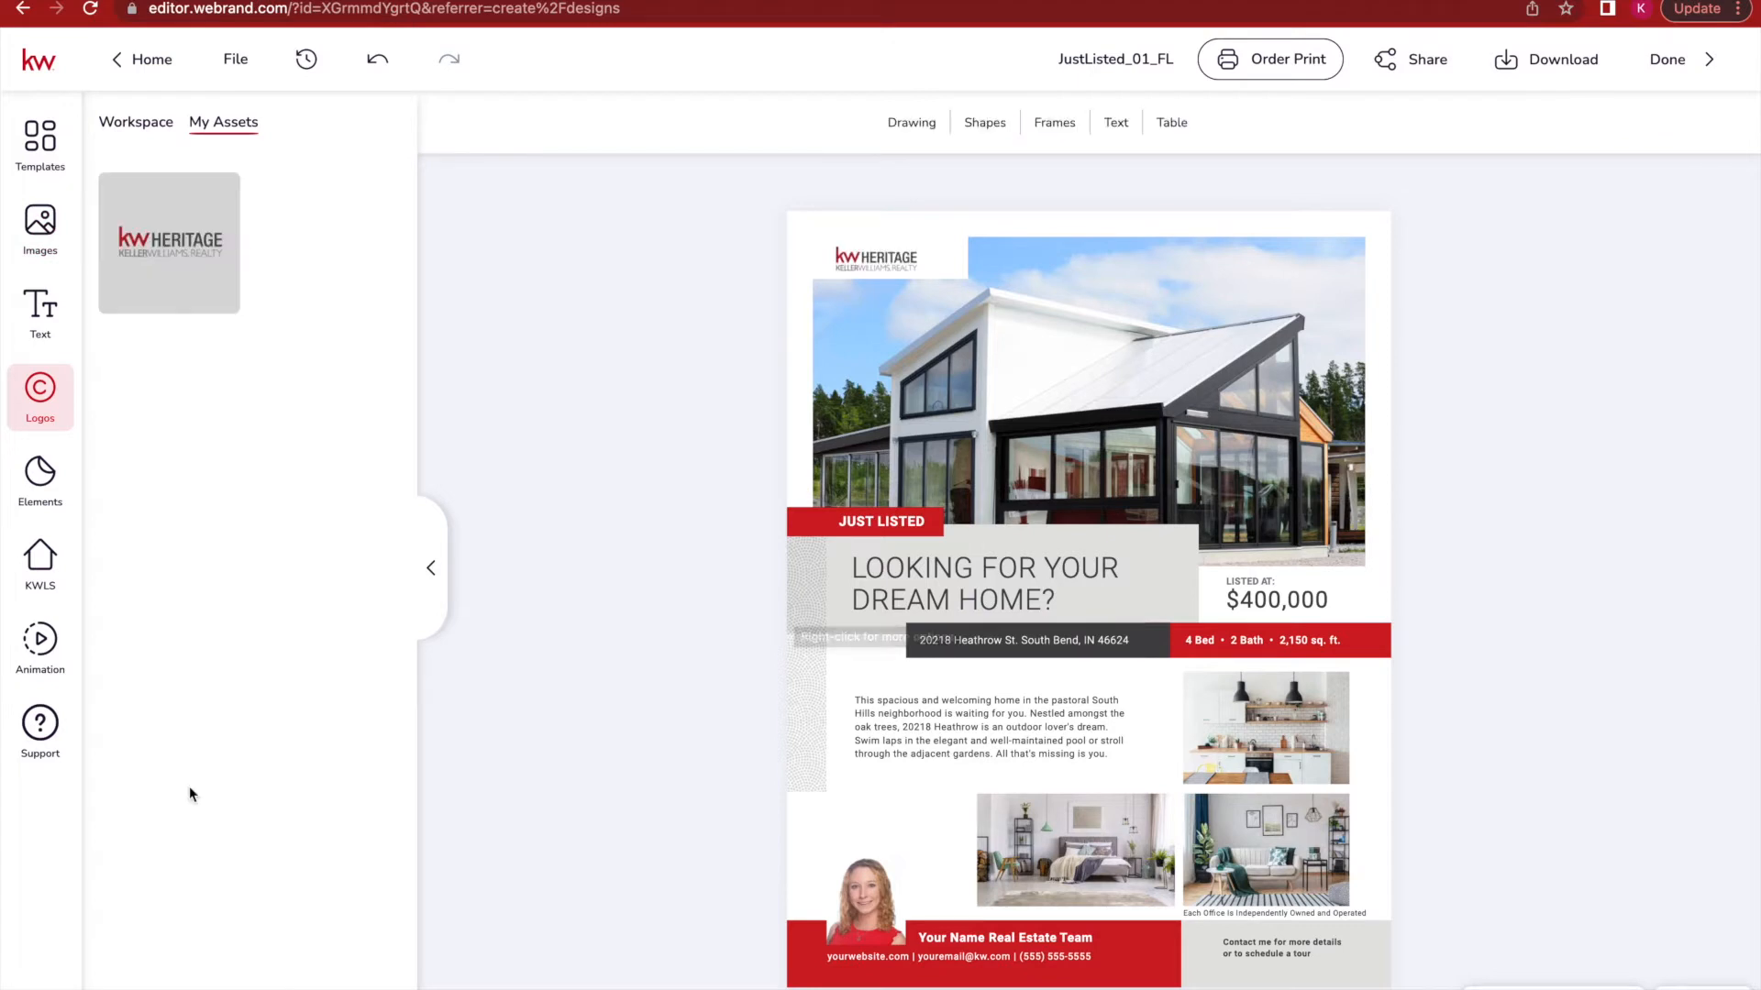
left_click(49, 560)
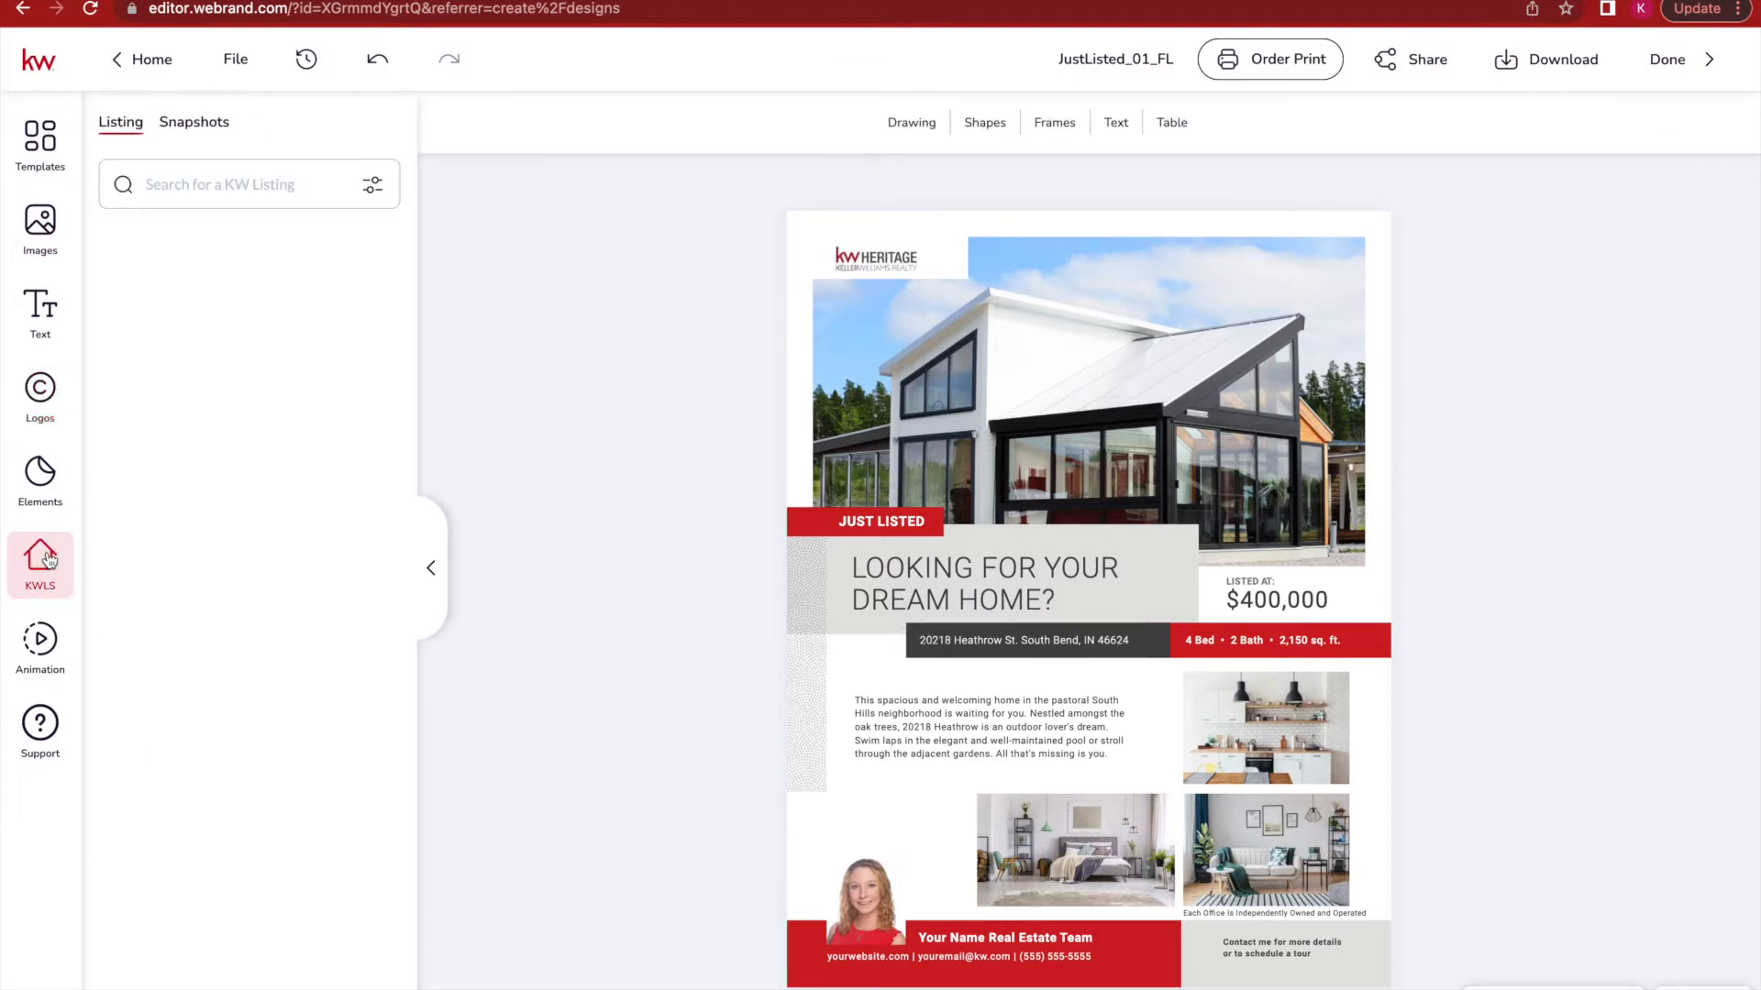
left_click(212, 183)
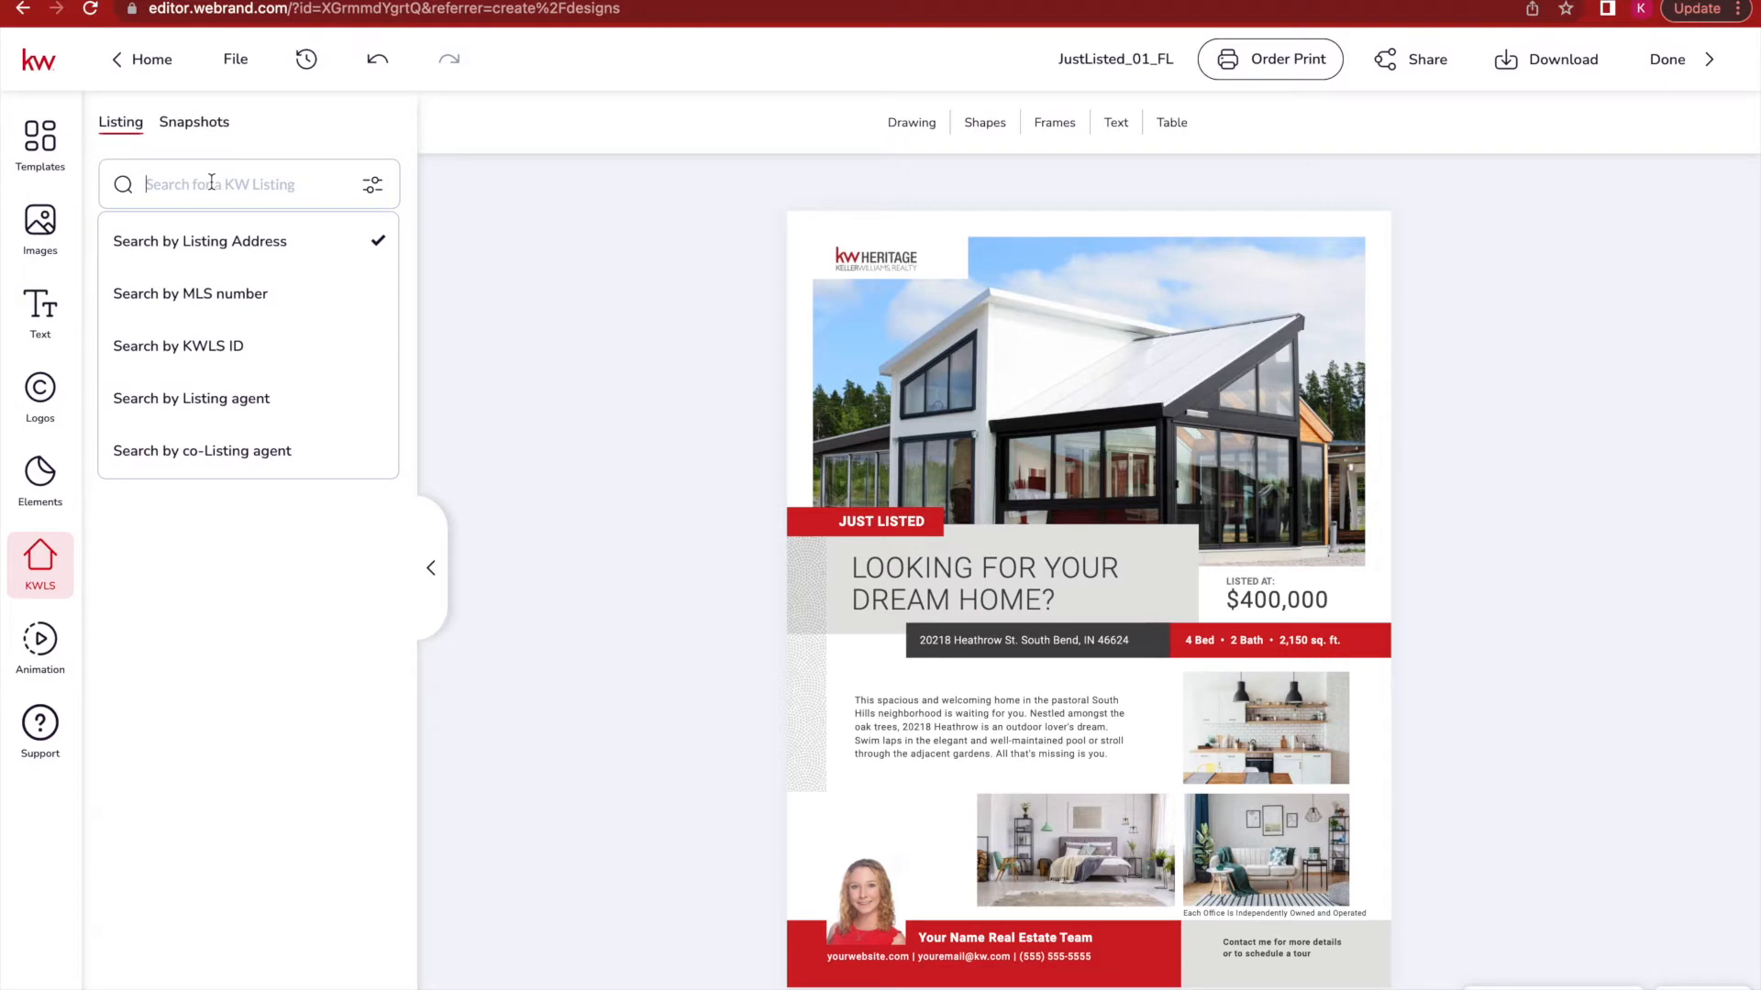
key("Return")
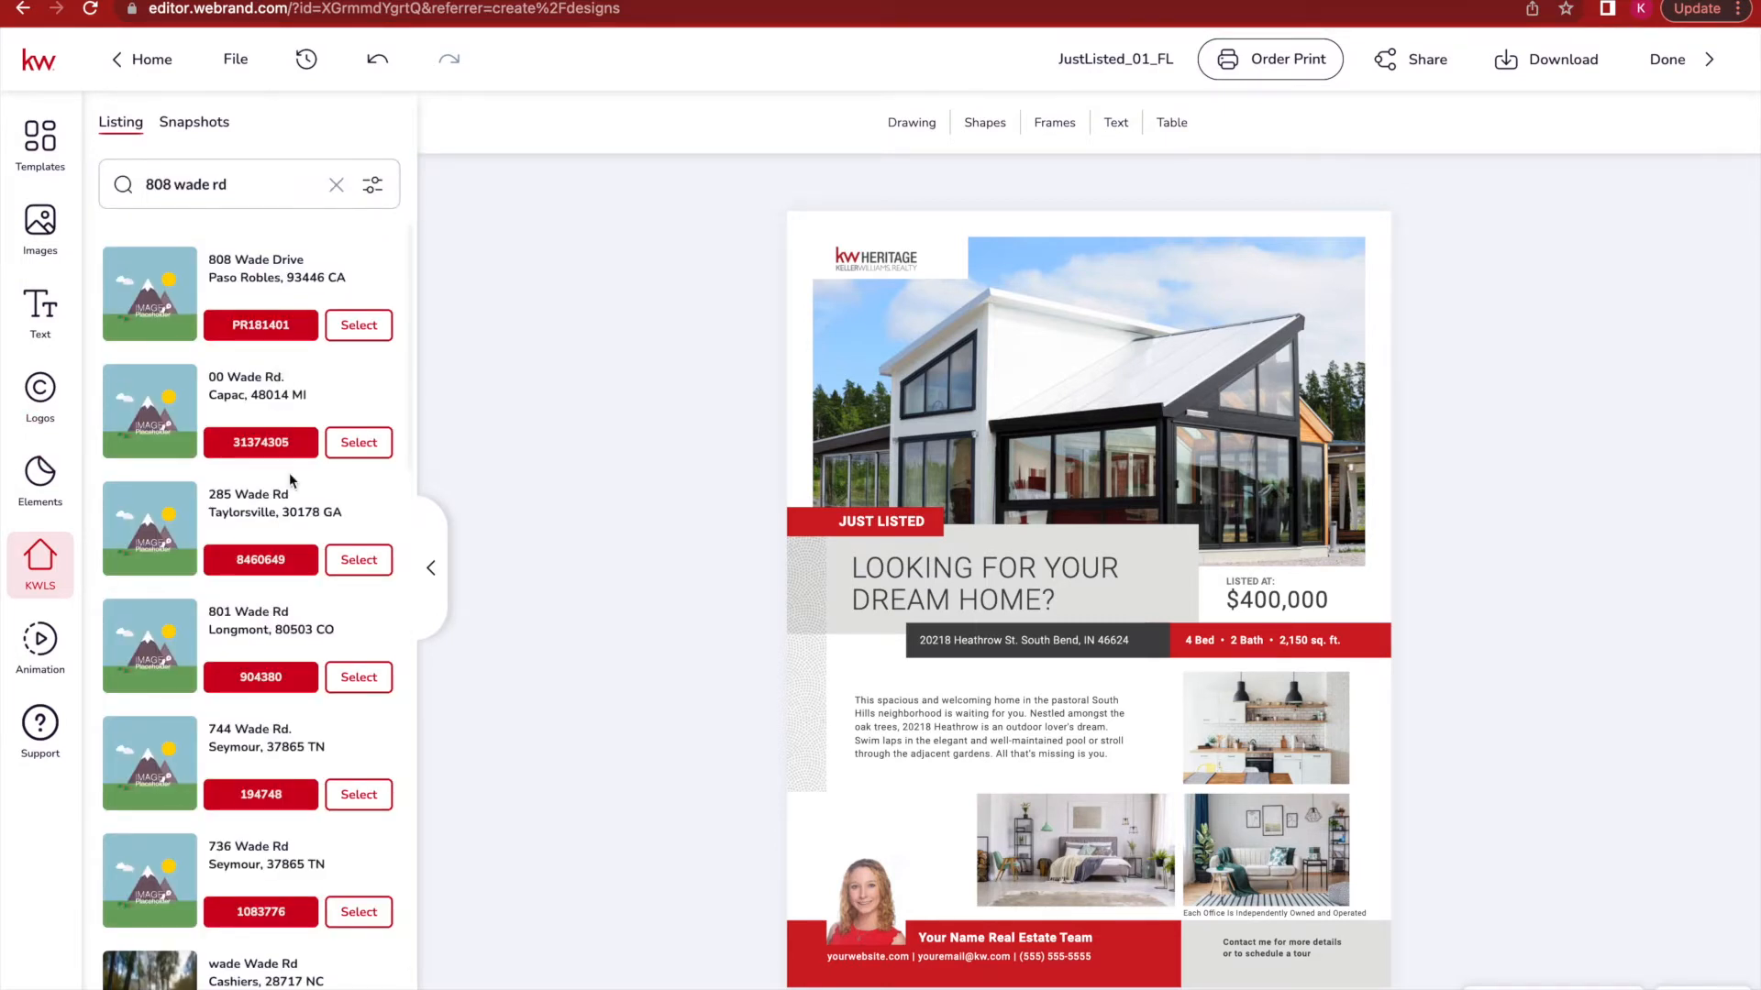
scroll(289, 471, "down", 5)
scroll(289, 476, "down", 2)
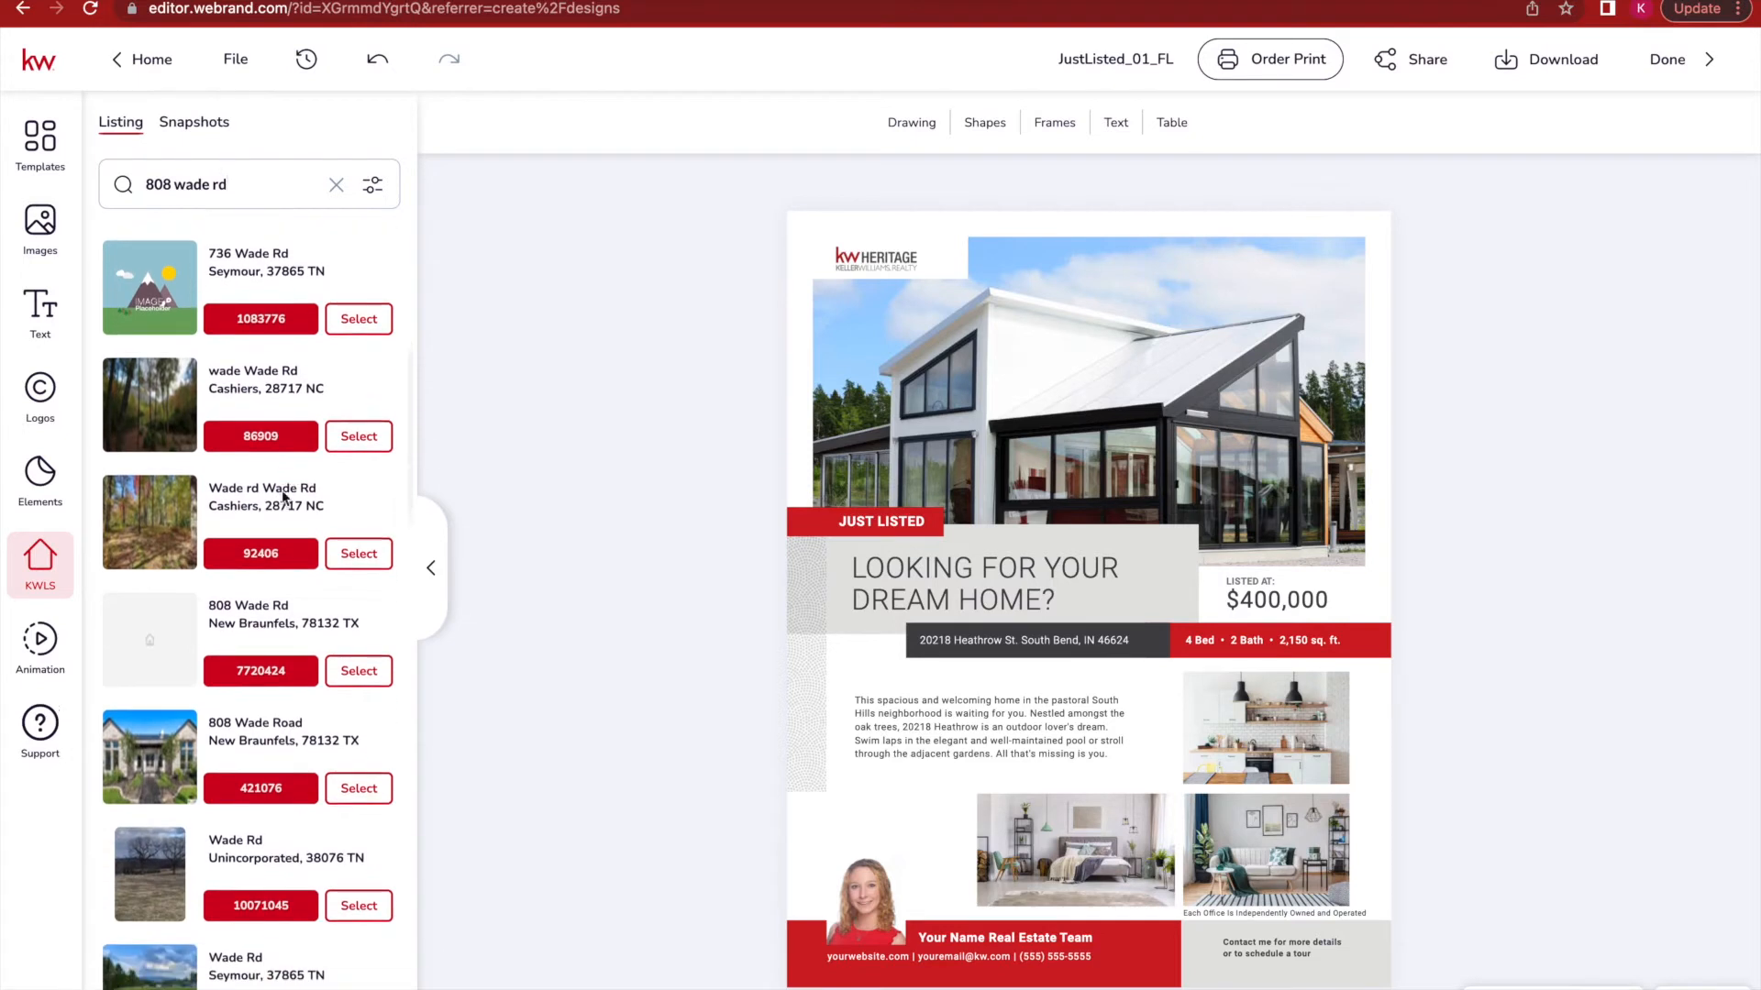
left_click(365, 790)
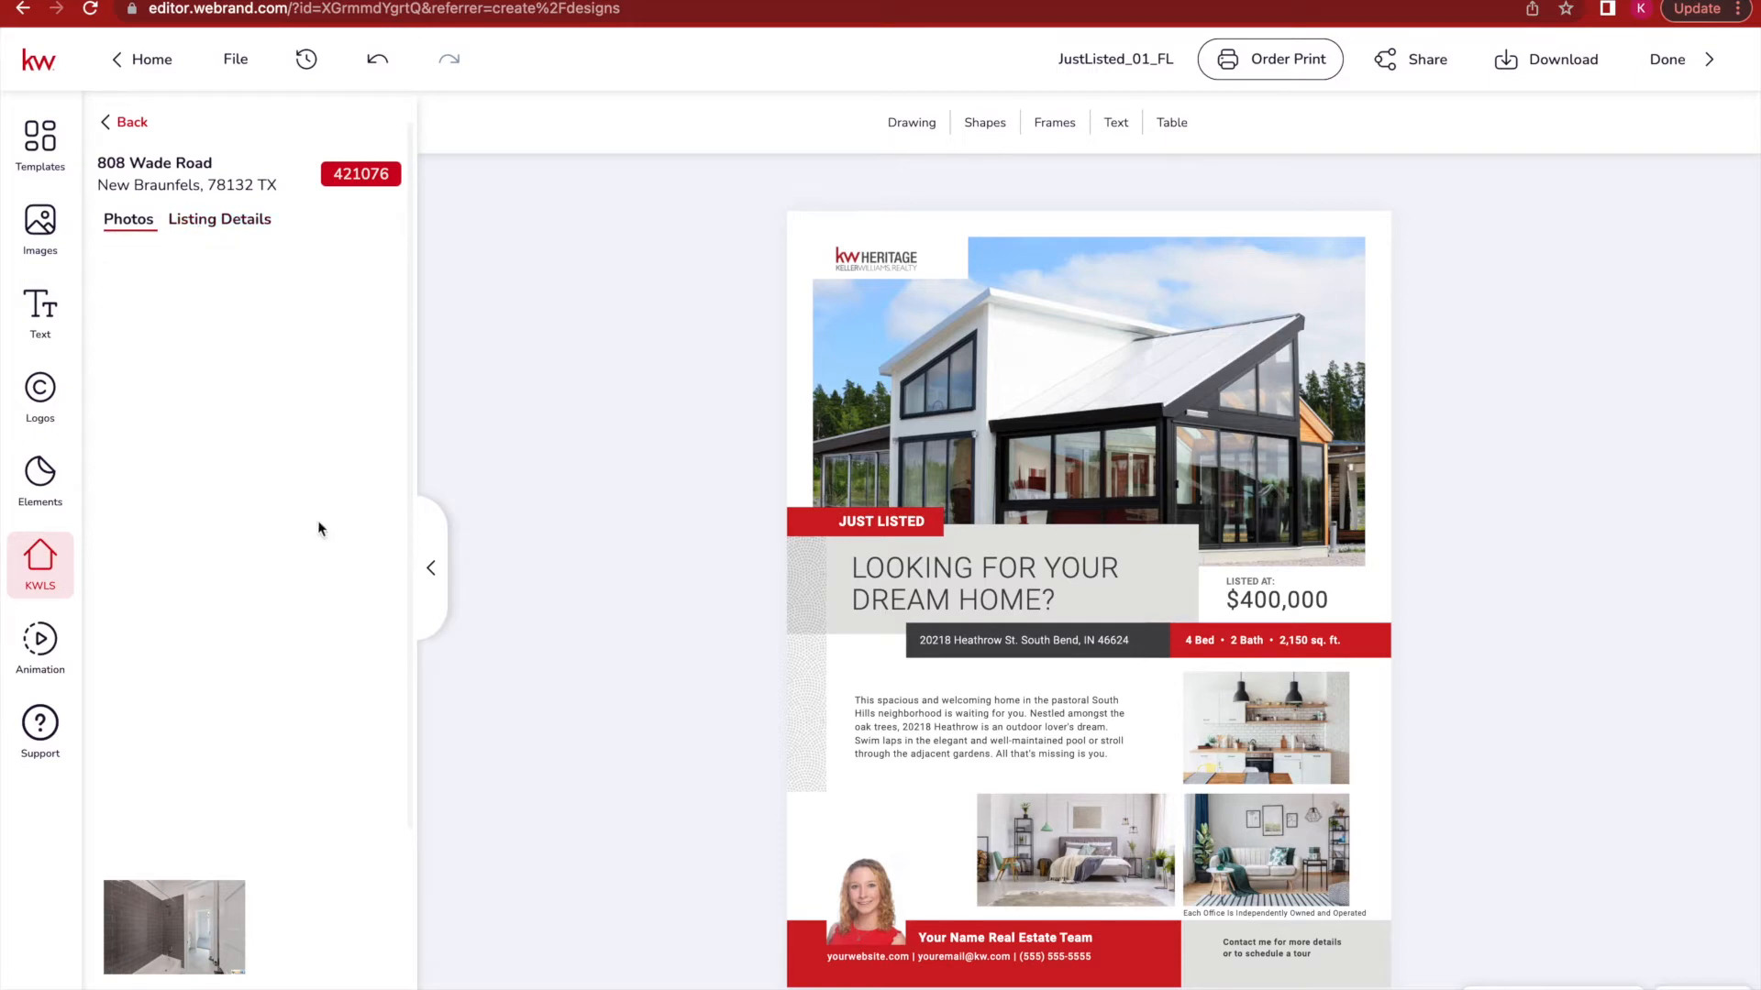
Replace the flyer's main house photo with the listing's stone-front exterior photo.
mouse_move(320, 529)
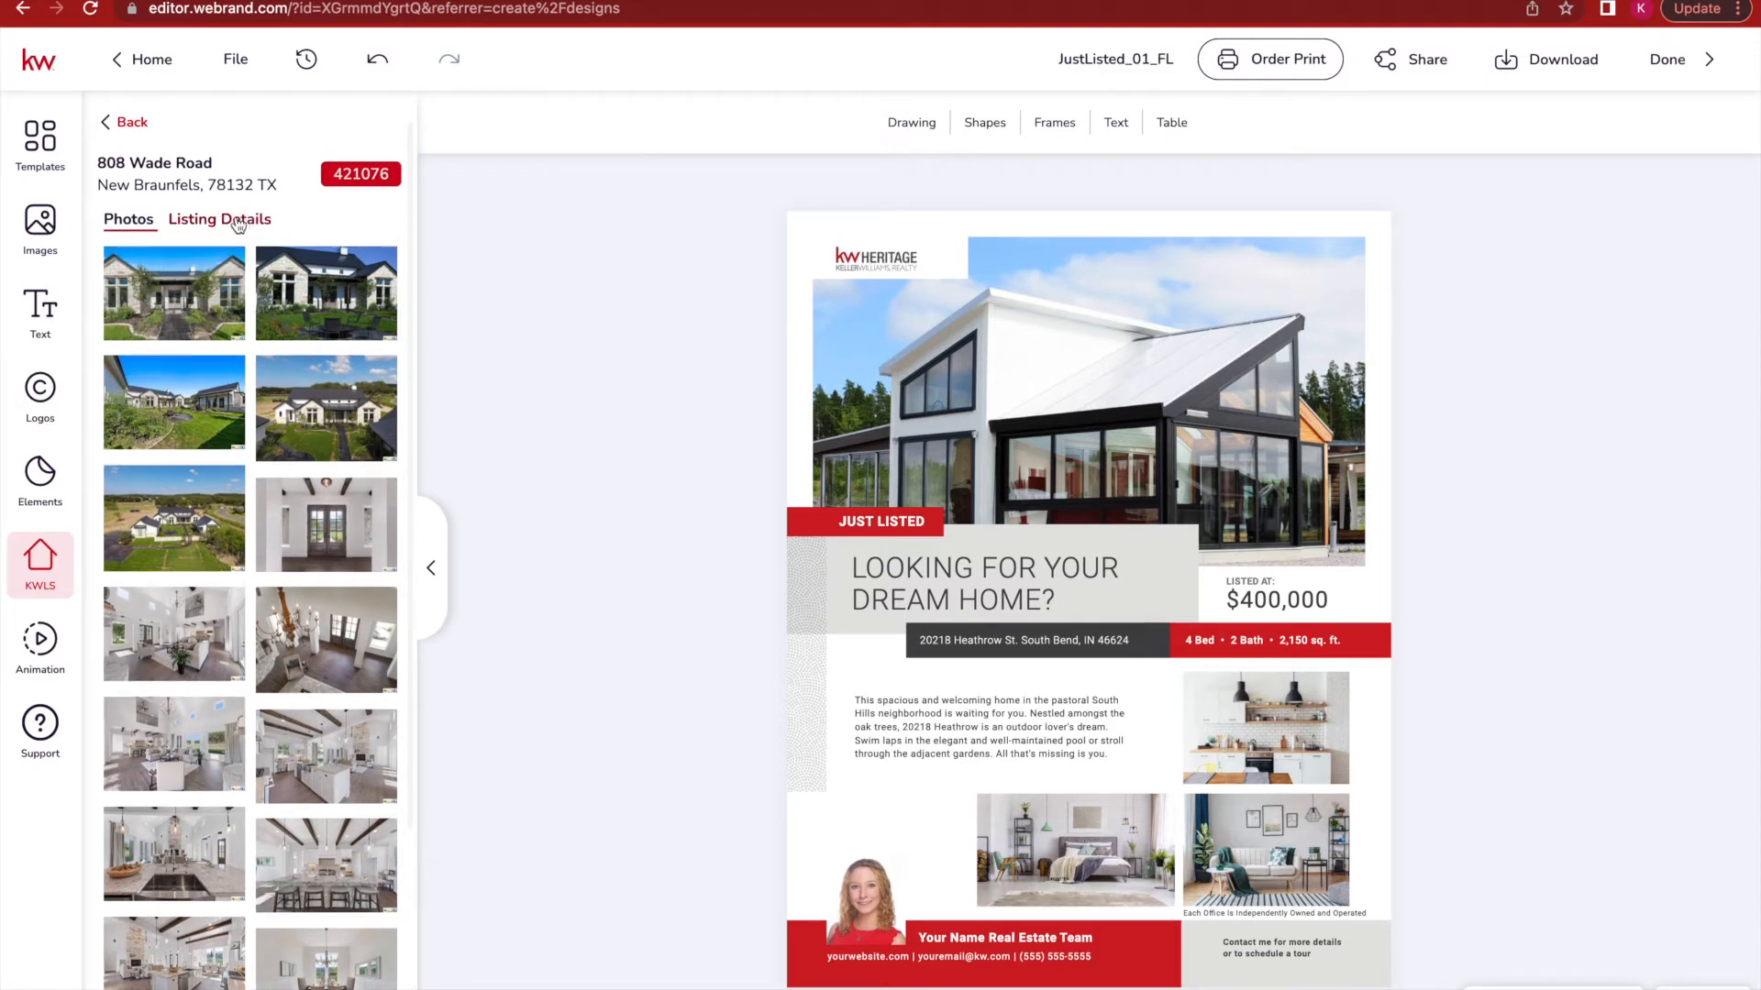
left_click(1077, 355)
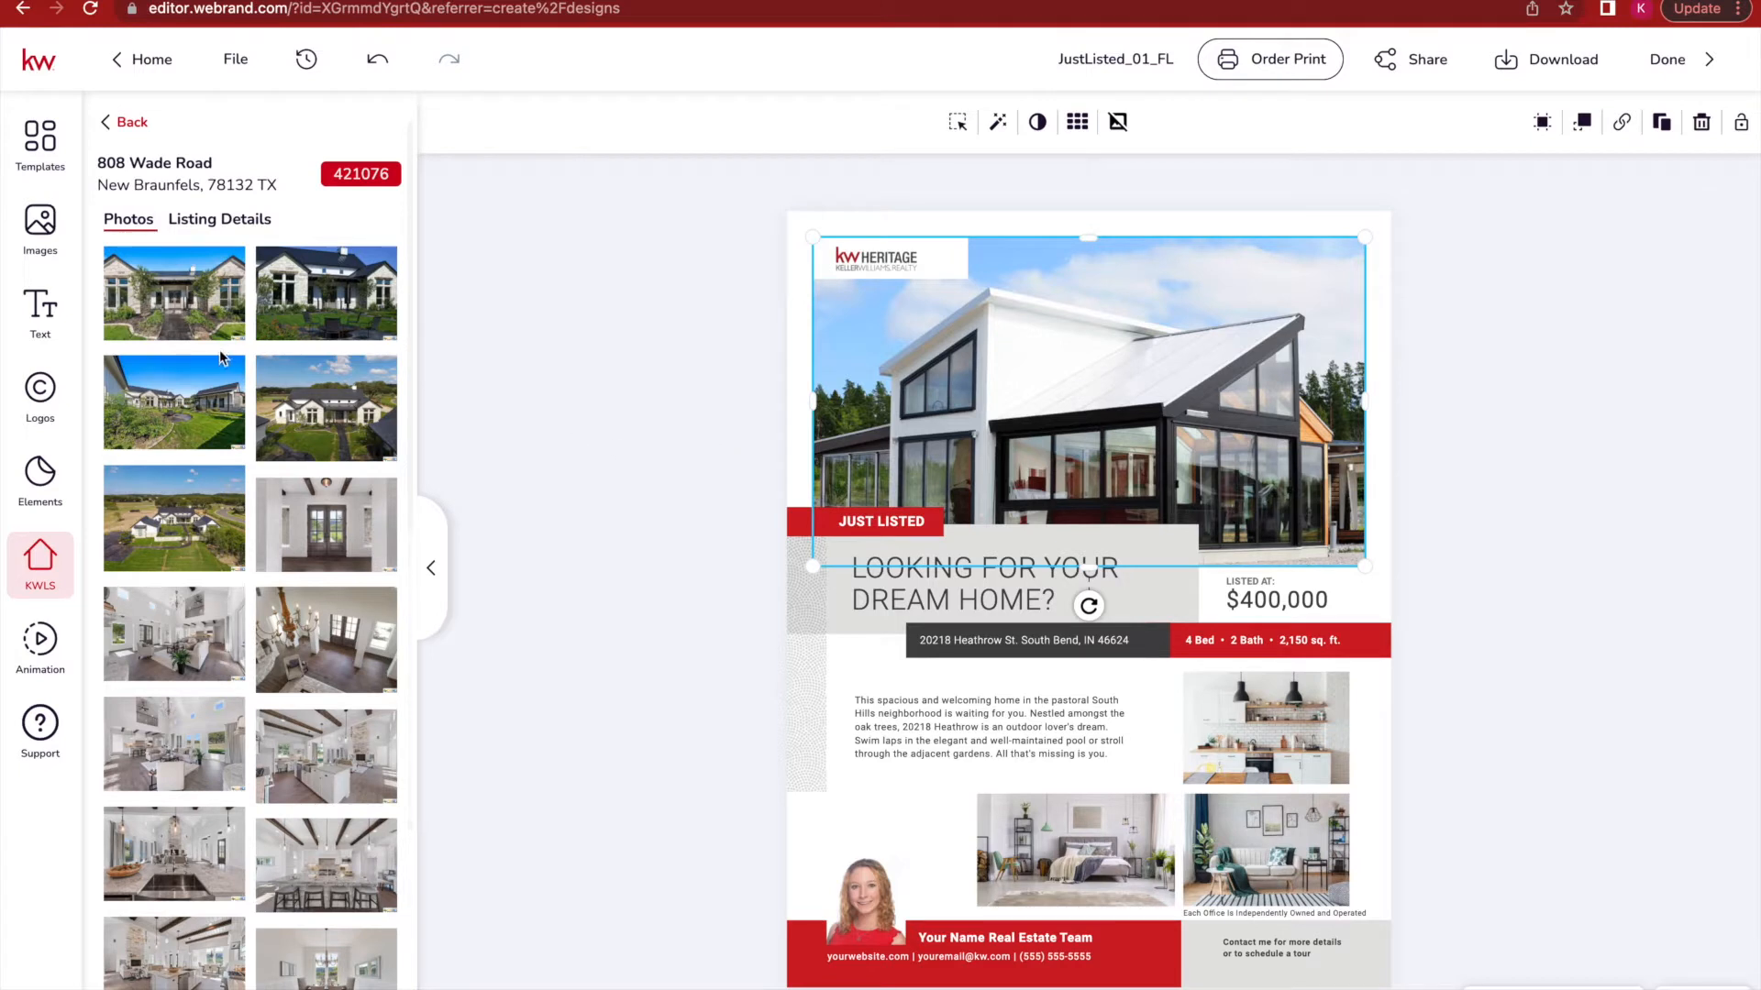
mouse_move(174, 316)
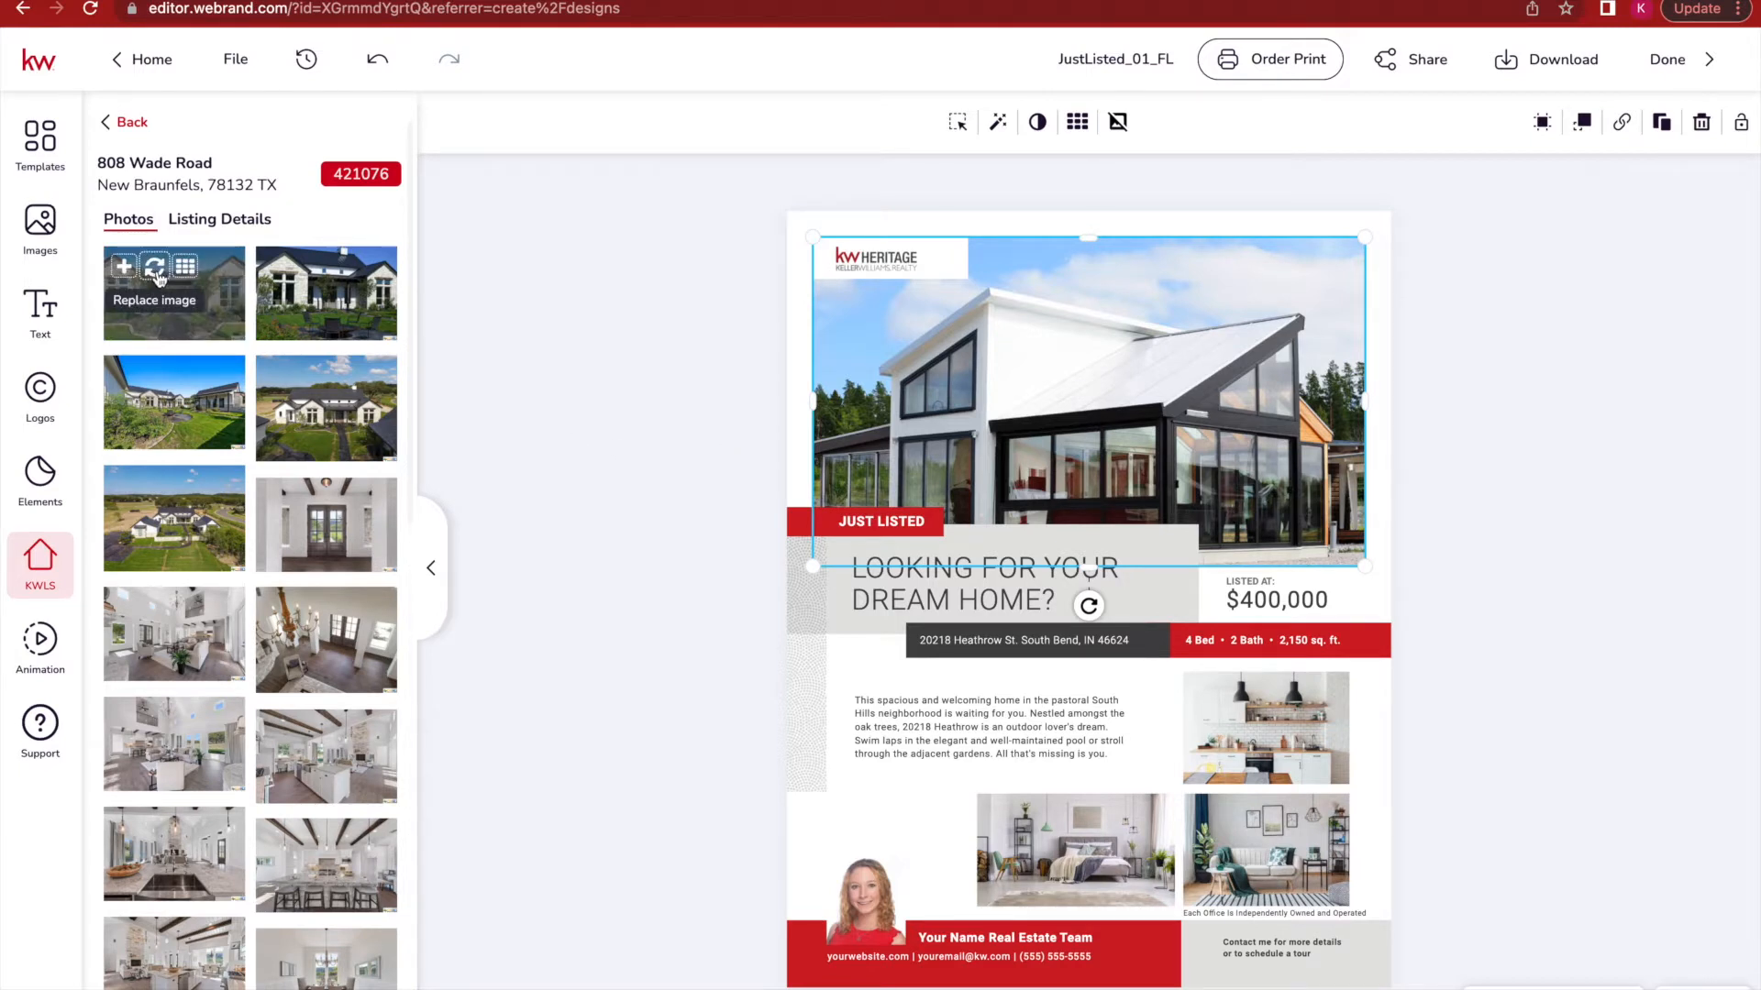
left_click(156, 273)
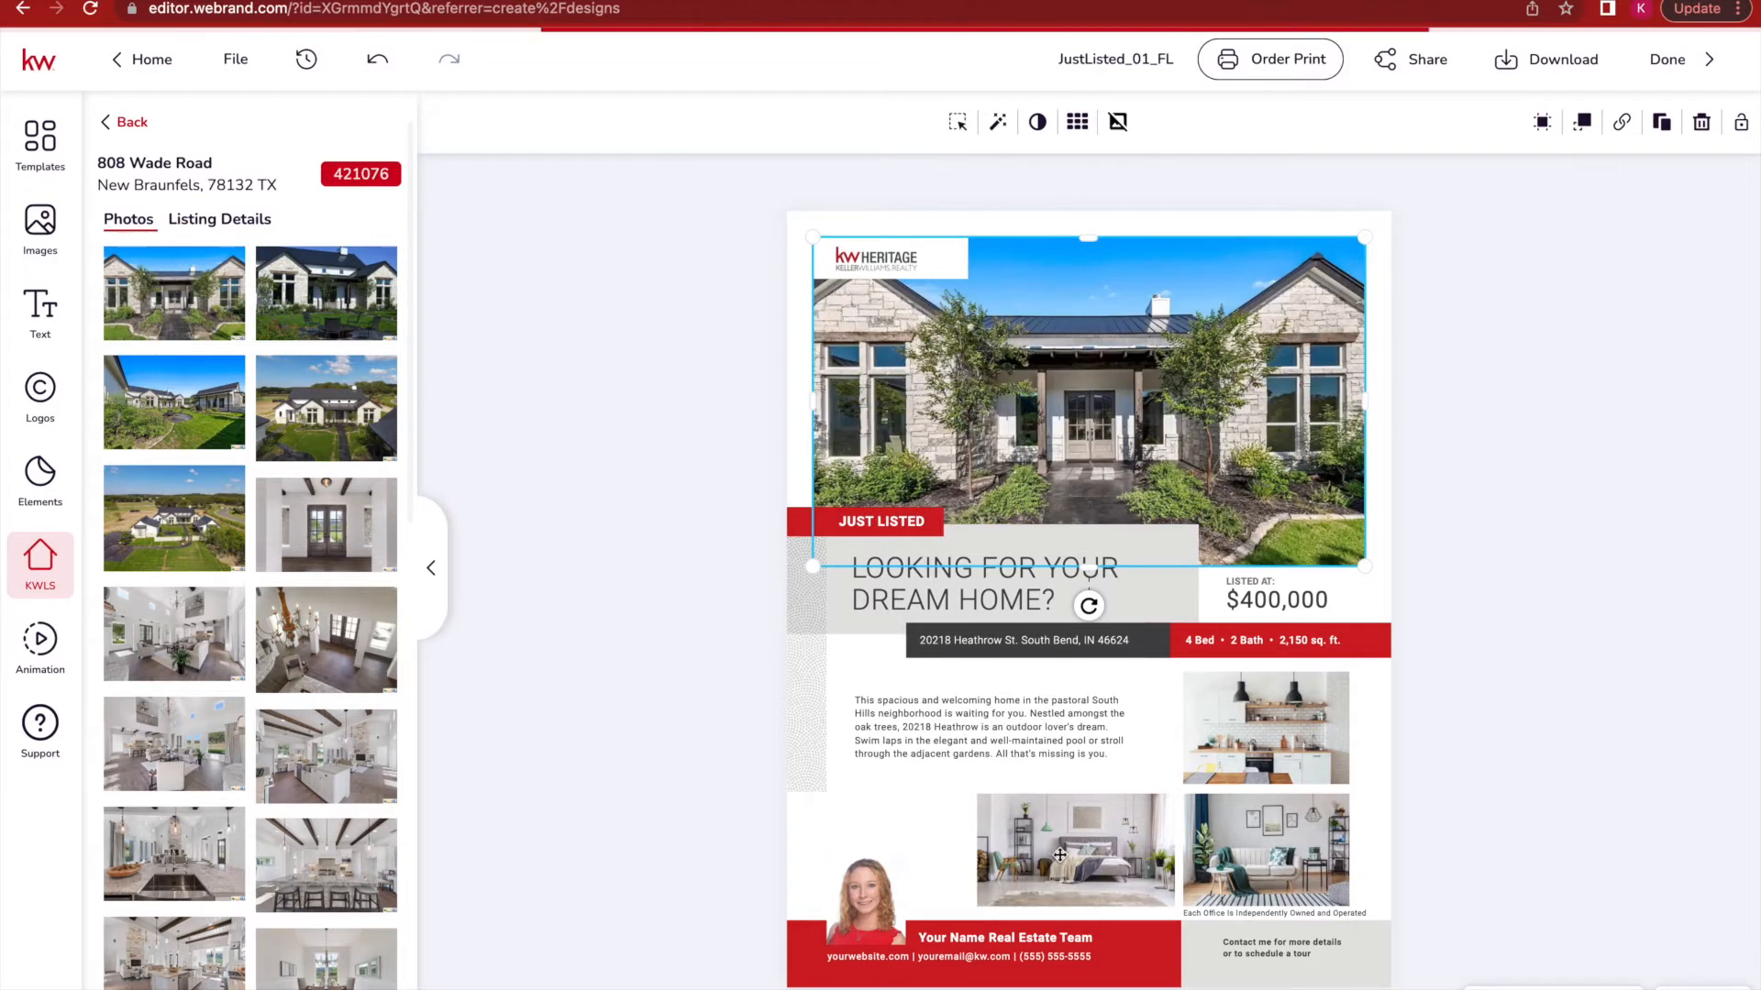
left_click(220, 219)
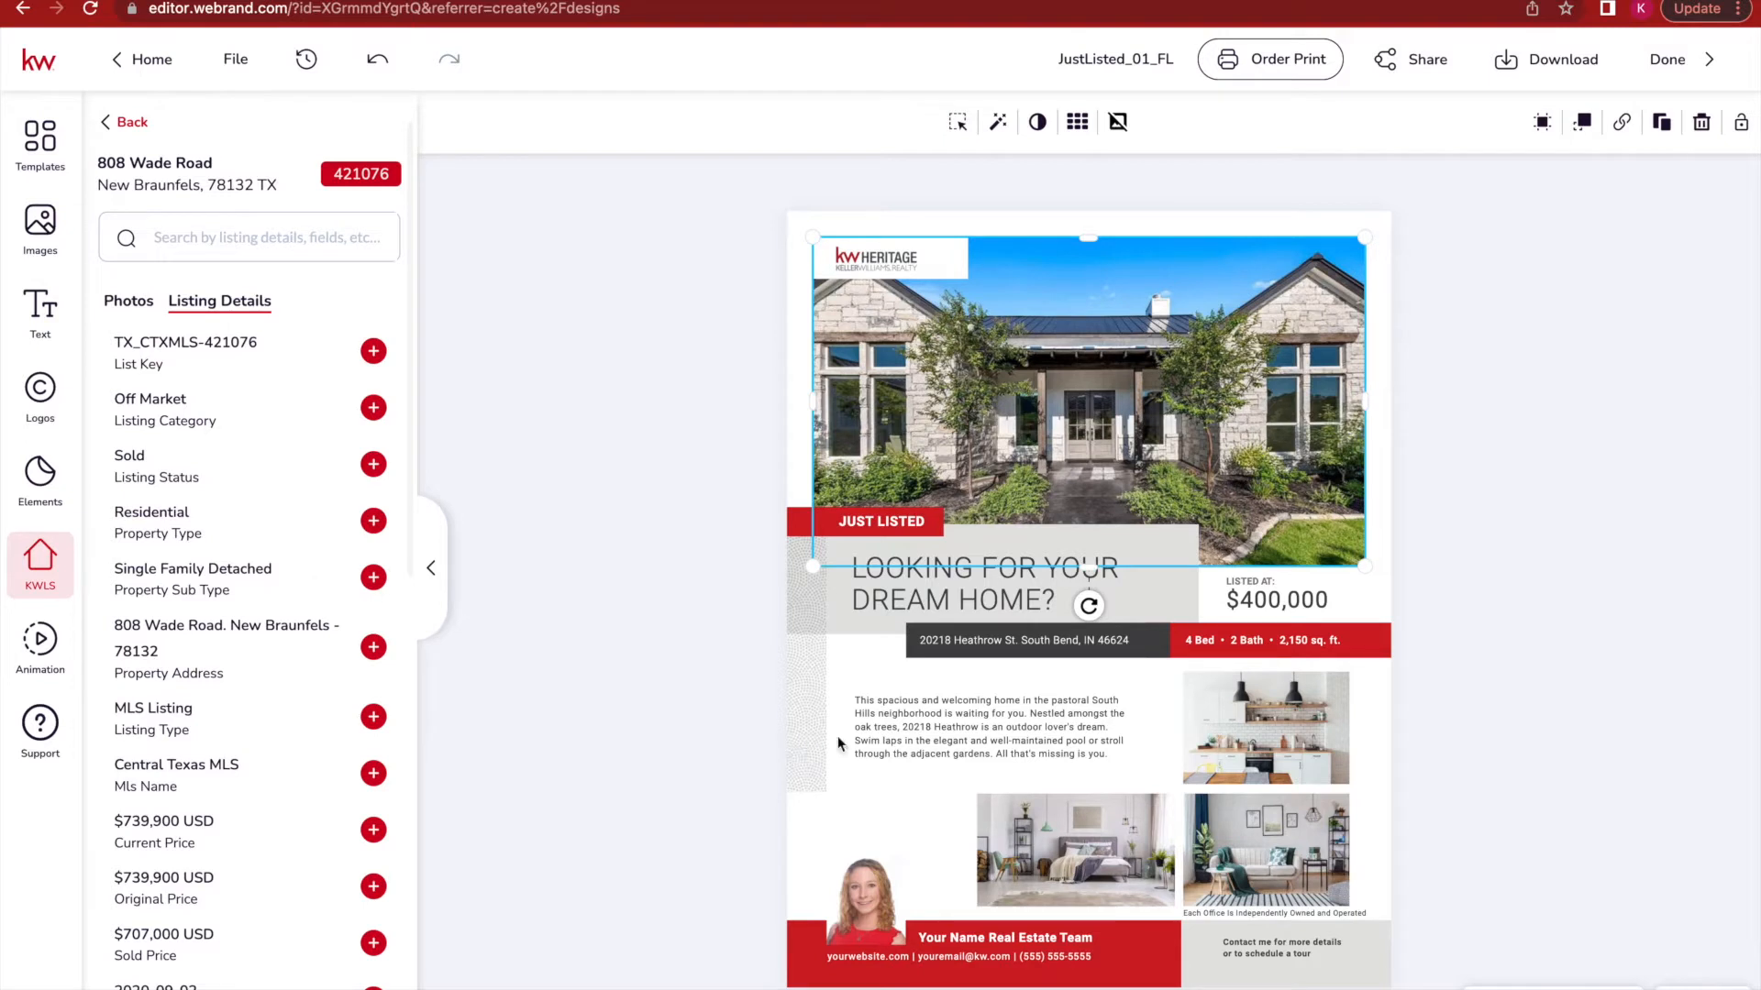
left_click(910, 735)
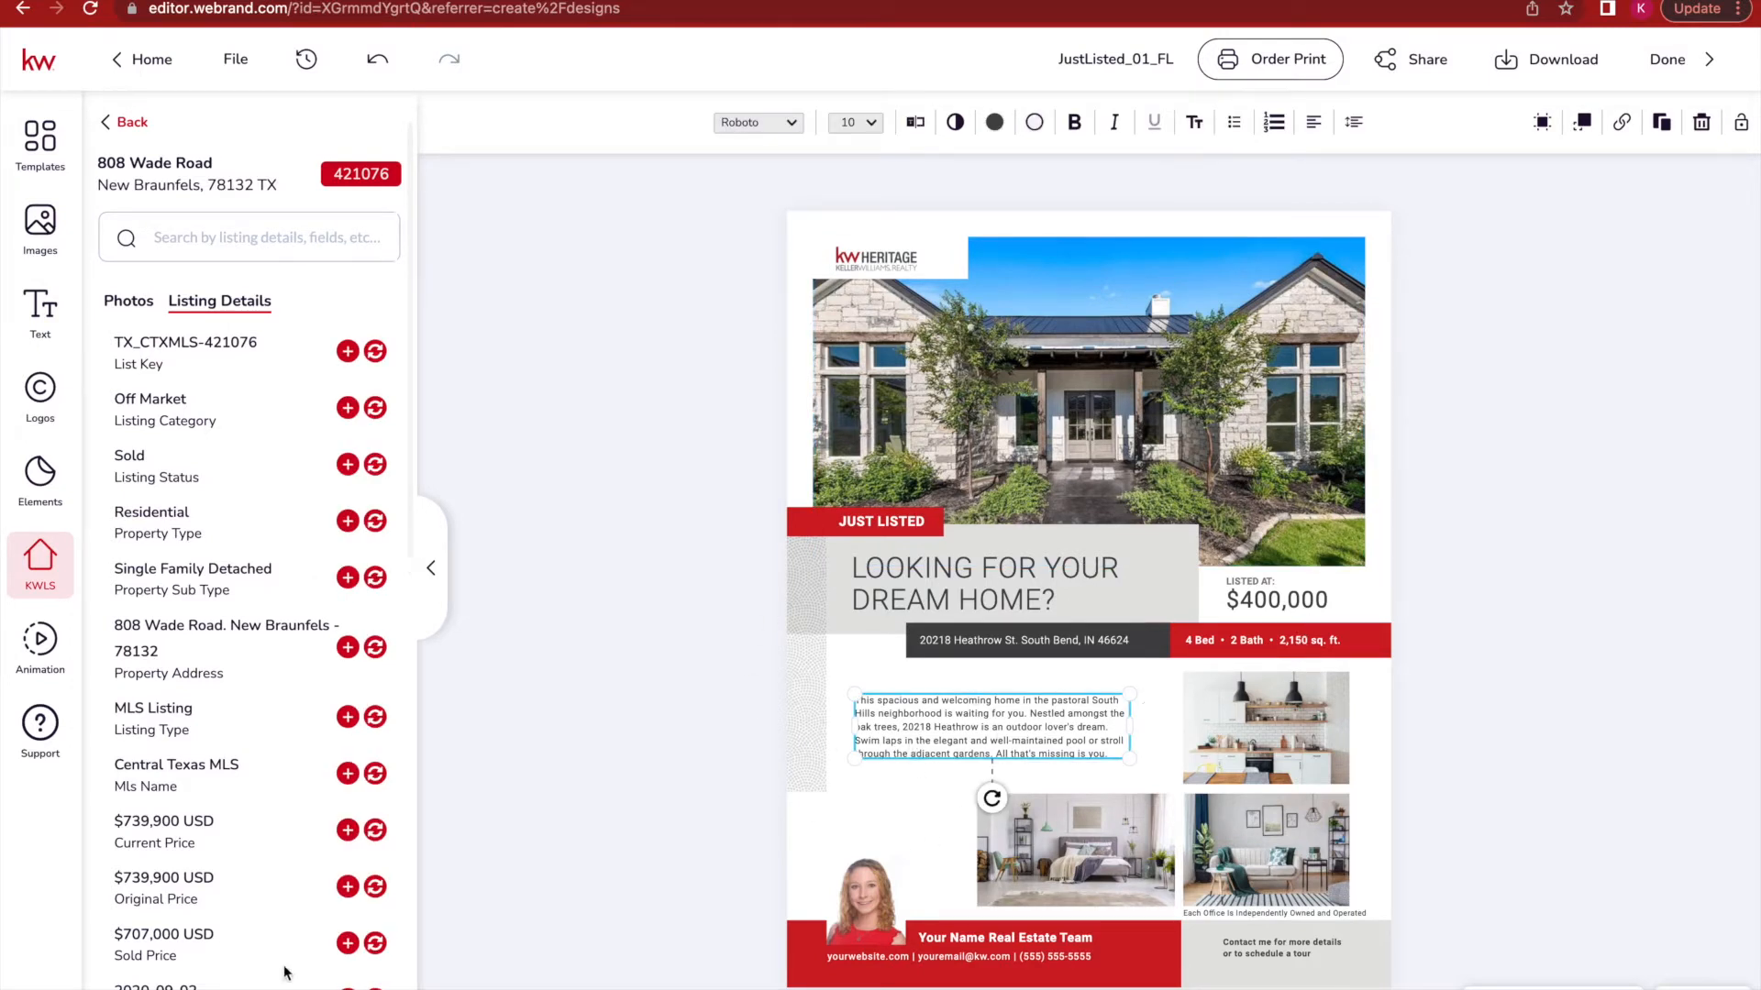
scroll(229, 790, "down", 10)
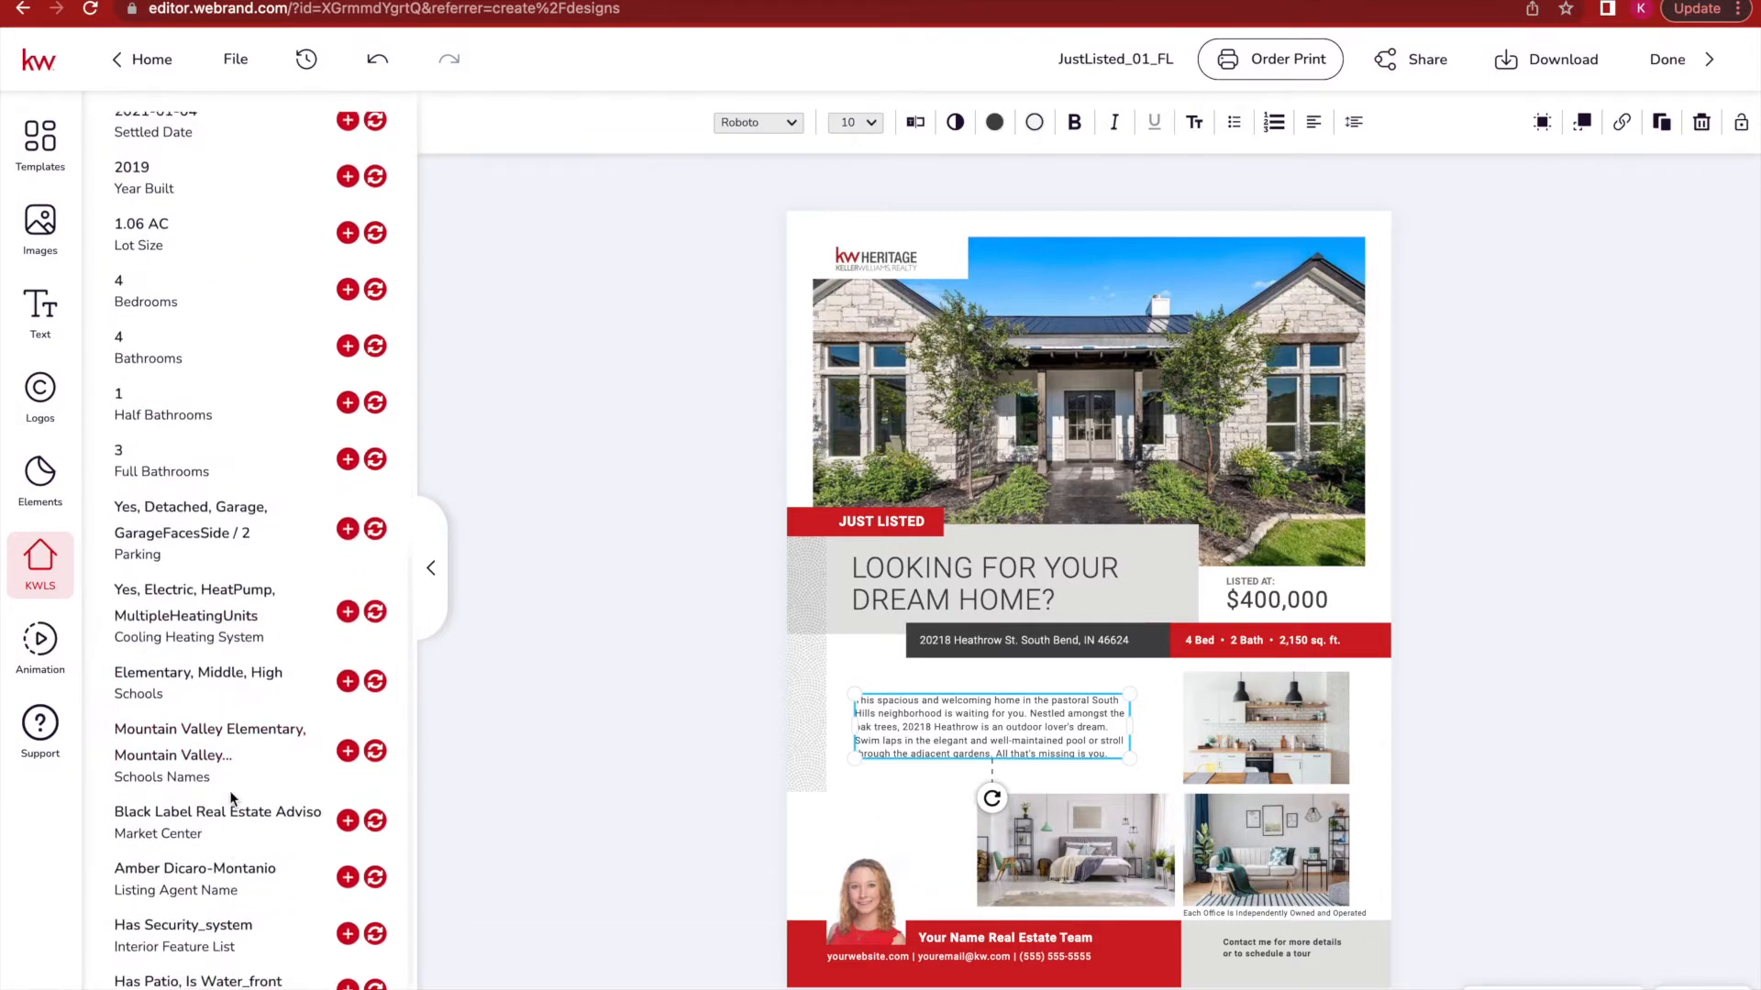
scroll(230, 790, "down", 1)
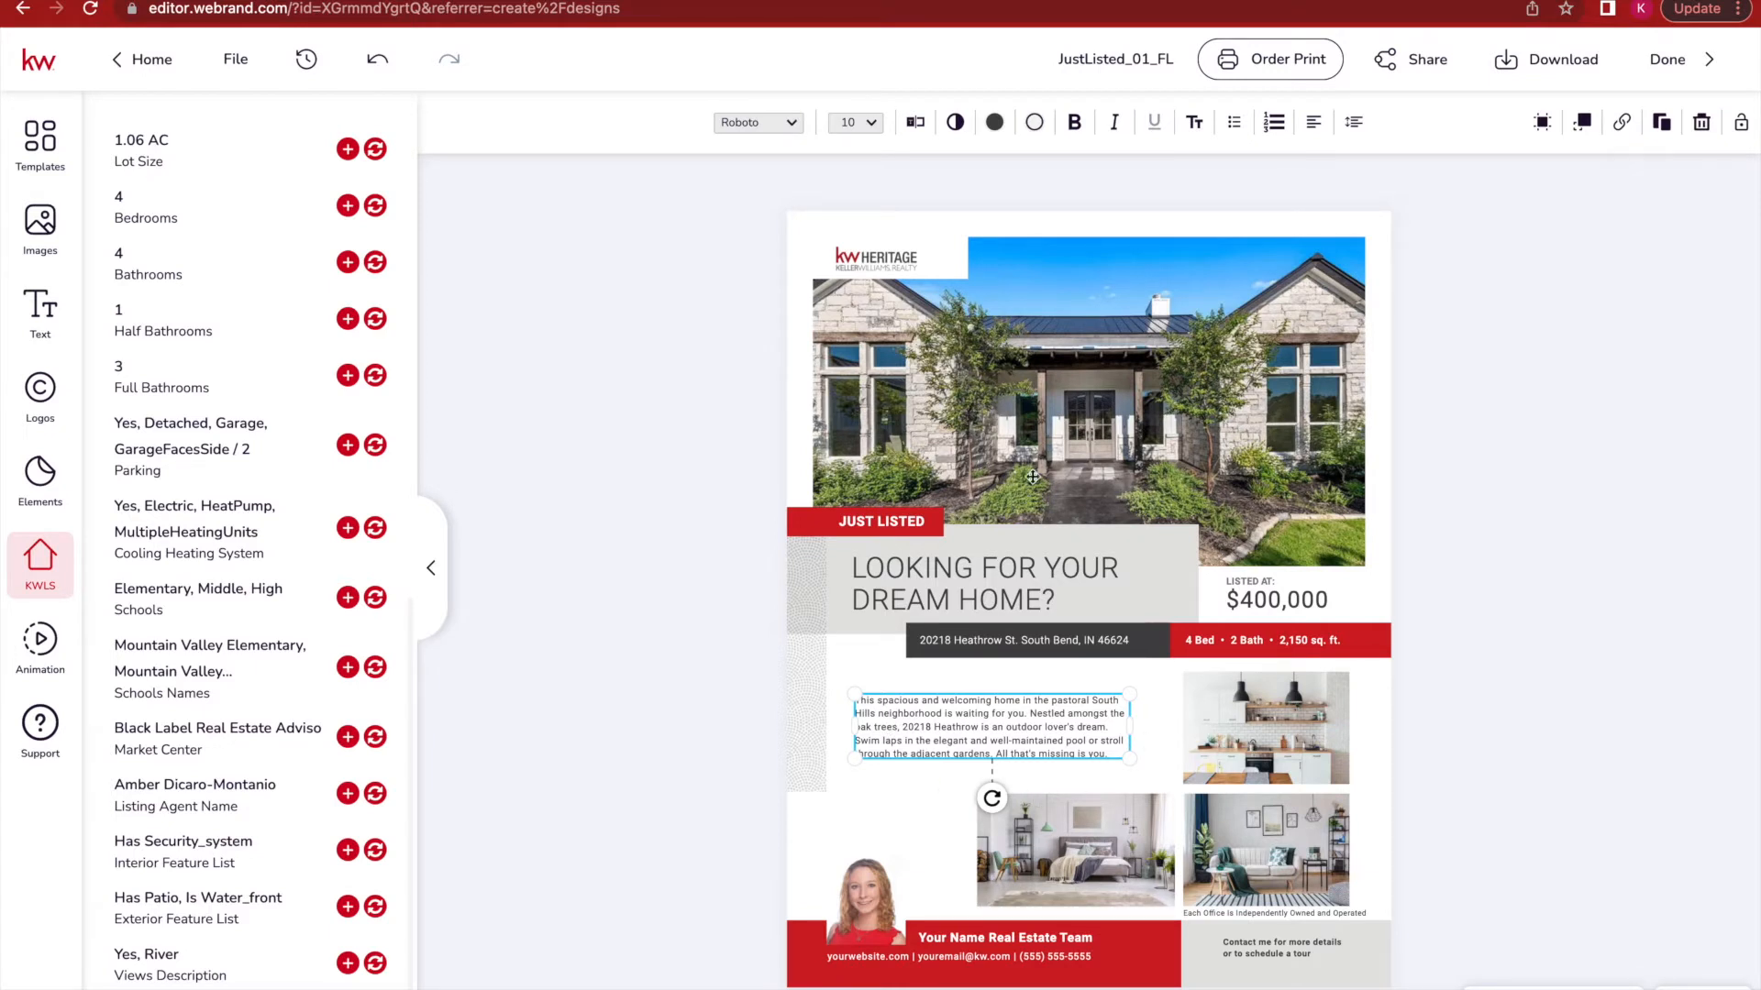
left_click(966, 574)
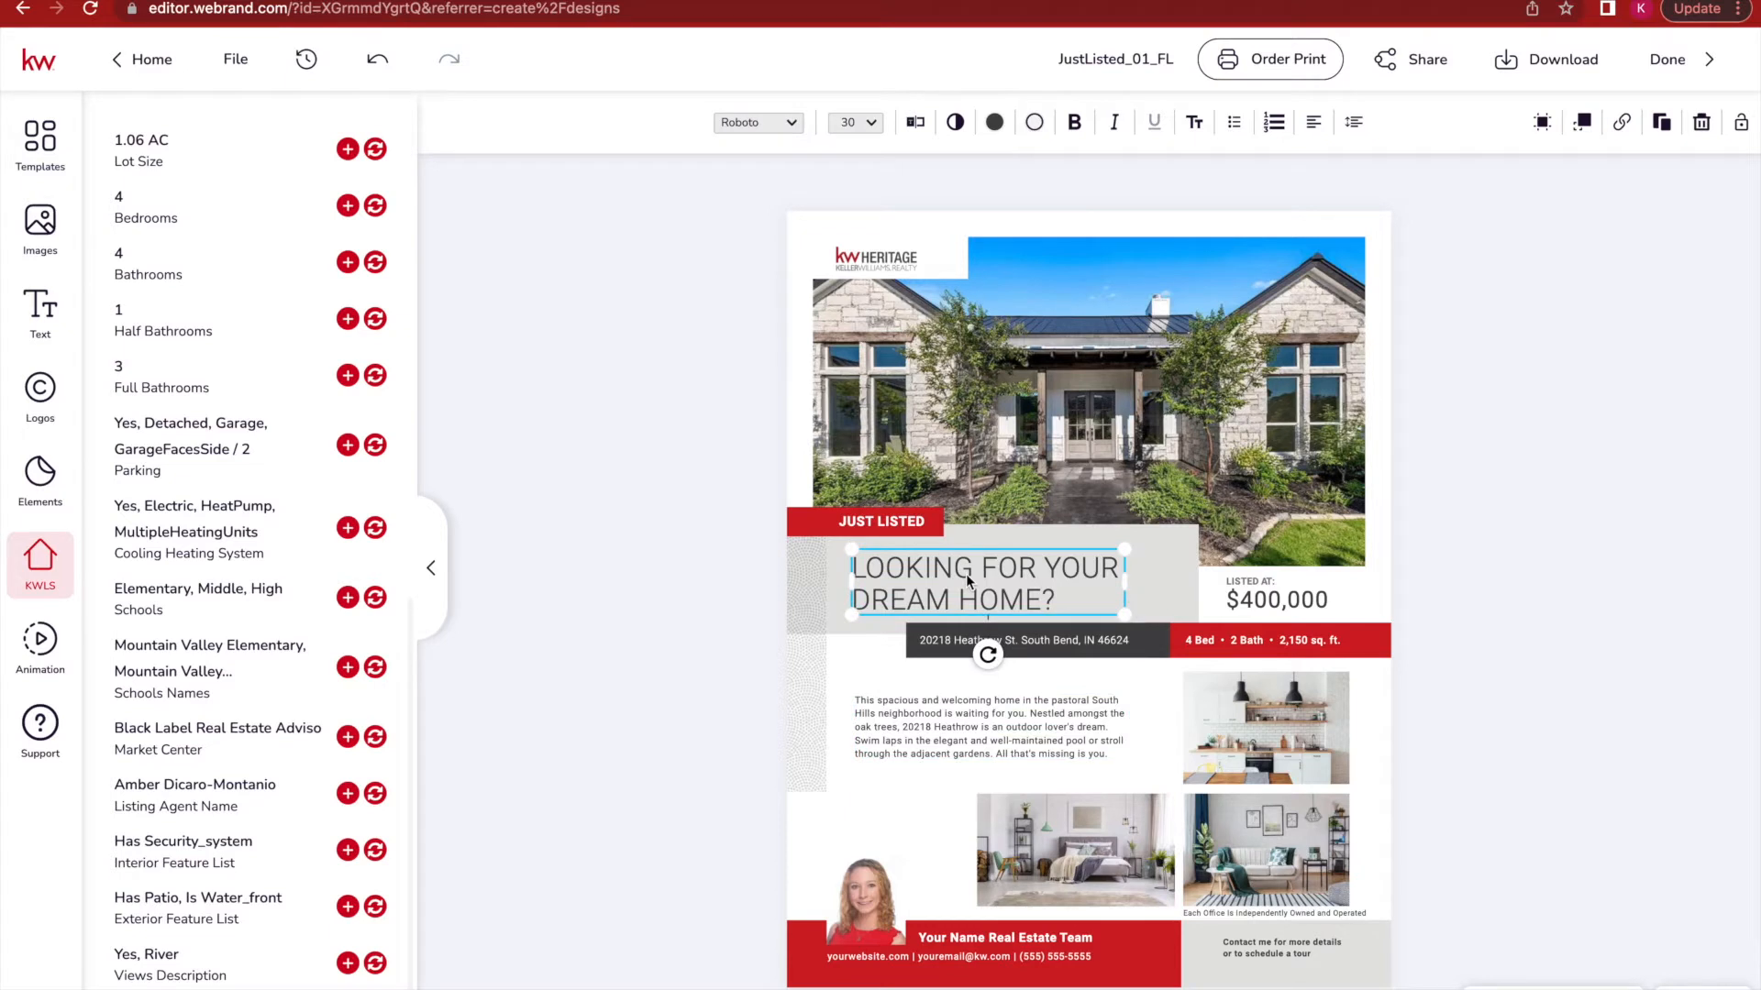
left_click(965, 574)
left_click_drag(1006, 596, 858, 563)
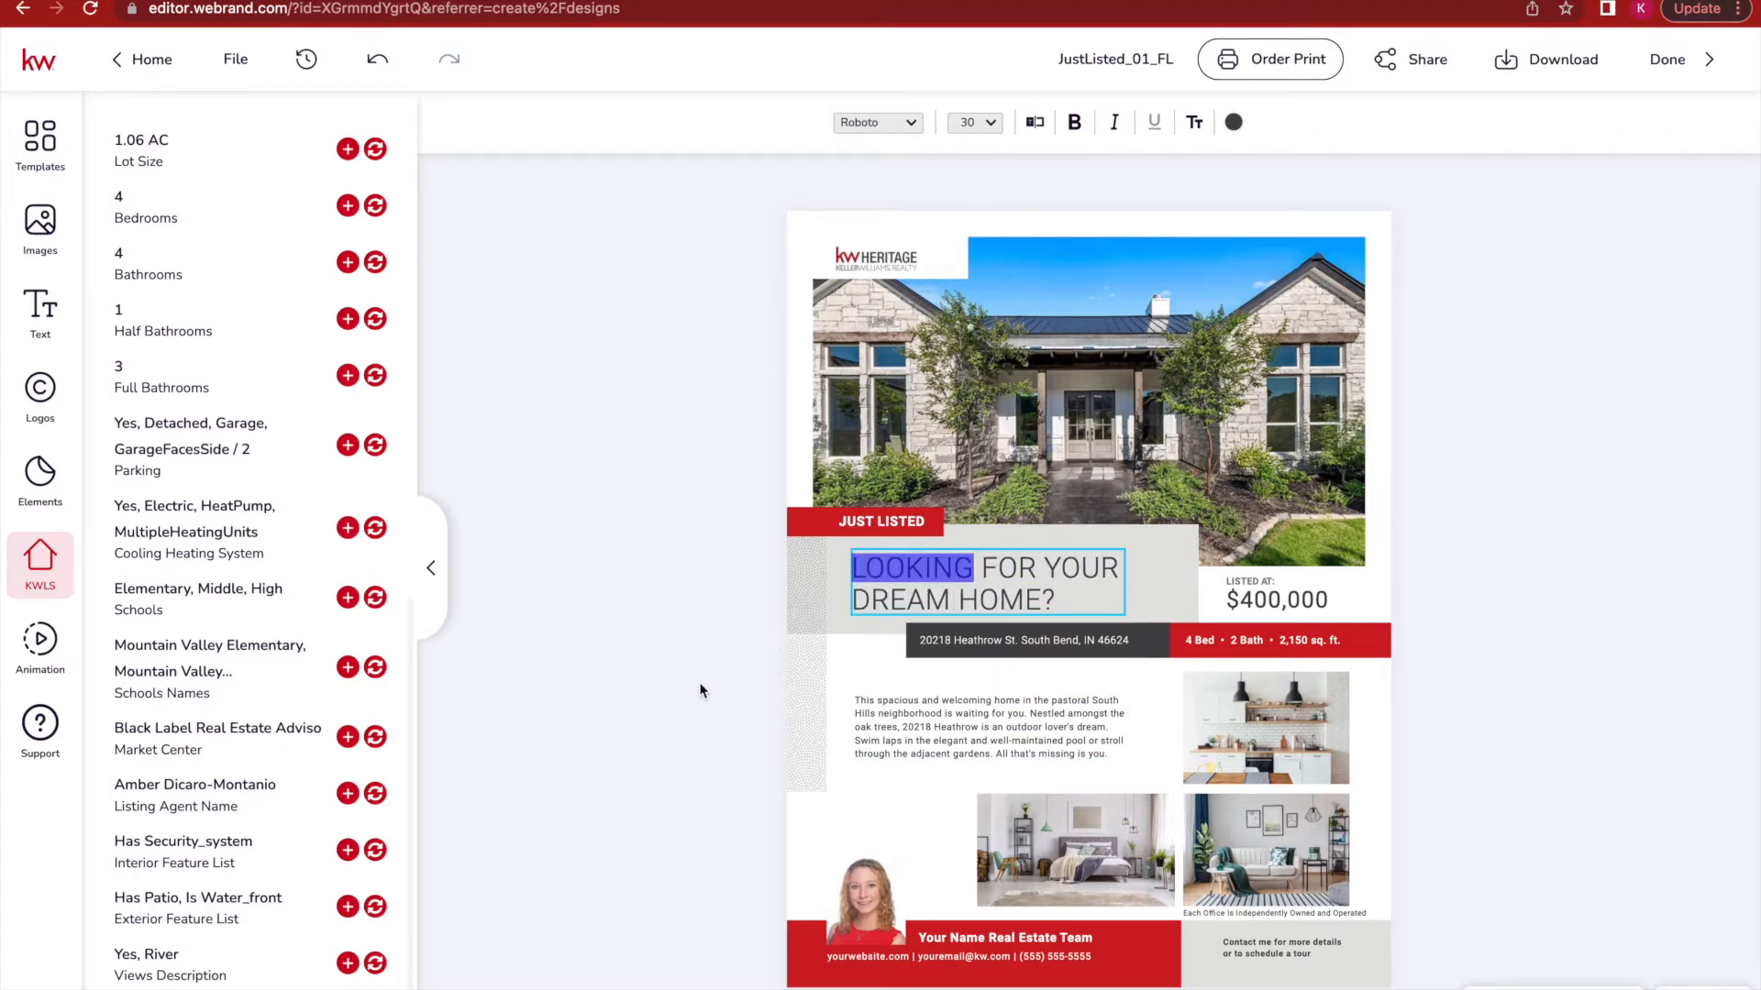
key("Escape")
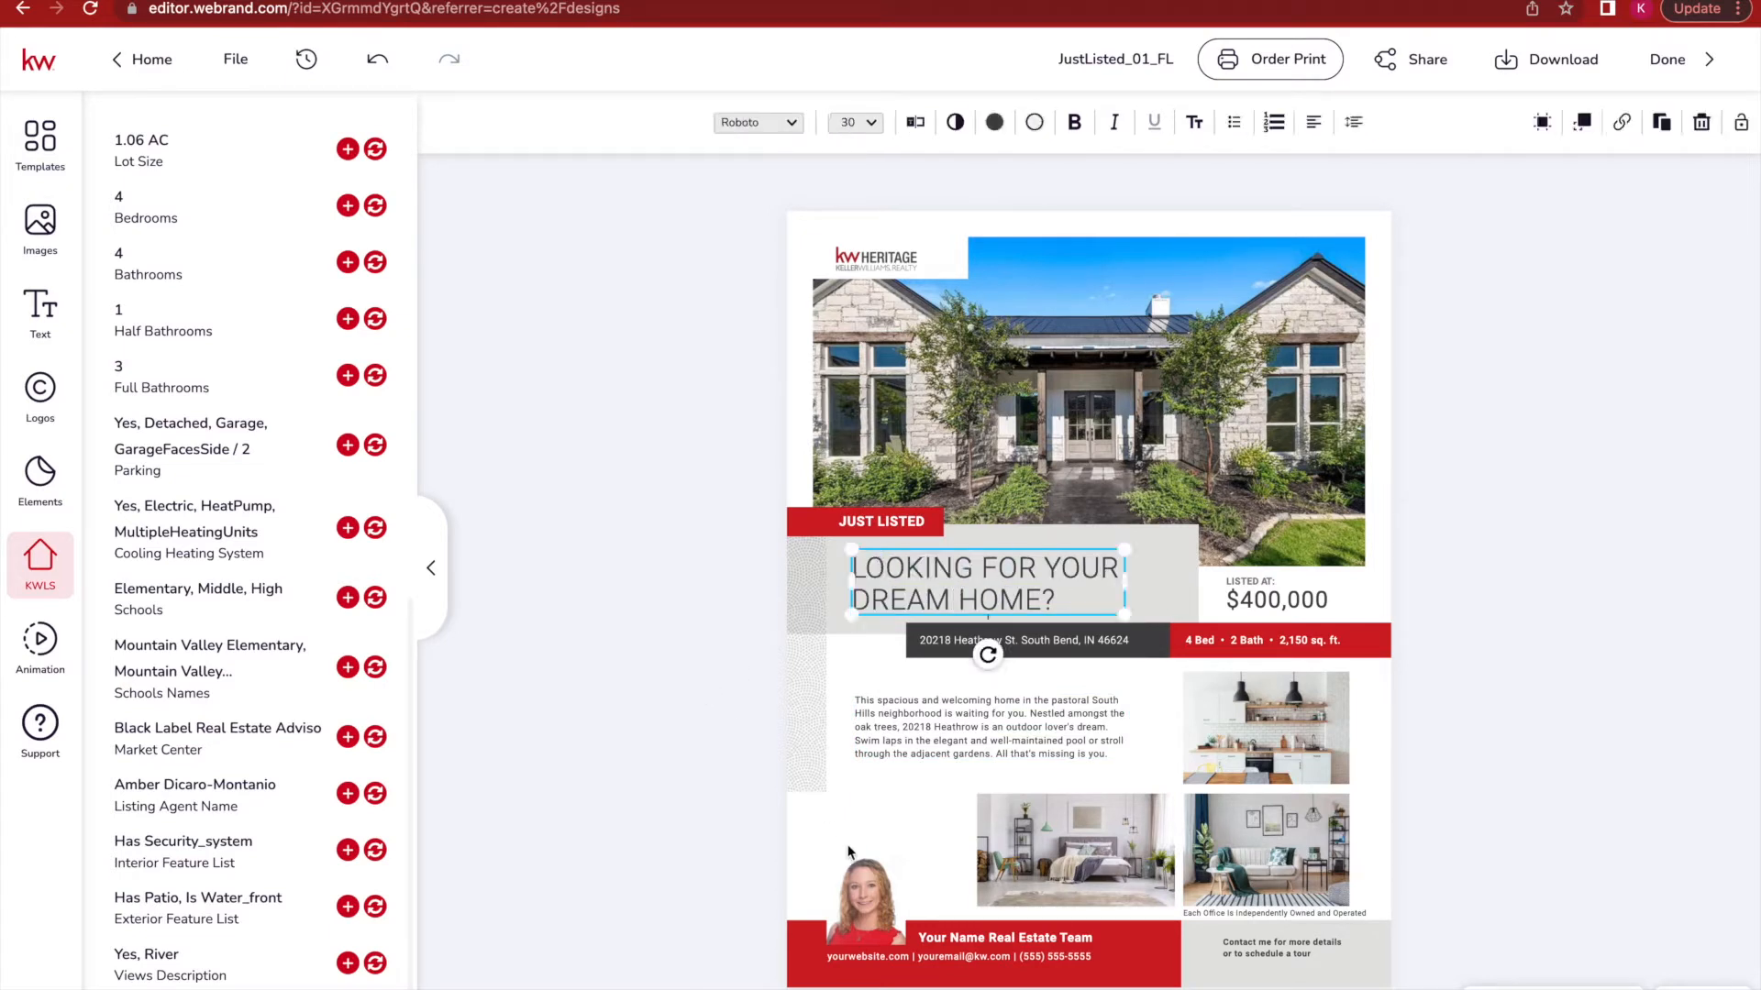
left_click(852, 962)
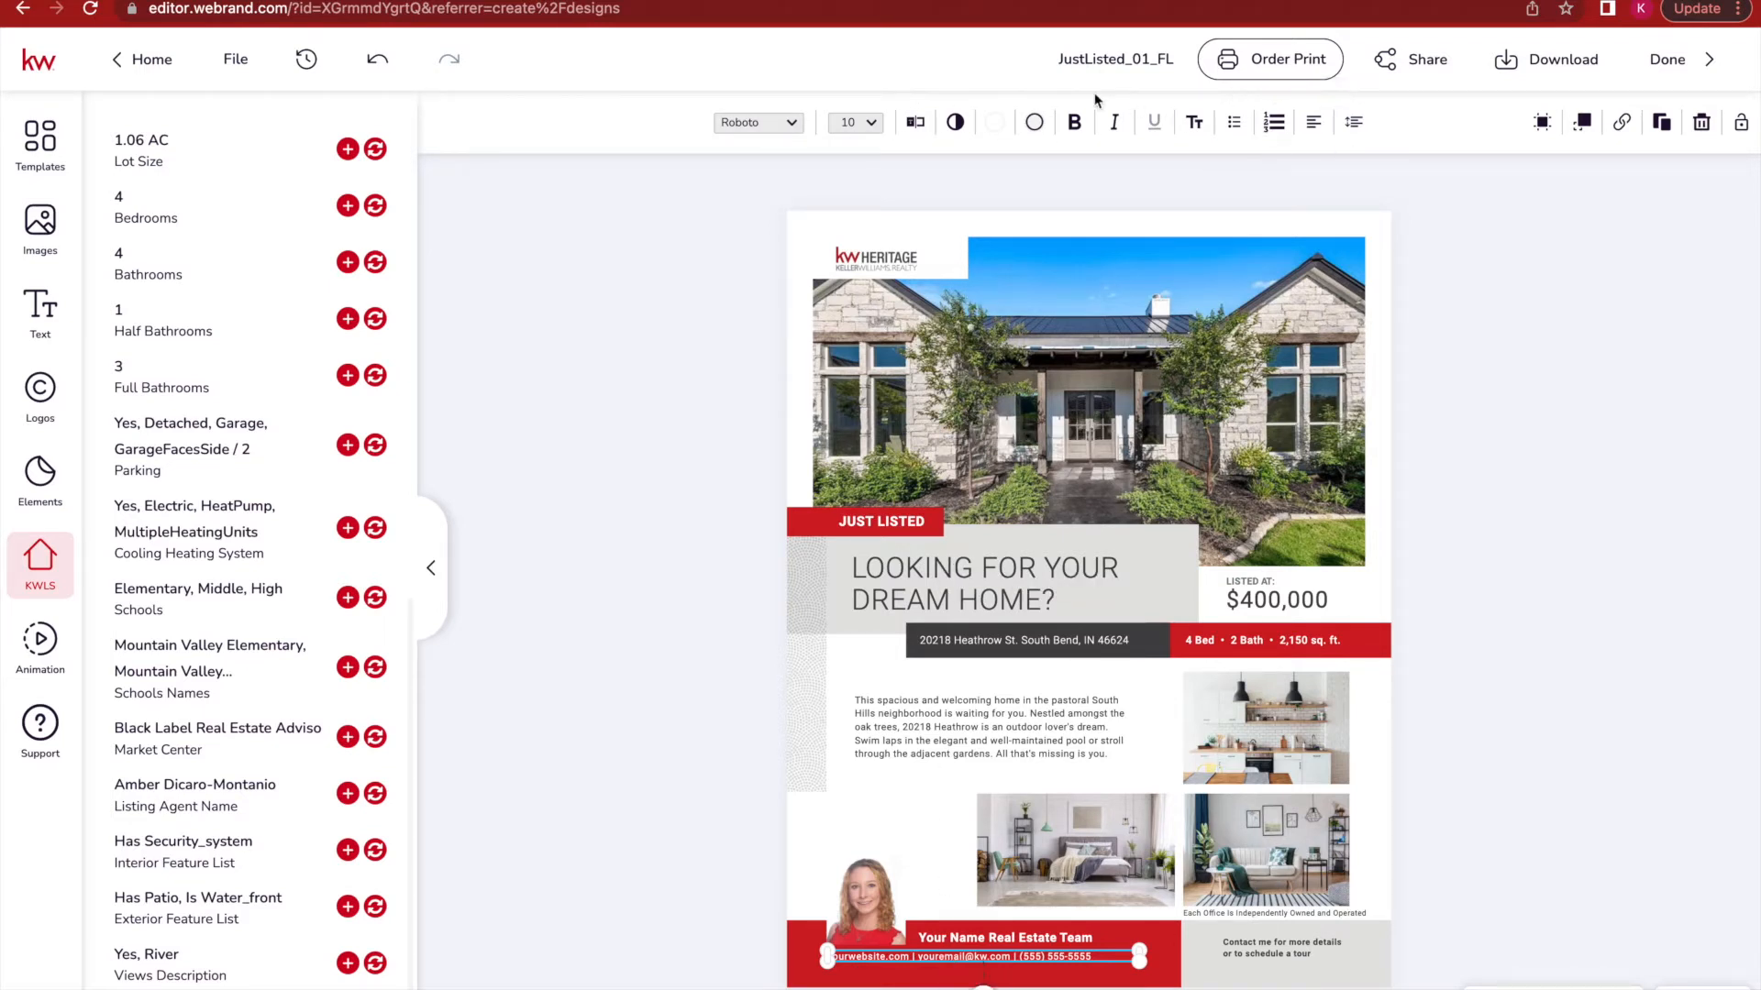
left_click(919, 123)
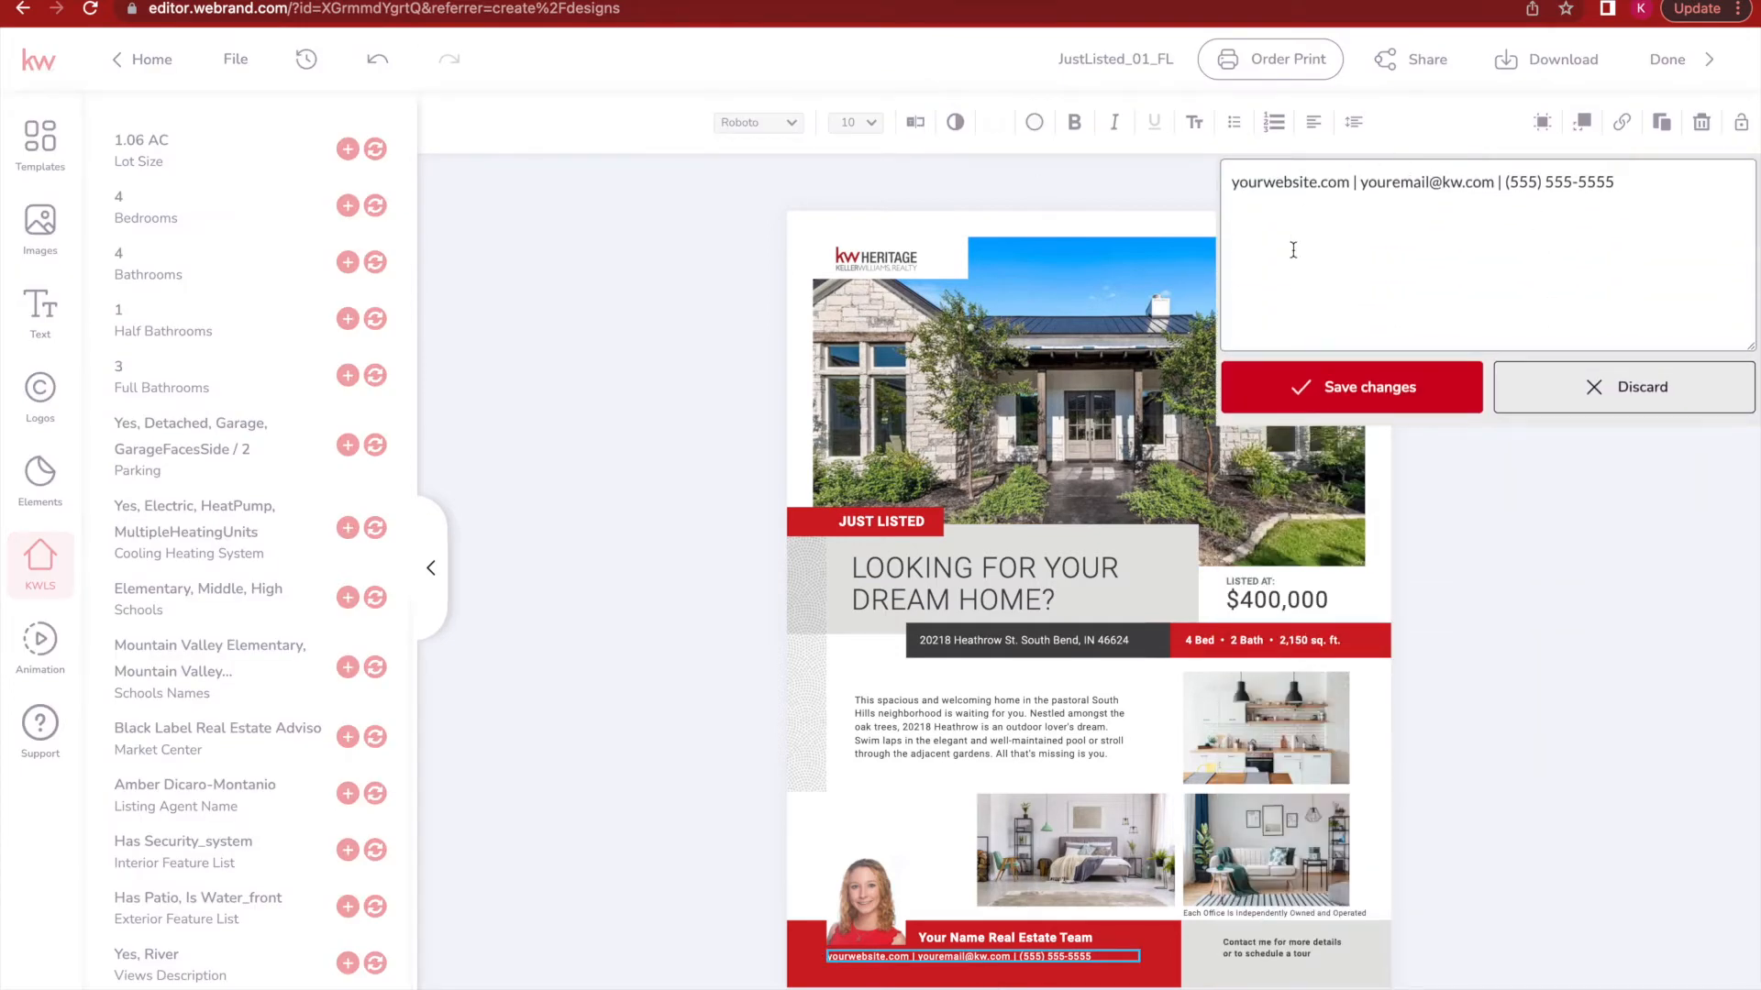
left_click_drag(1648, 184, 1243, 189)
left_click(1604, 378)
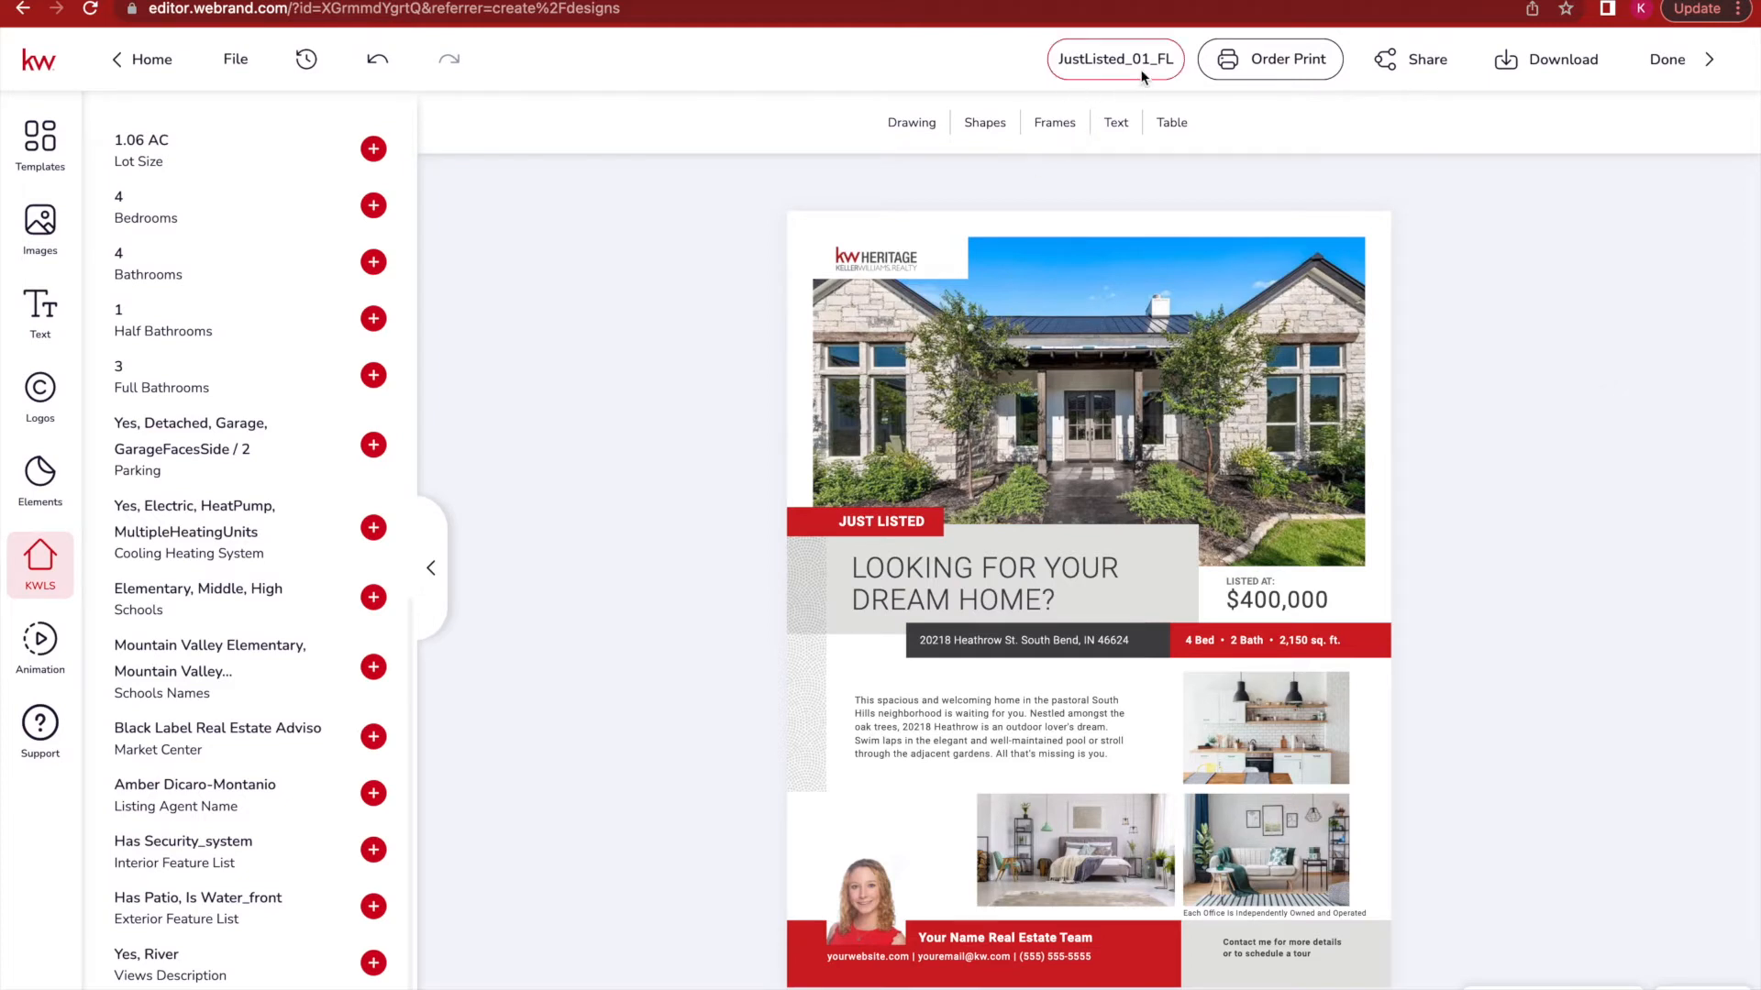
Rename the design to '123 main st just listed'.
left_click(1117, 58)
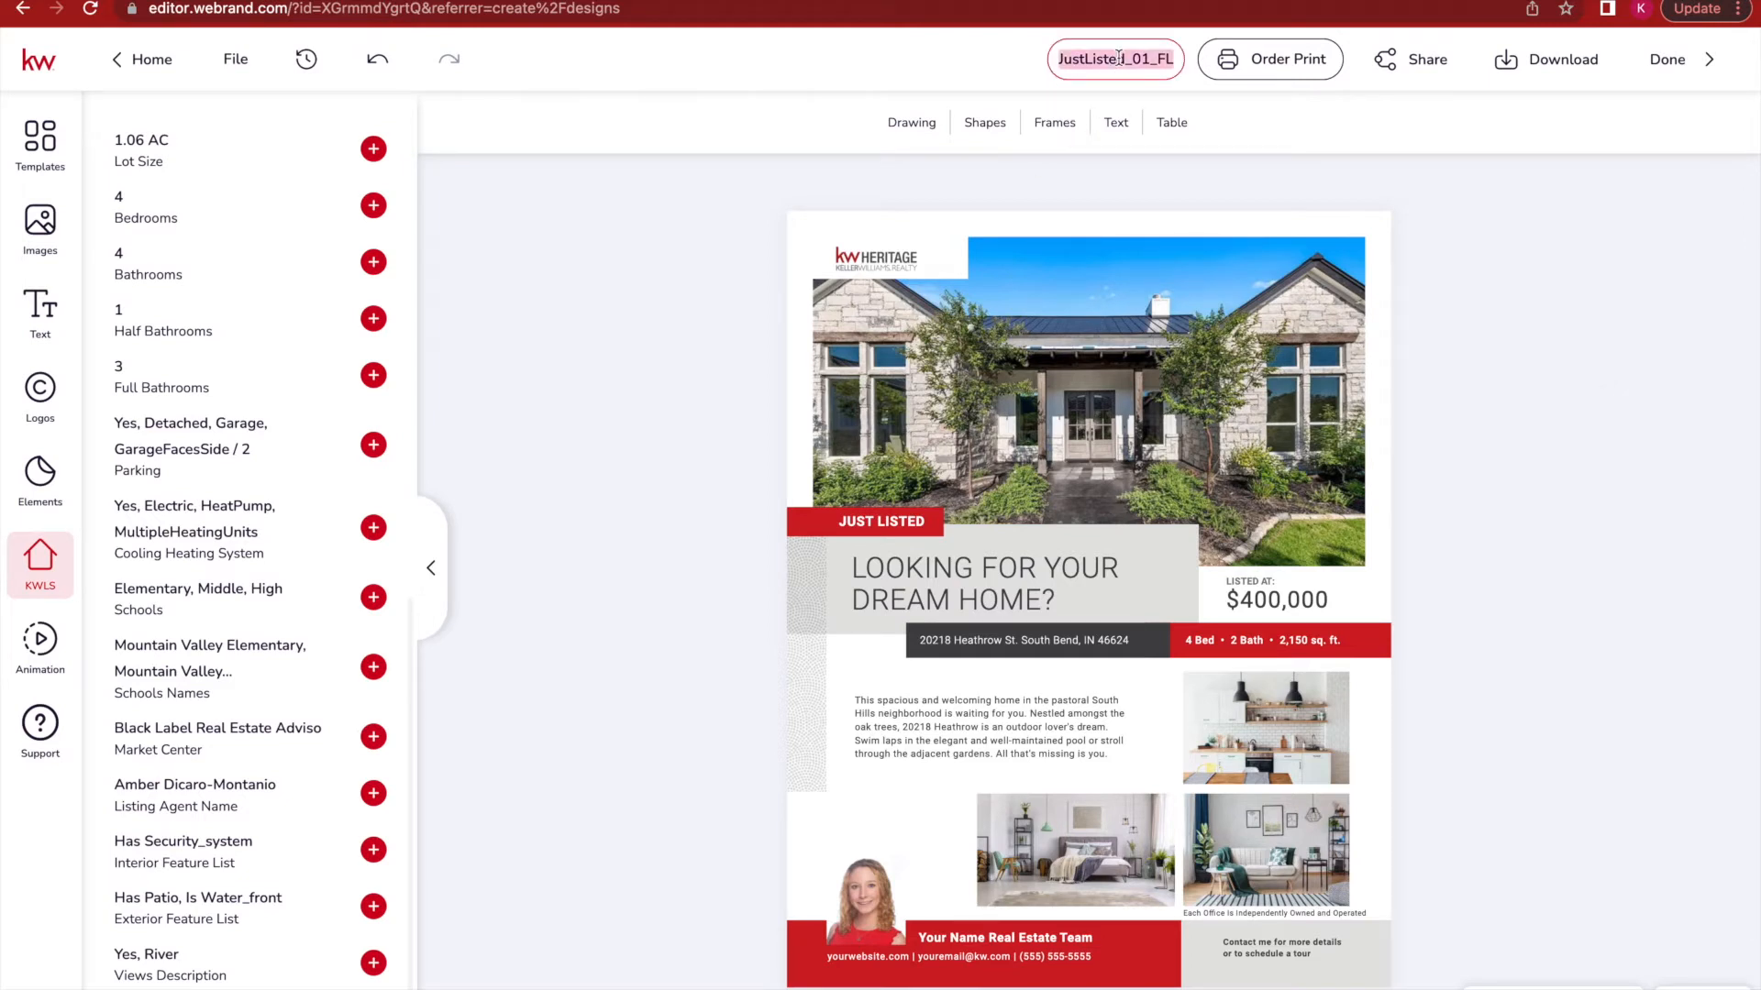
type("12")
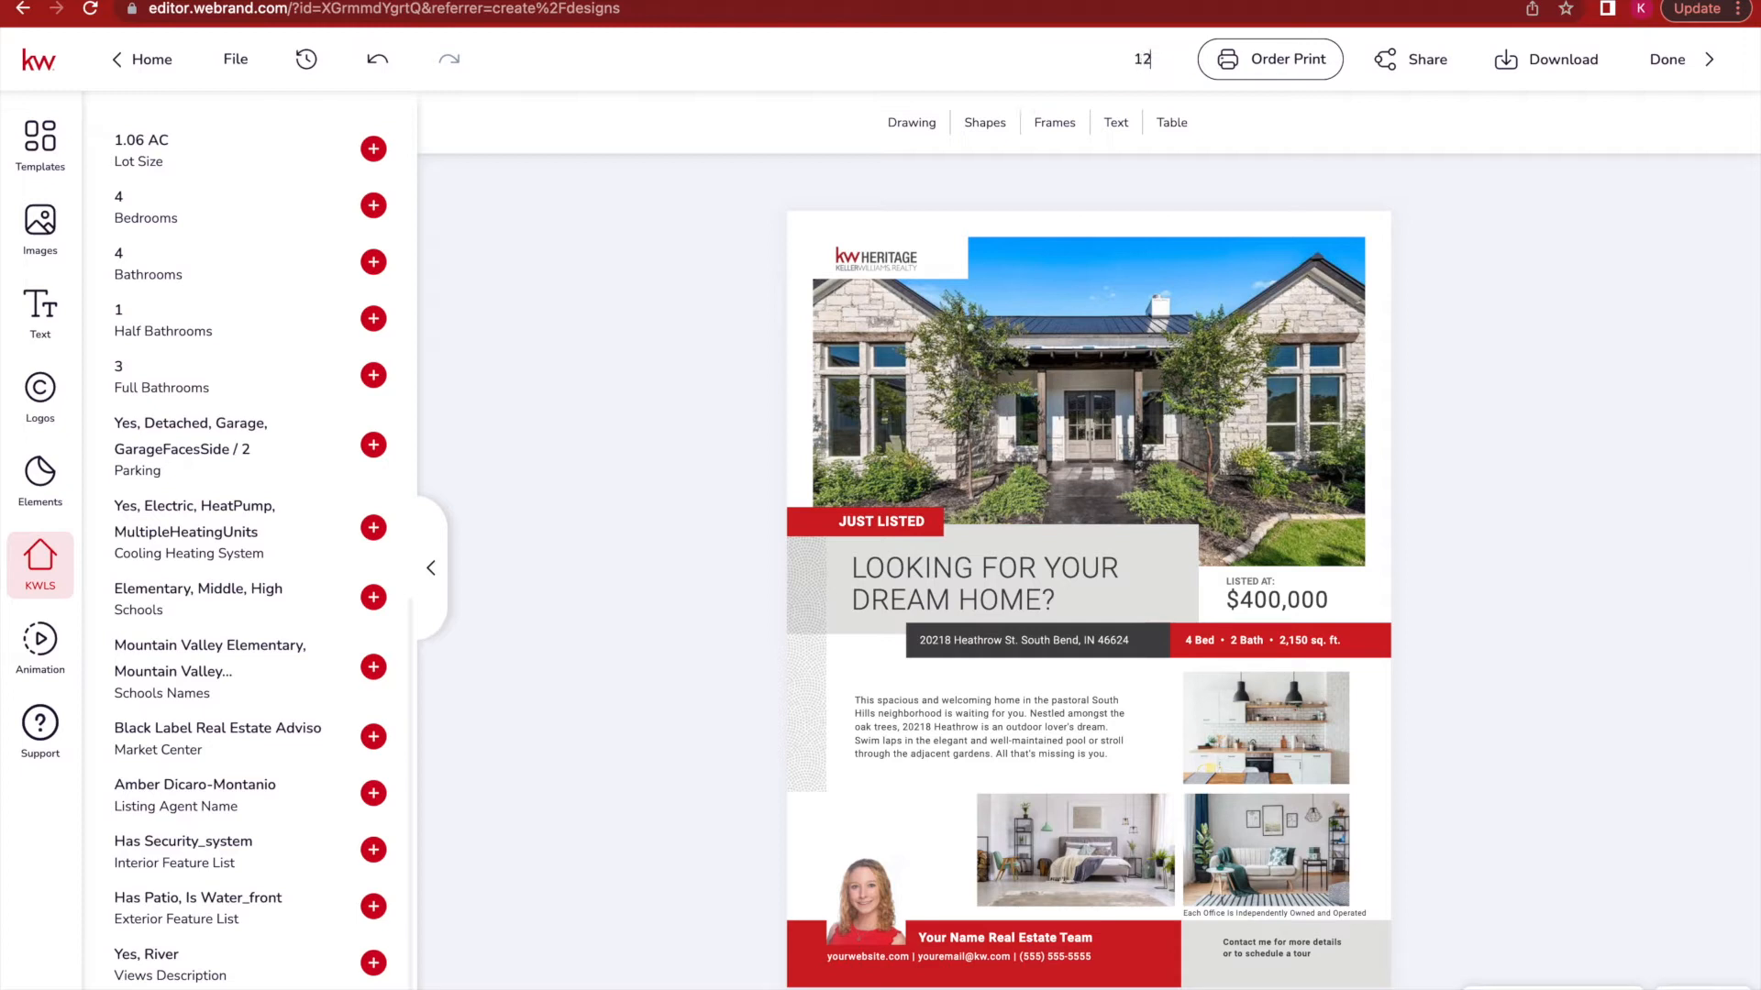
type("3 main s")
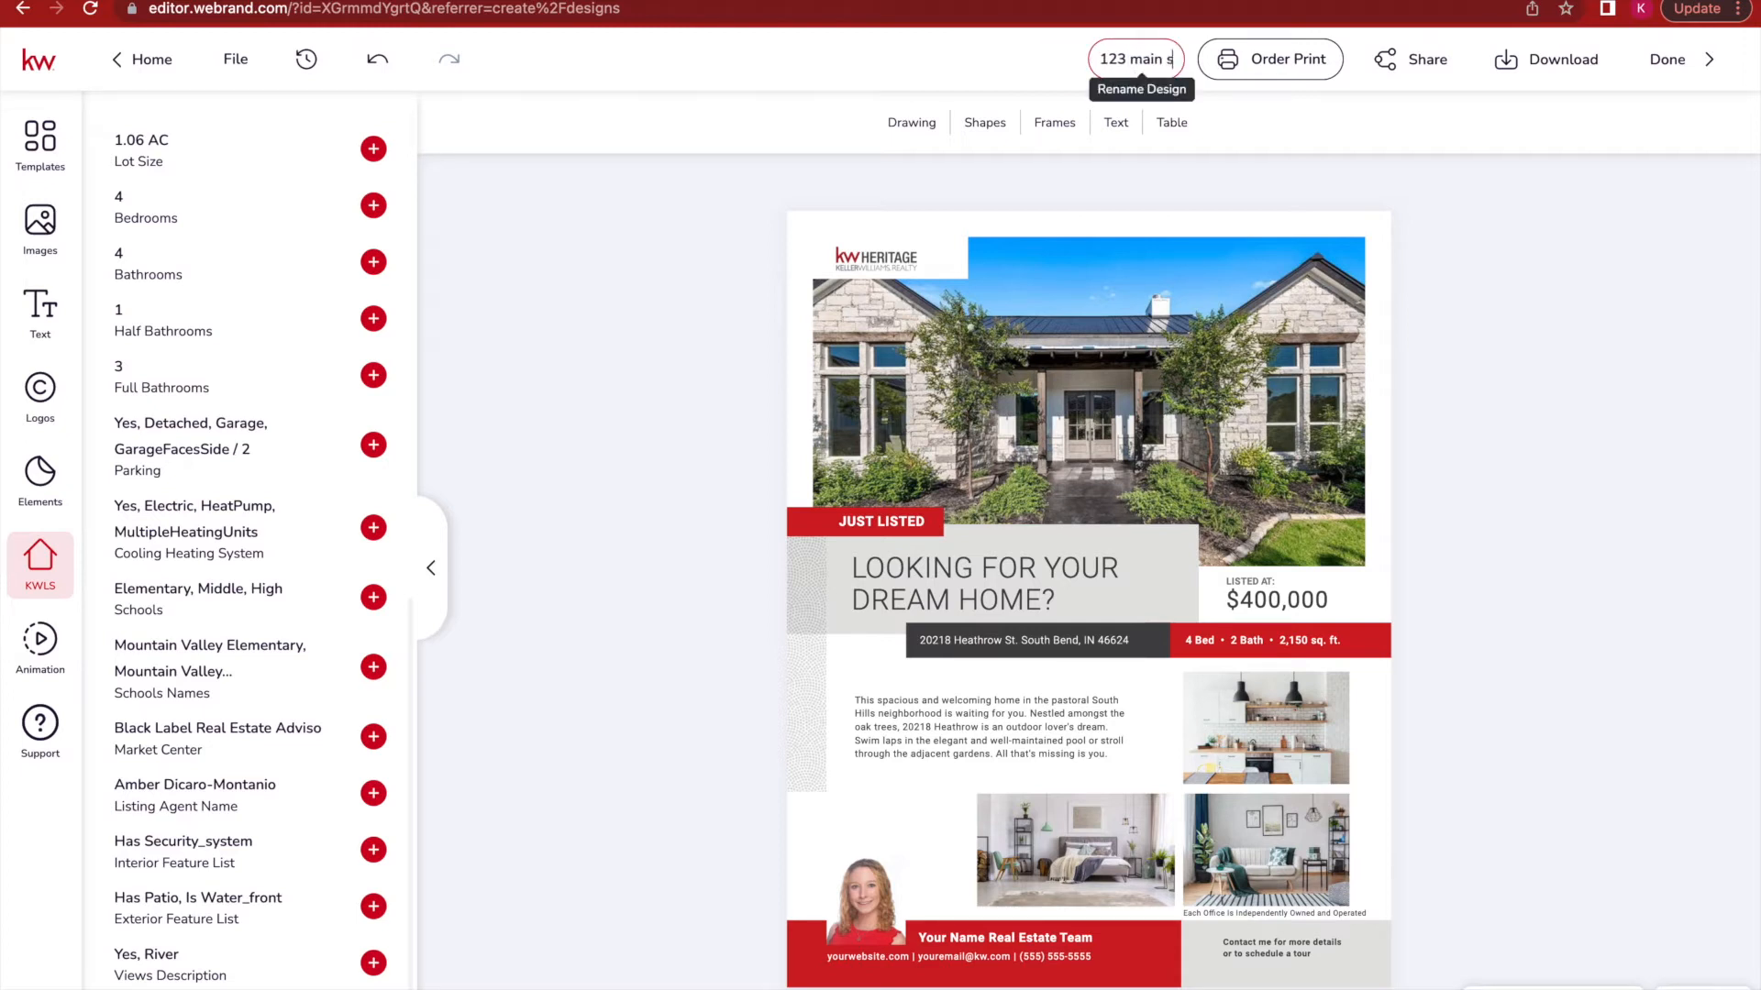
type("t just listed")
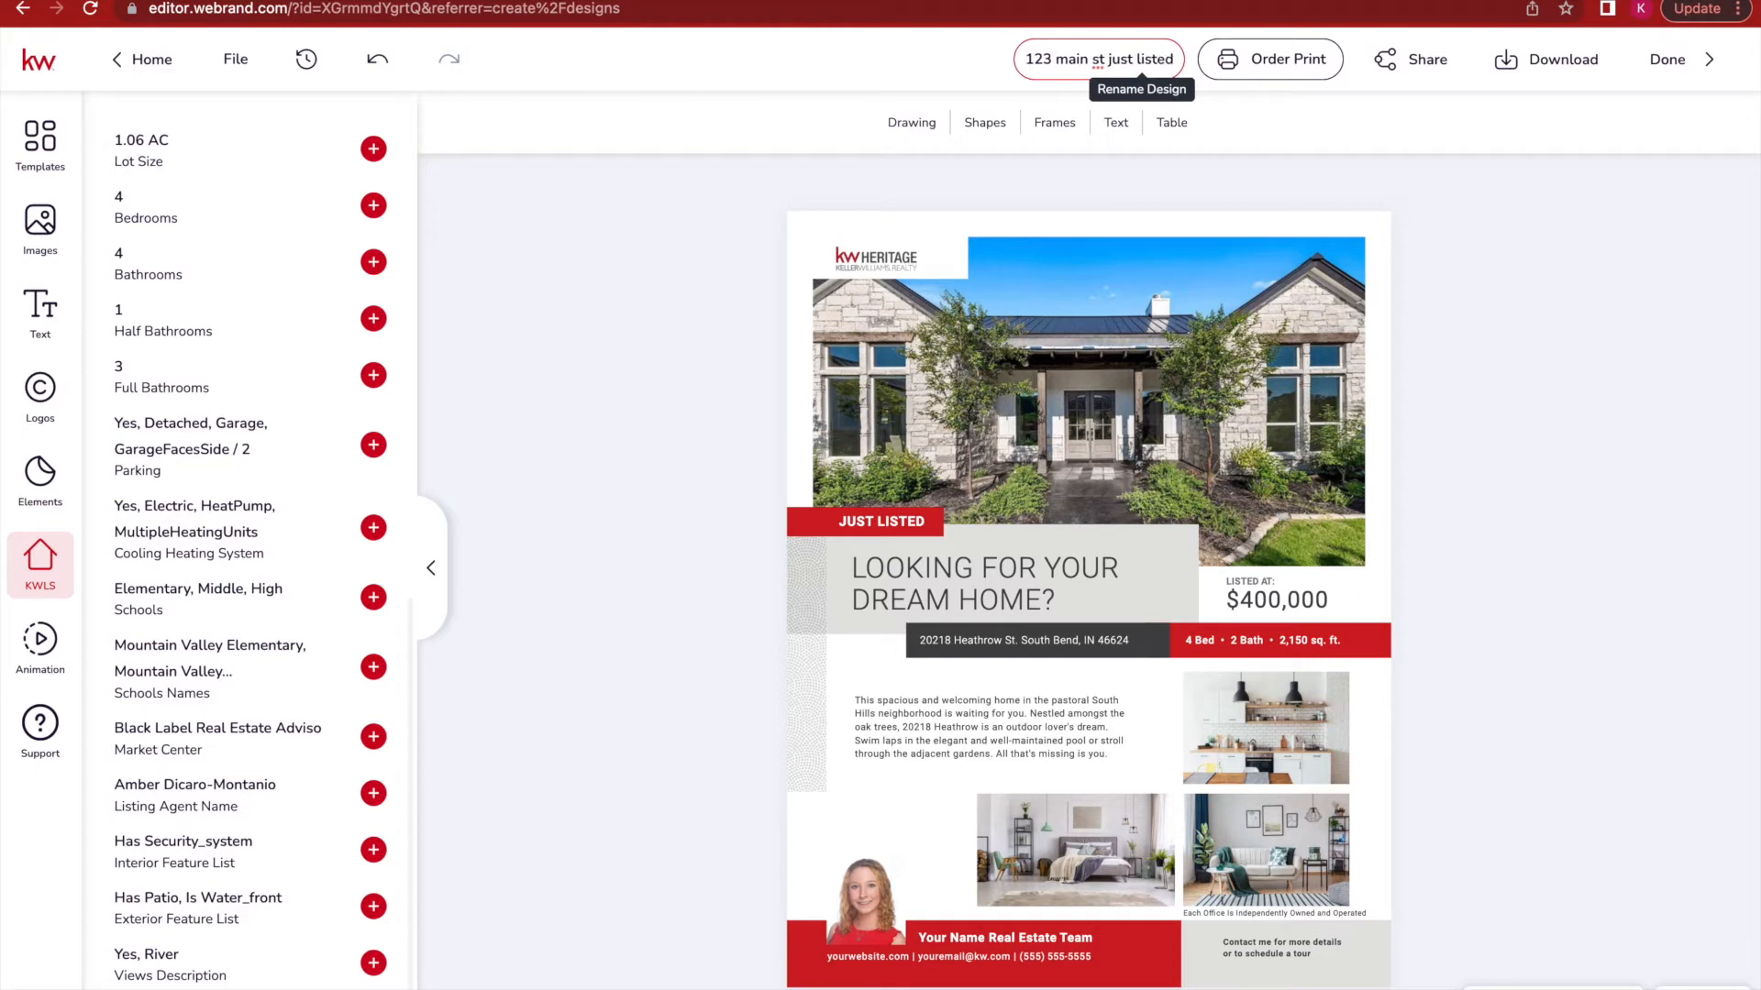
key("Return")
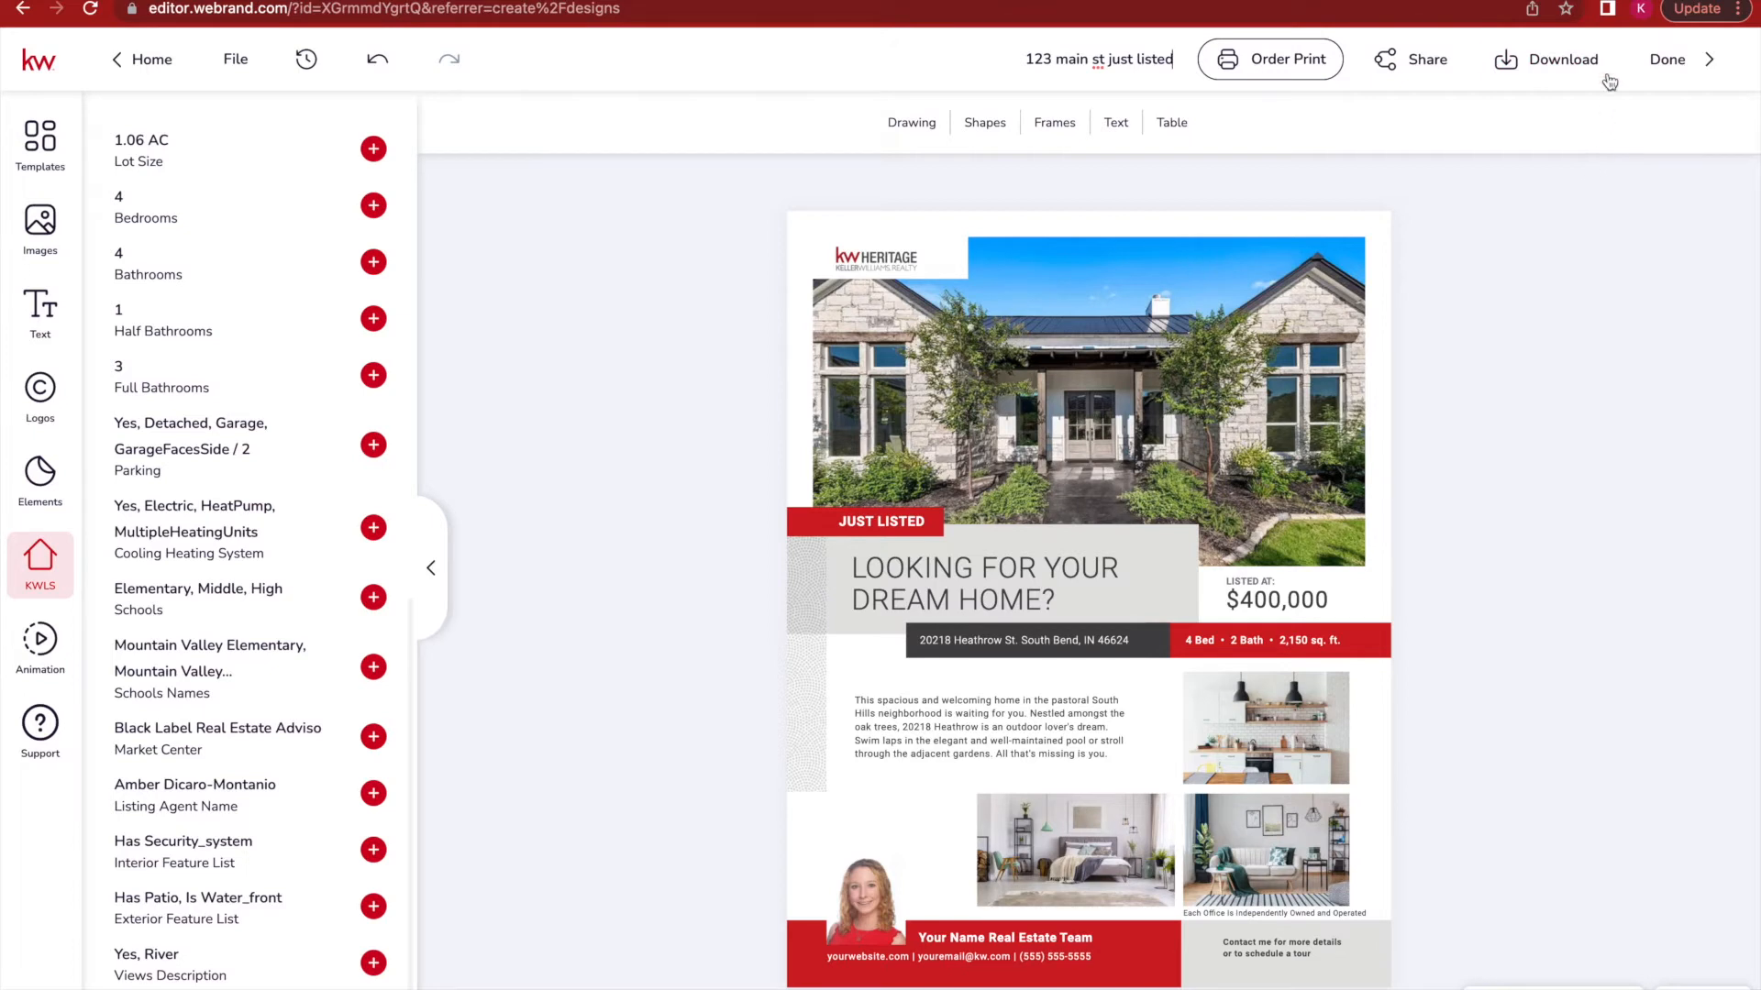
Download the flyer as a PNG image.
left_click(1537, 75)
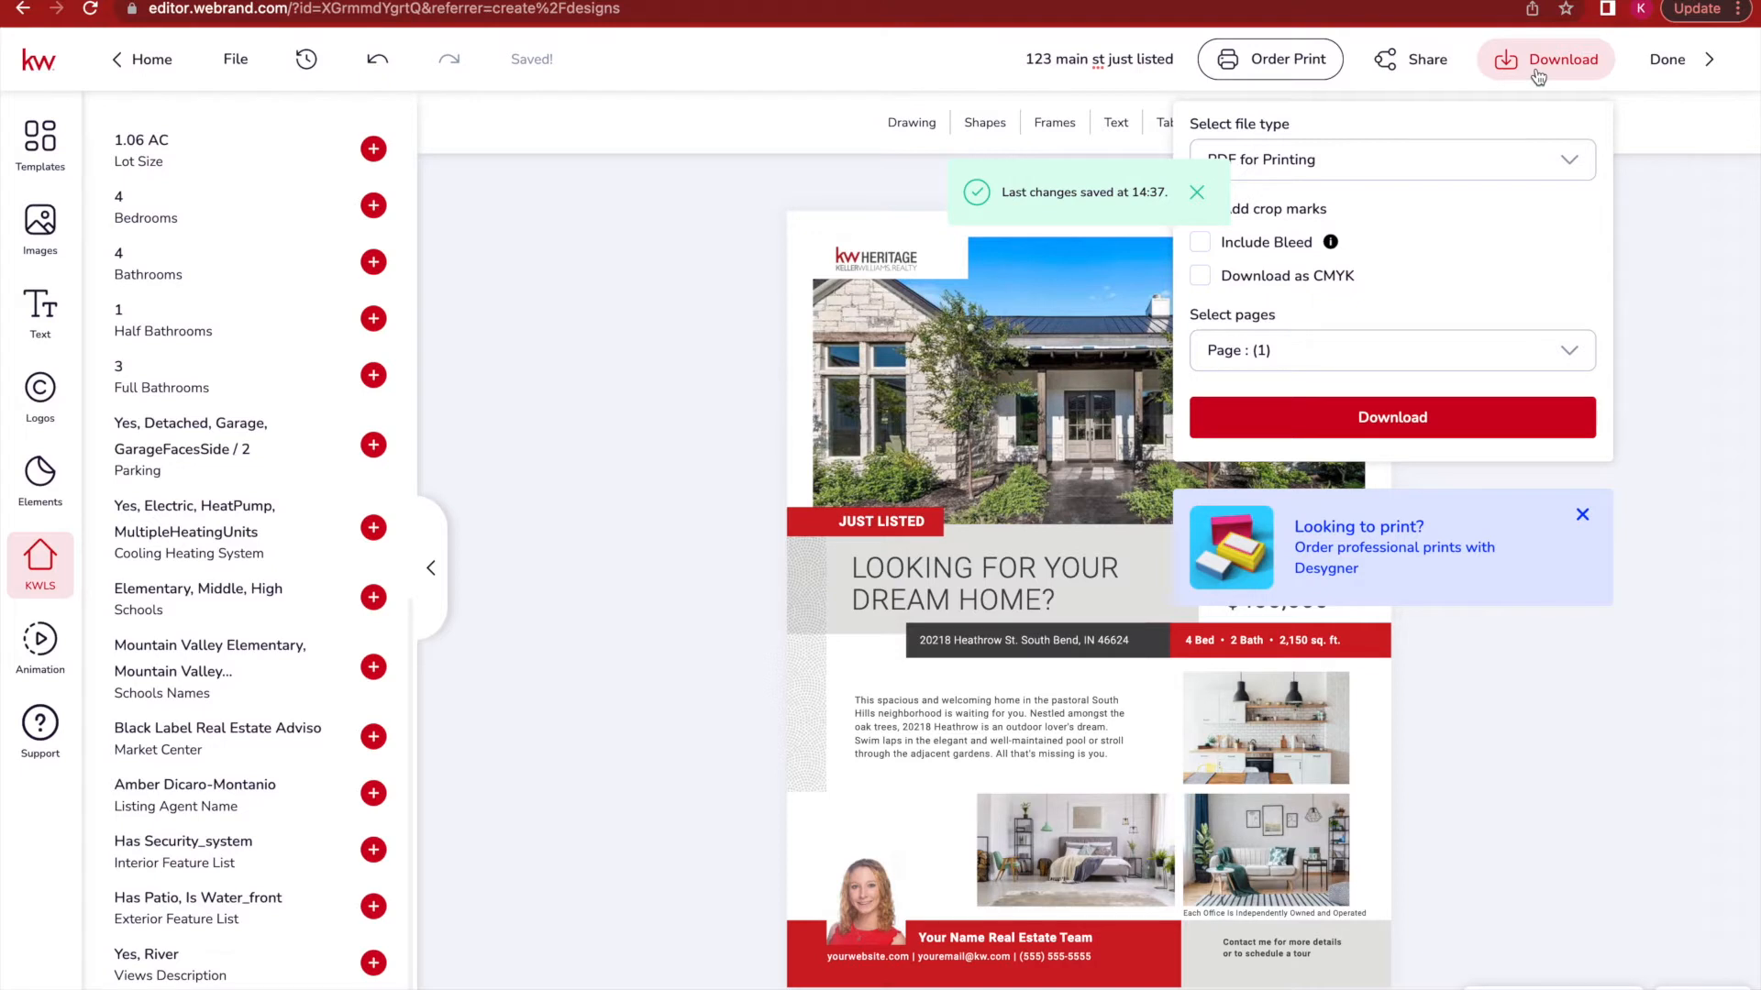
left_click(1307, 173)
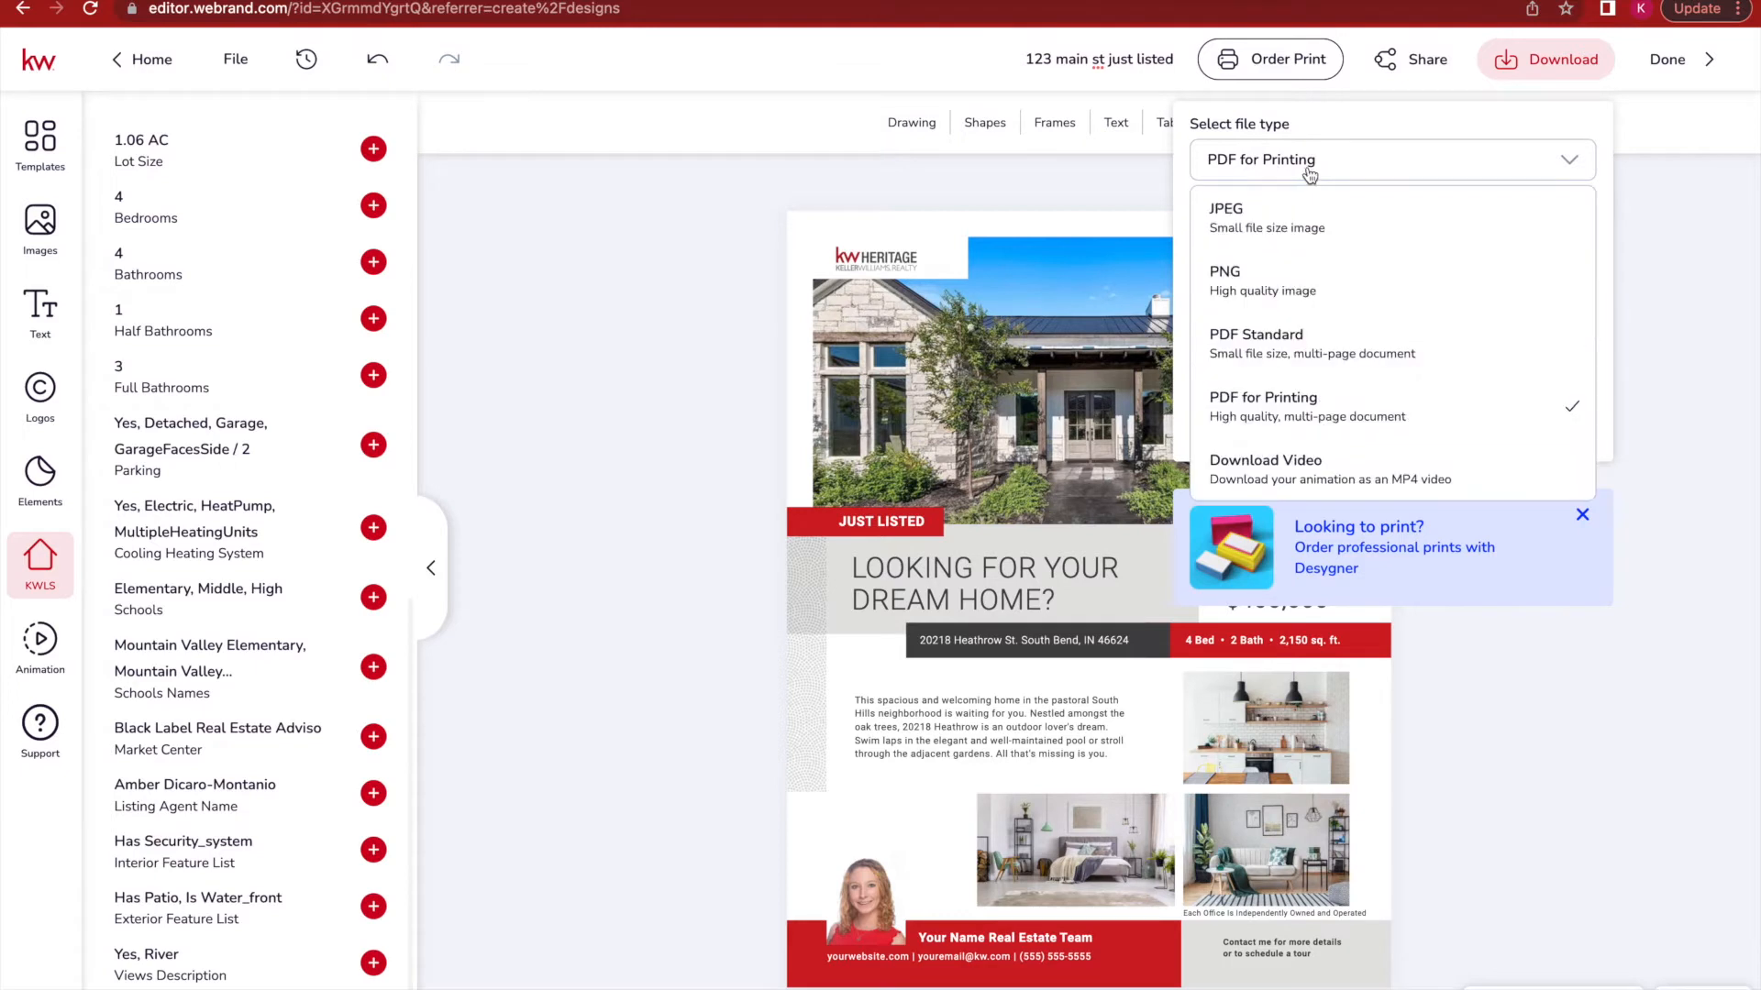
left_click(1326, 290)
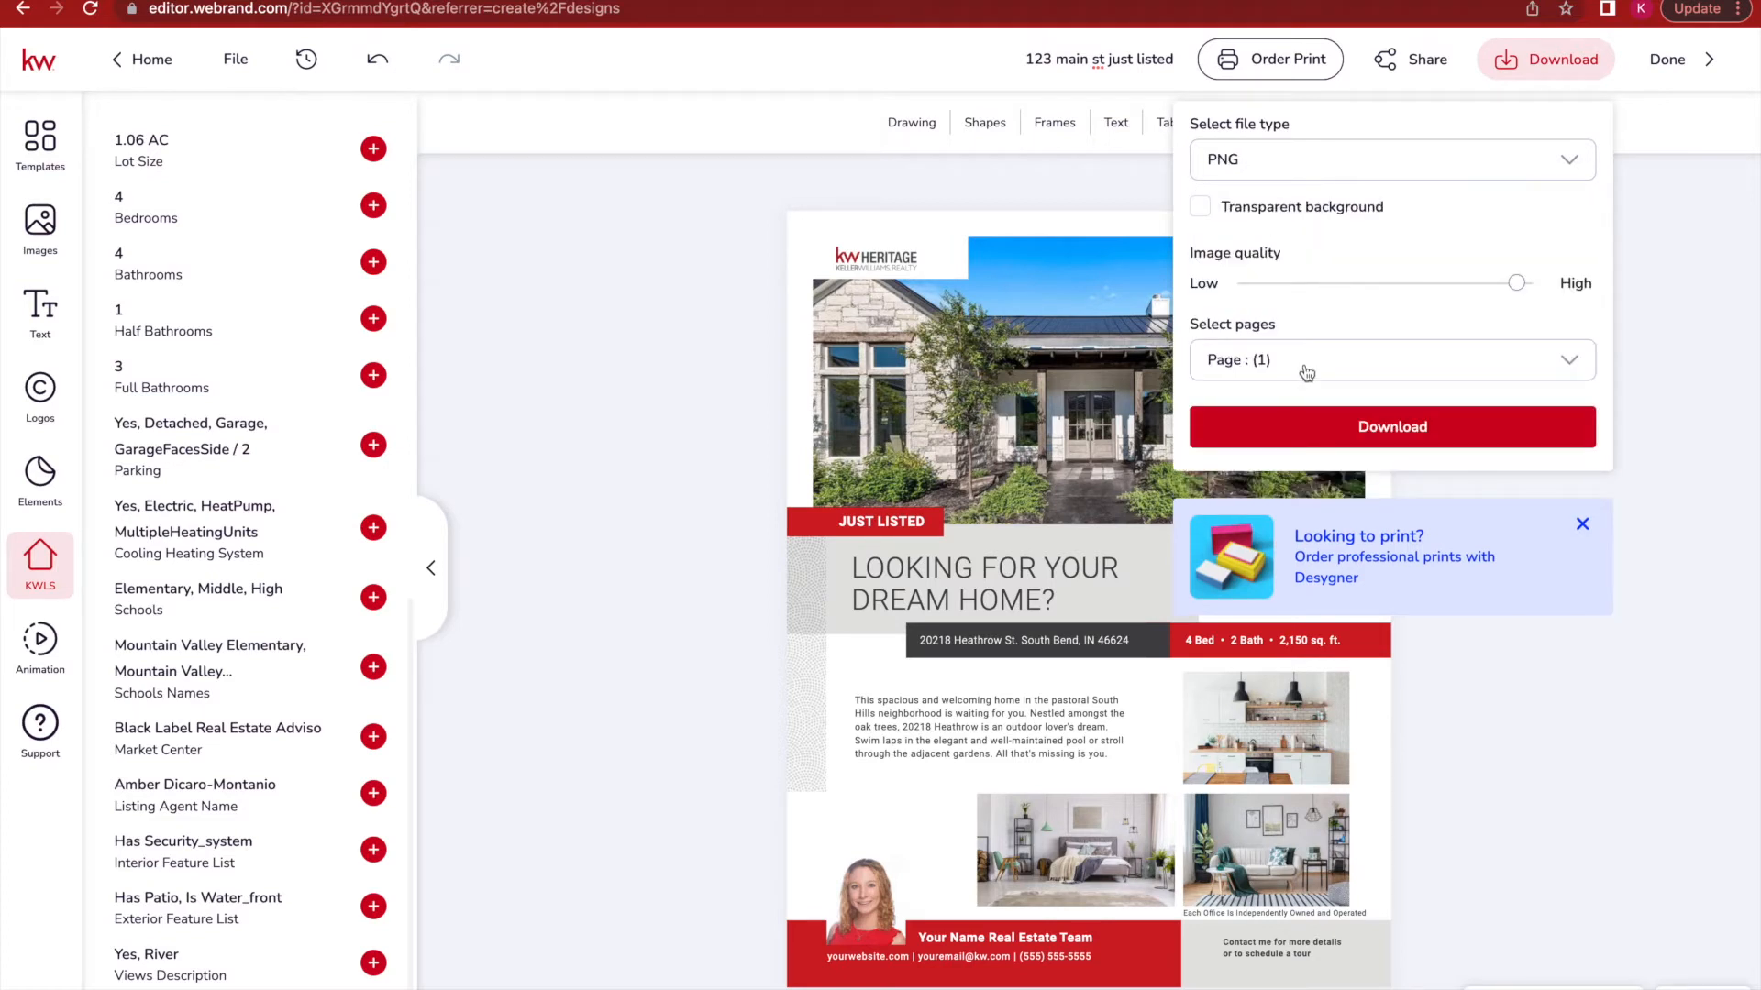
left_click(1336, 424)
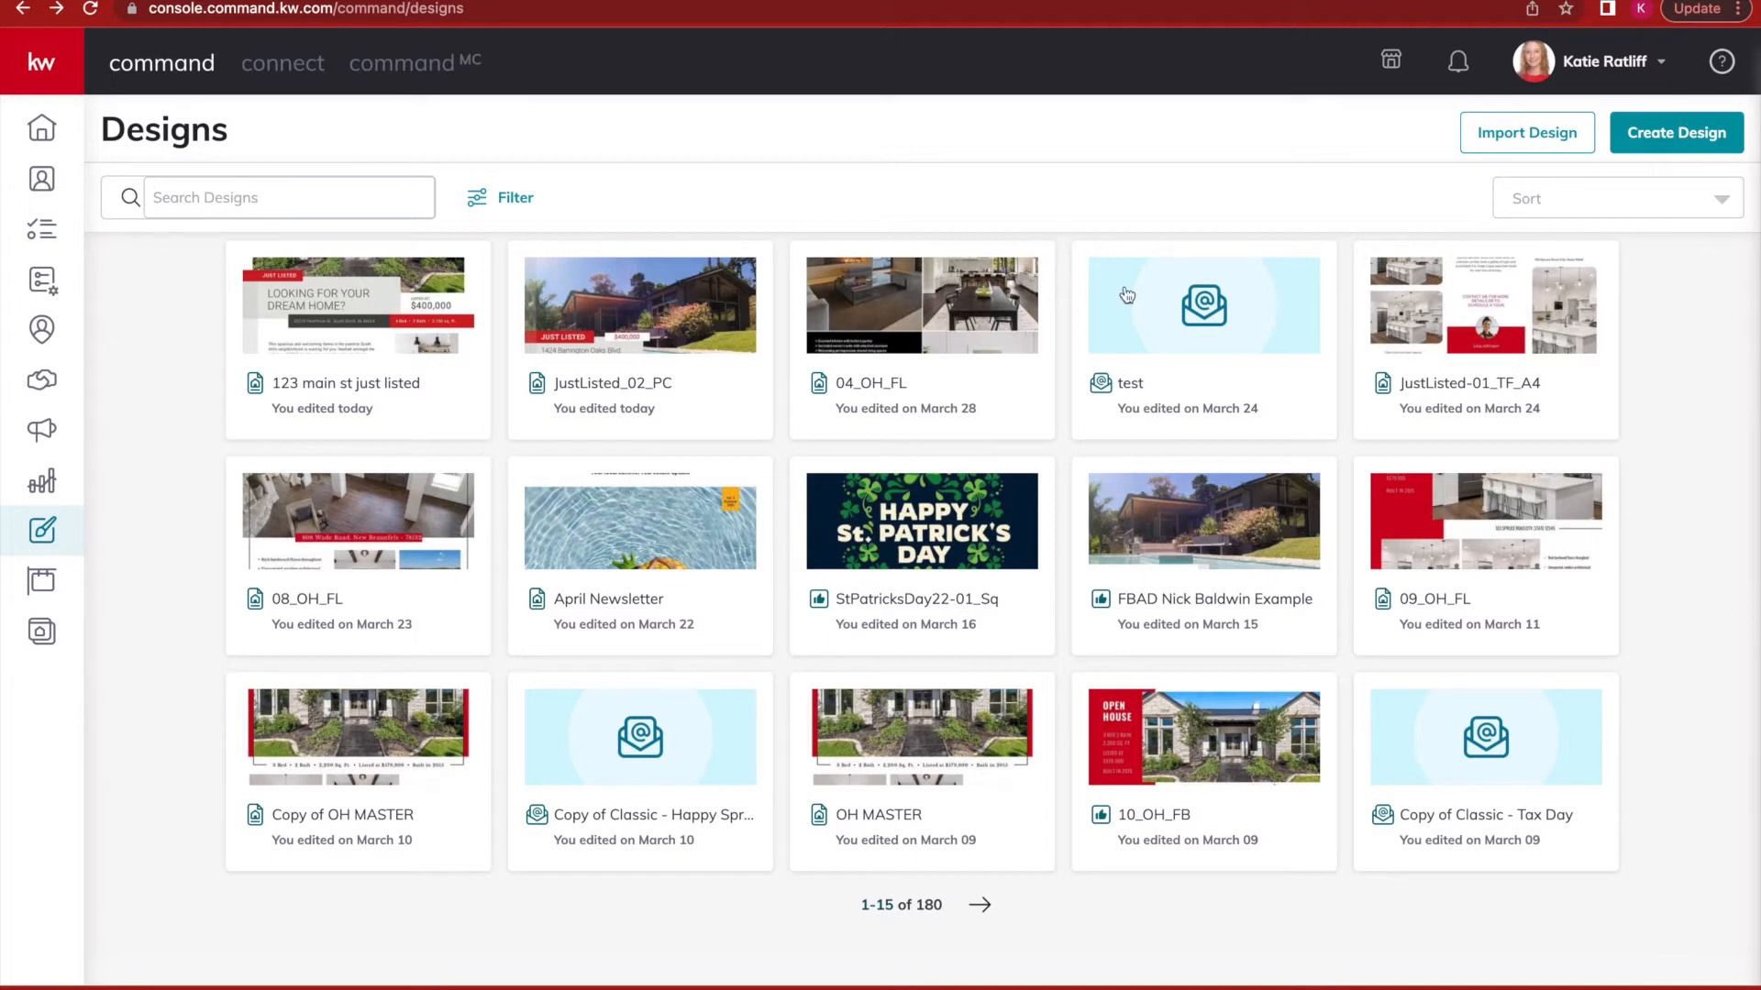
Create a new Email design starting from a blank template.
left_click(1660, 139)
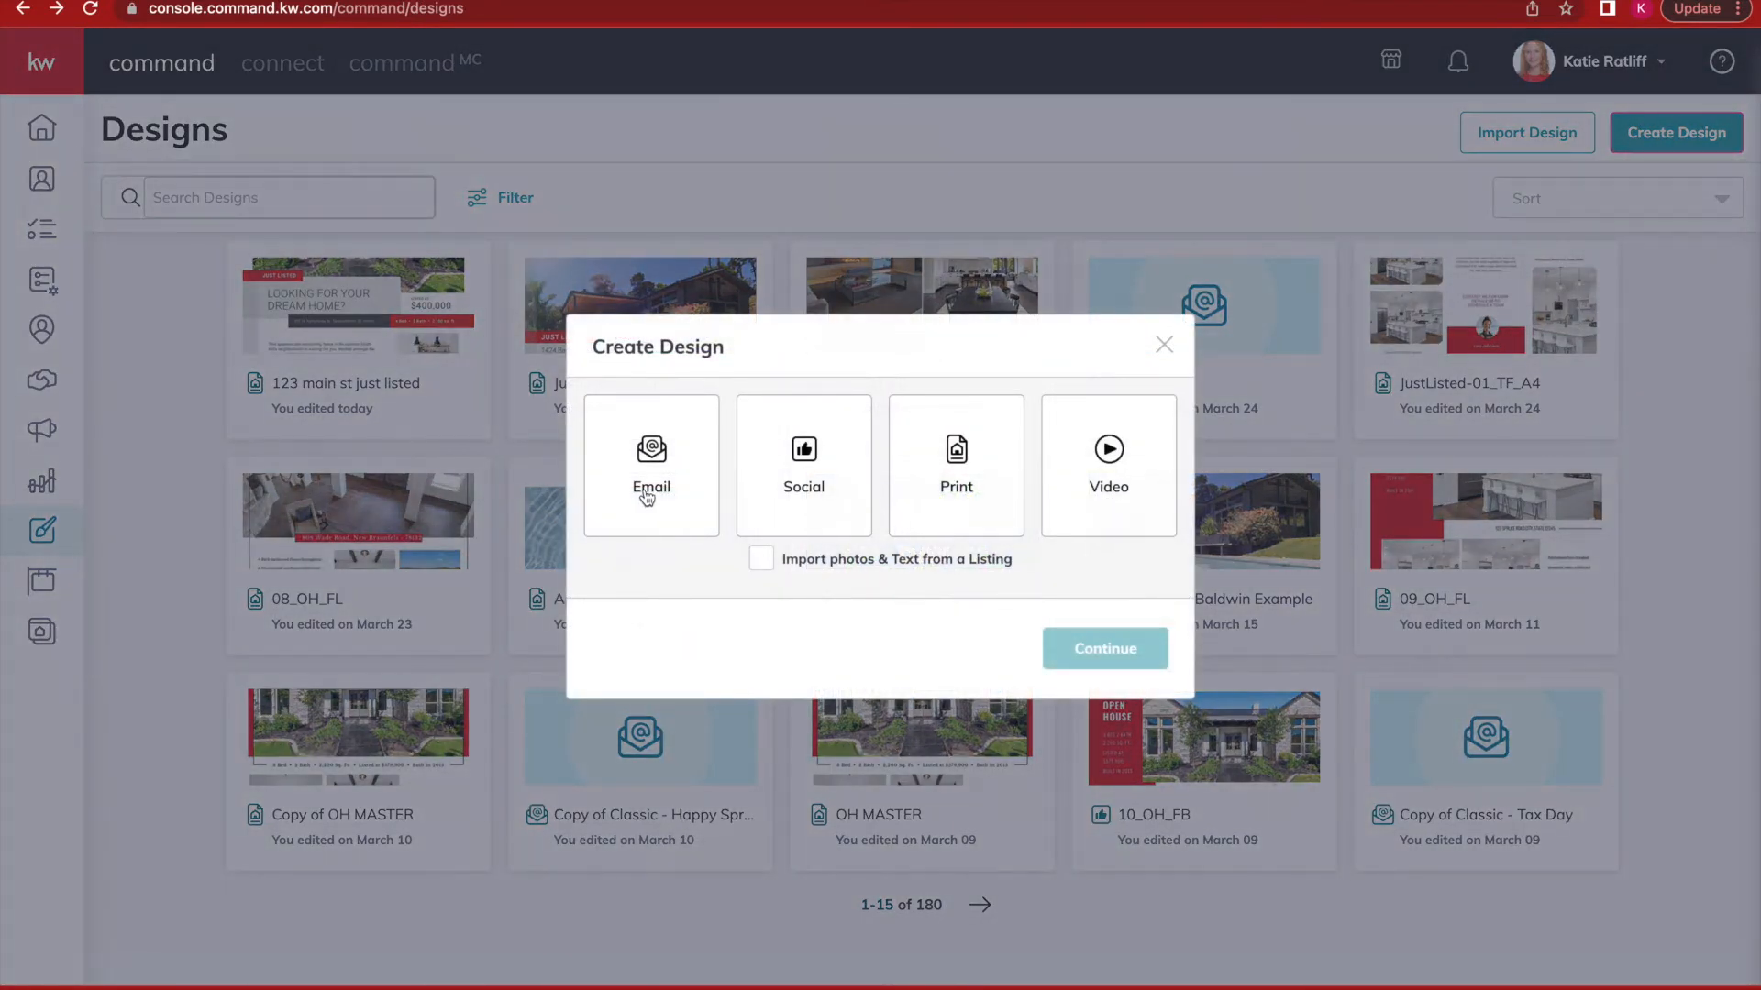
left_click(648, 495)
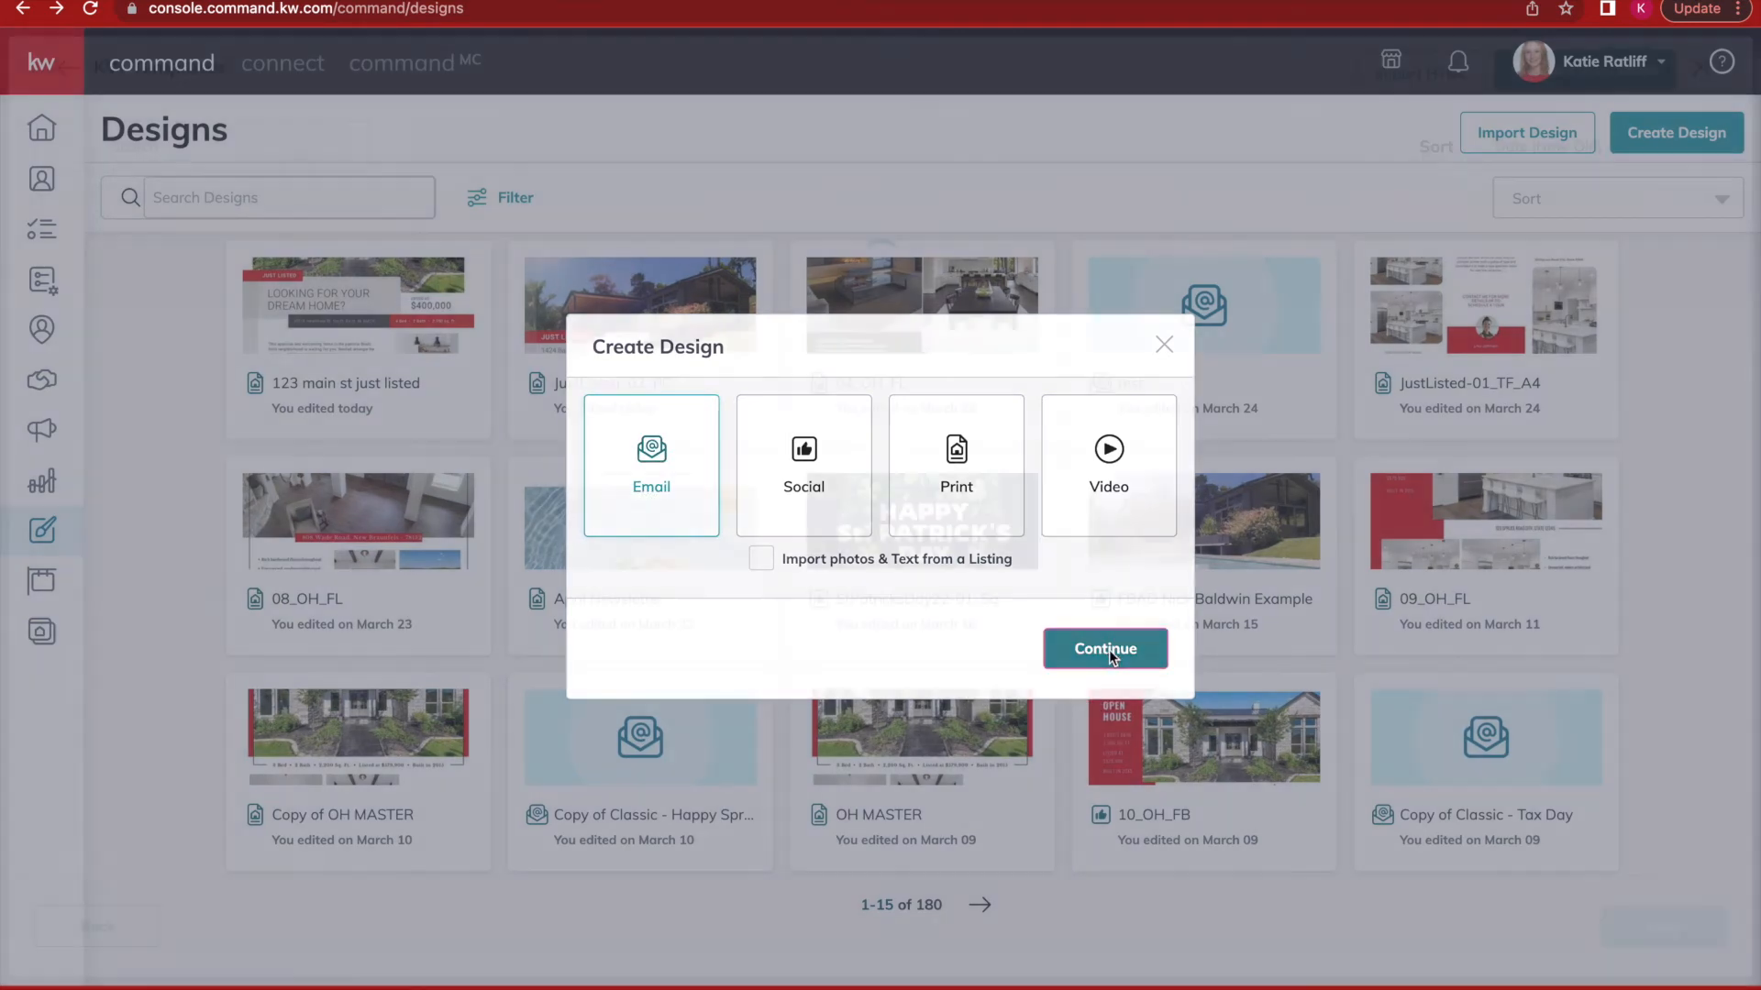
left_click(1108, 651)
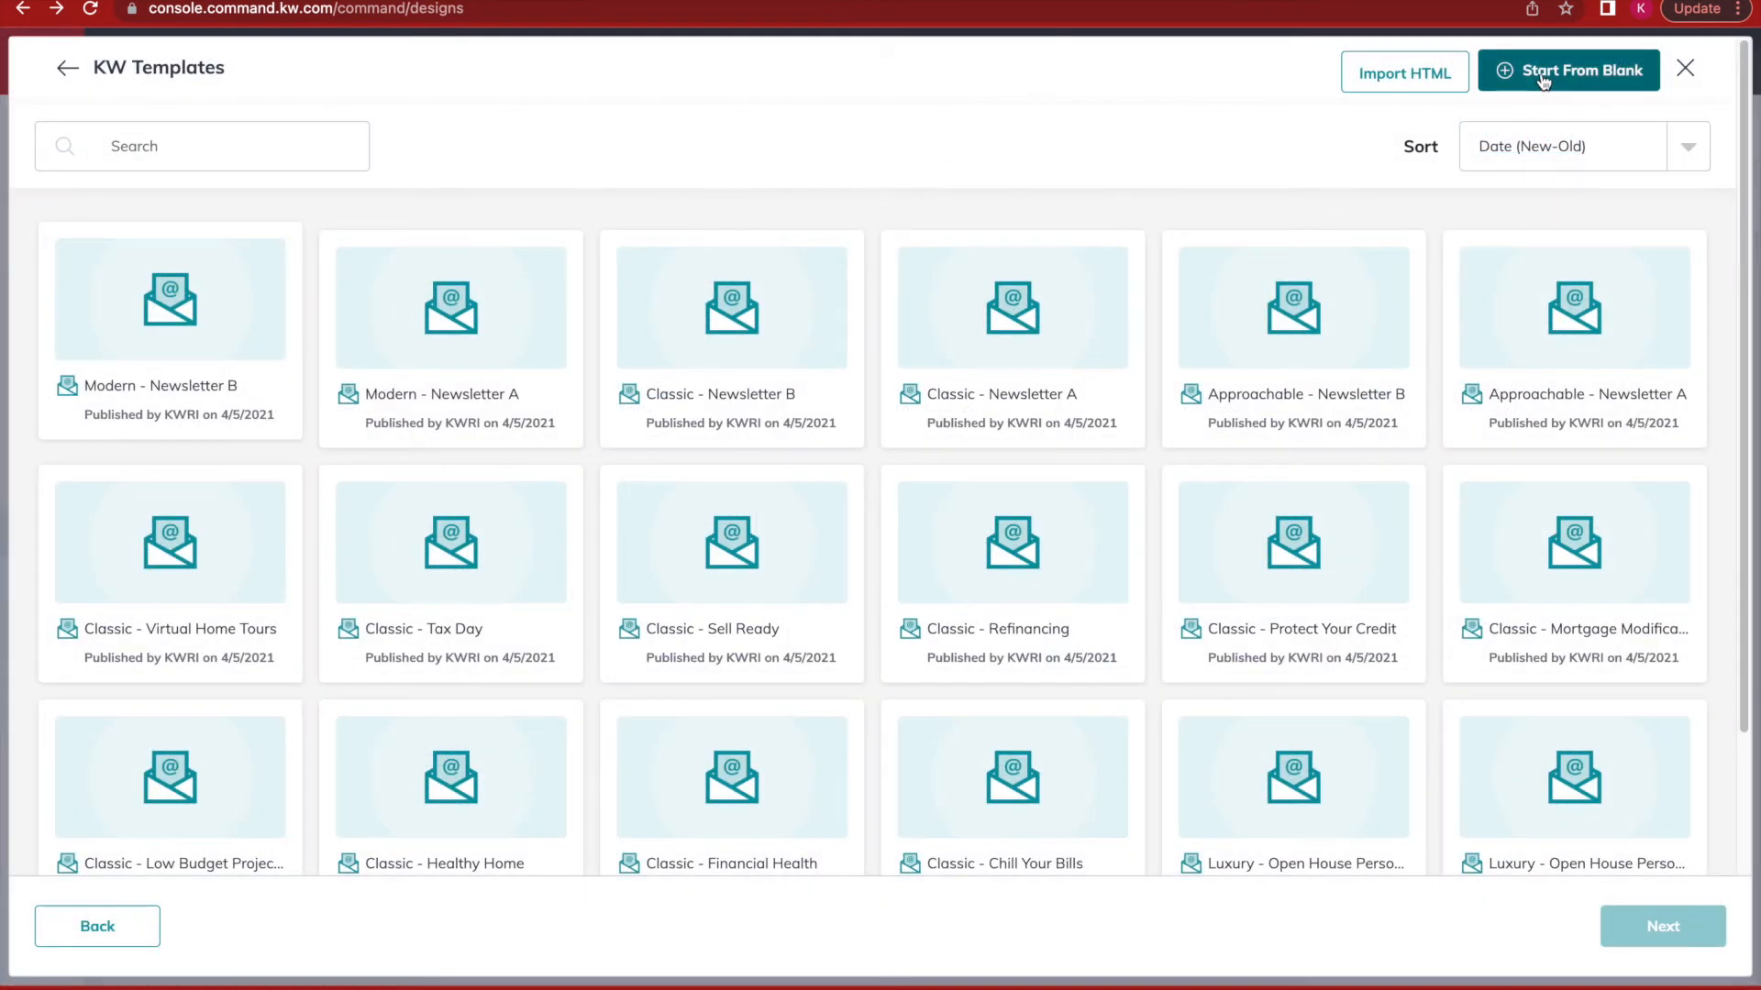
left_click(1544, 81)
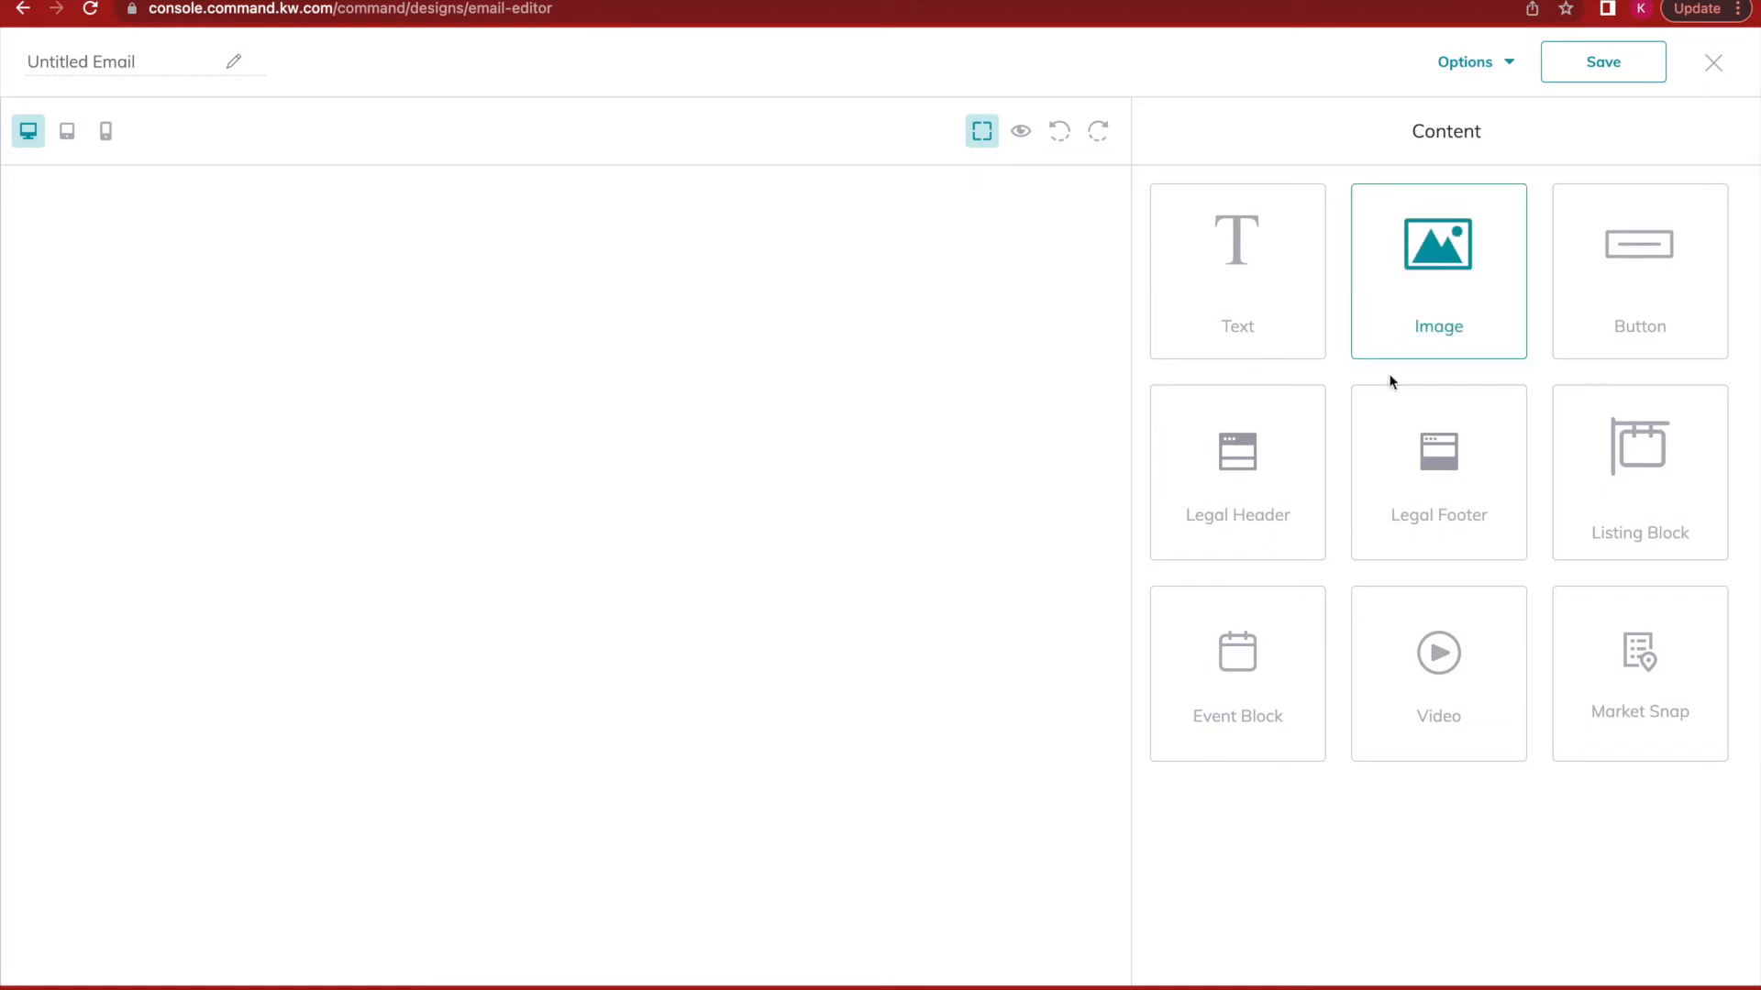
Add a Legal Header with market center logo and agent details, then preview it.
left_click_drag(1265, 515, 751, 433)
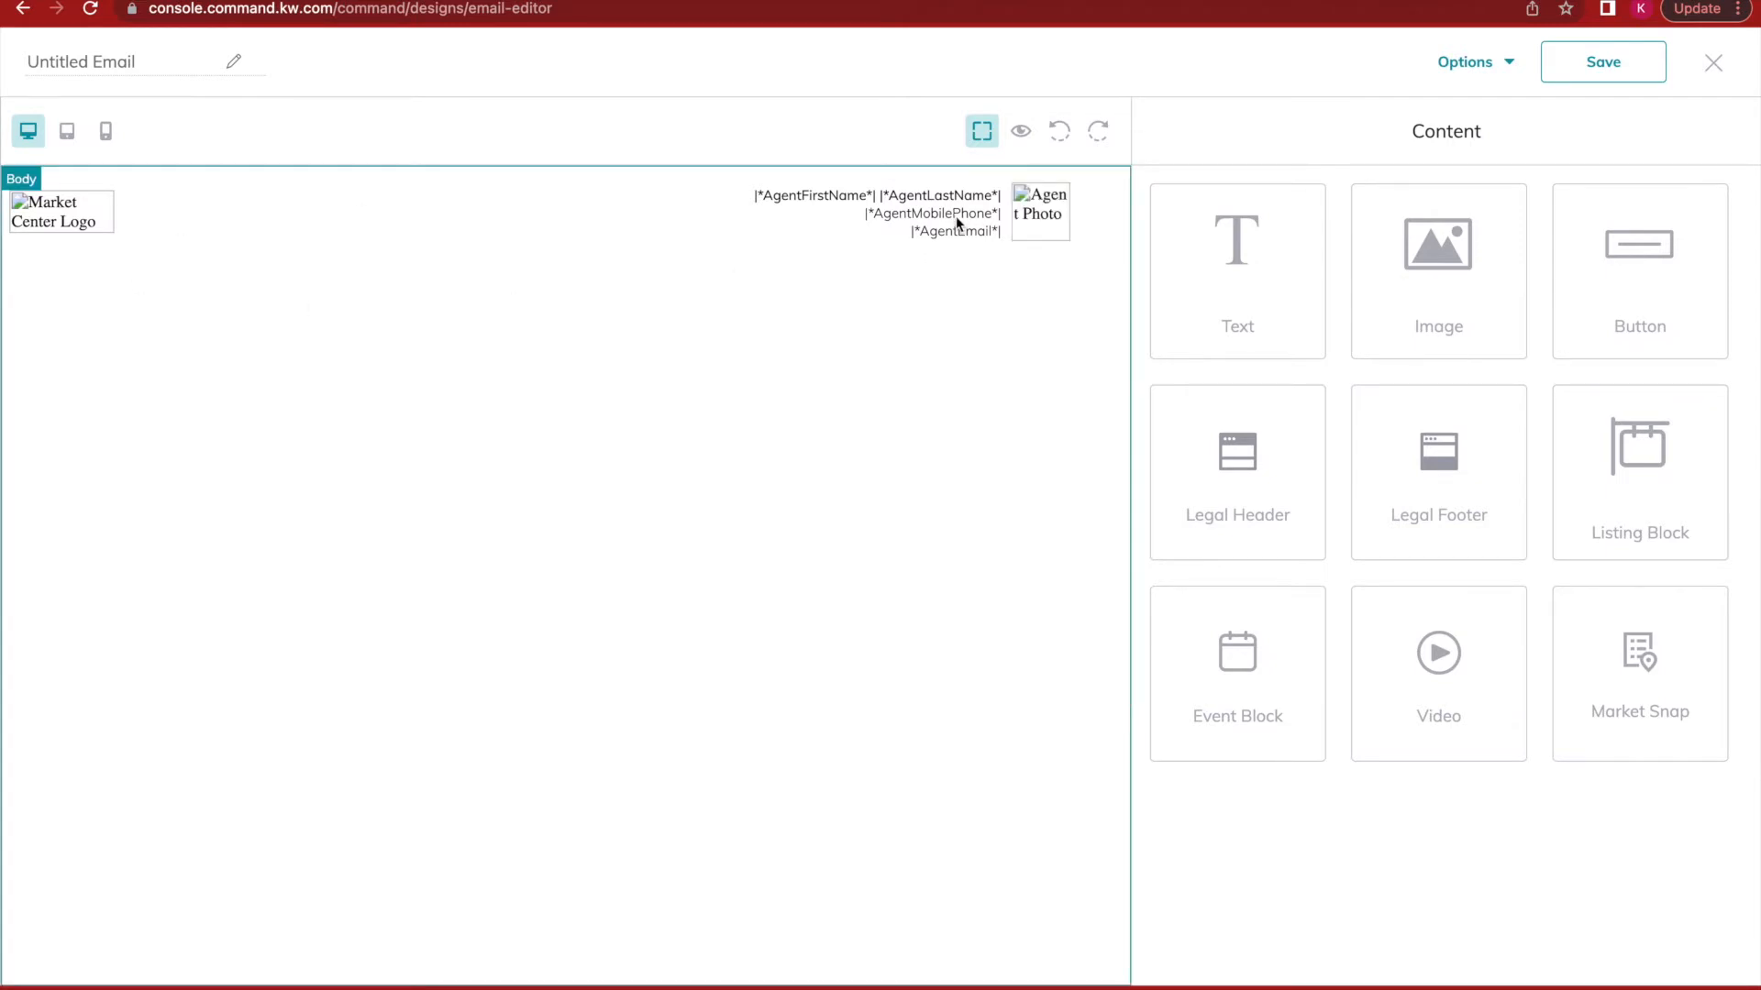
left_click(1020, 136)
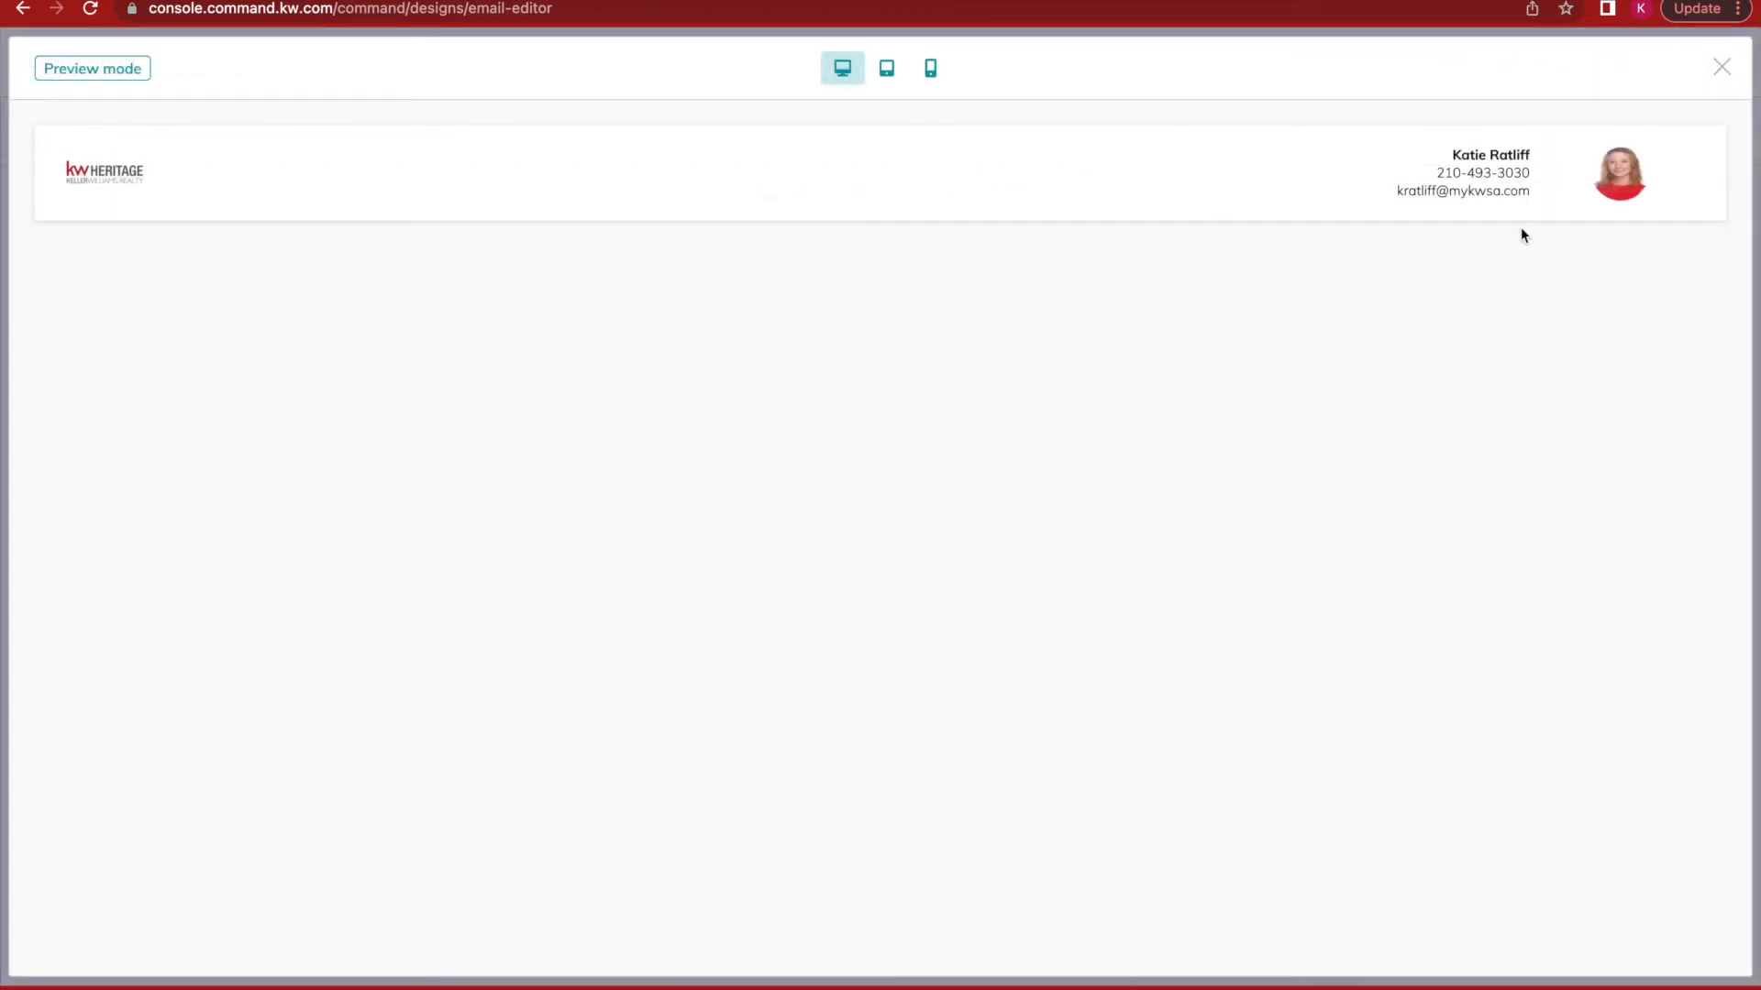
left_click(1722, 69)
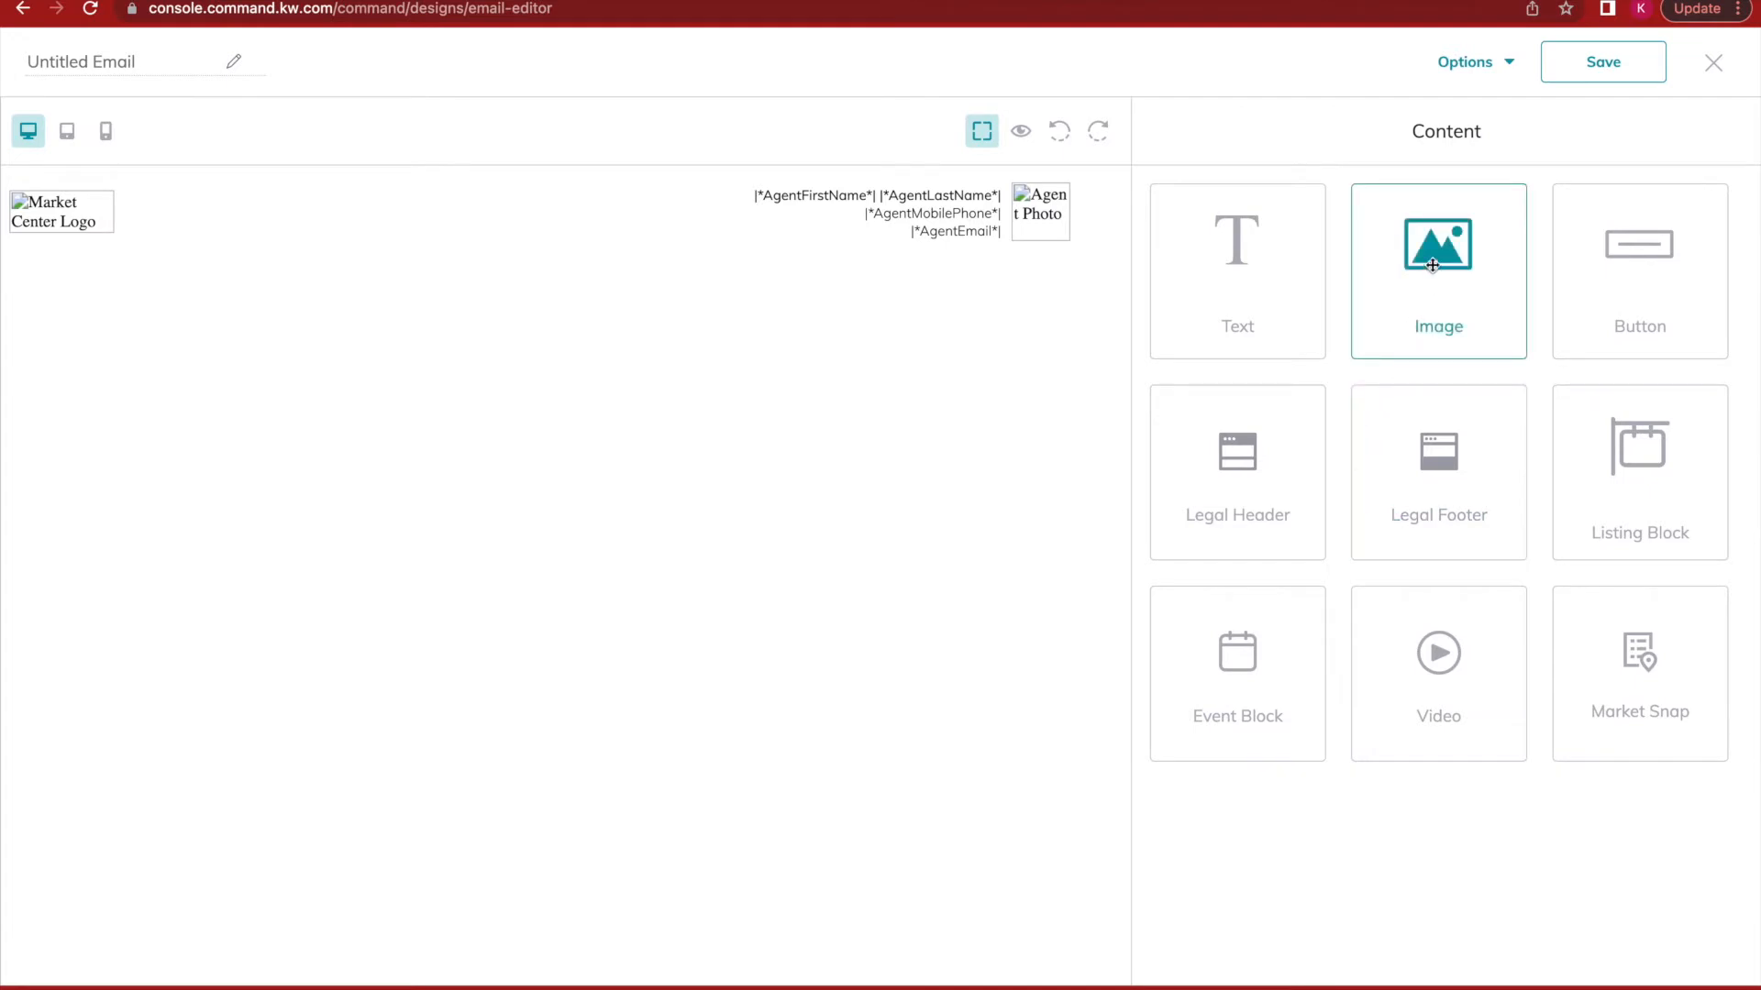
Add an image block below the header and fill it with the uploaded Just Listed flyer PNG.
left_click_drag(1427, 271, 766, 510)
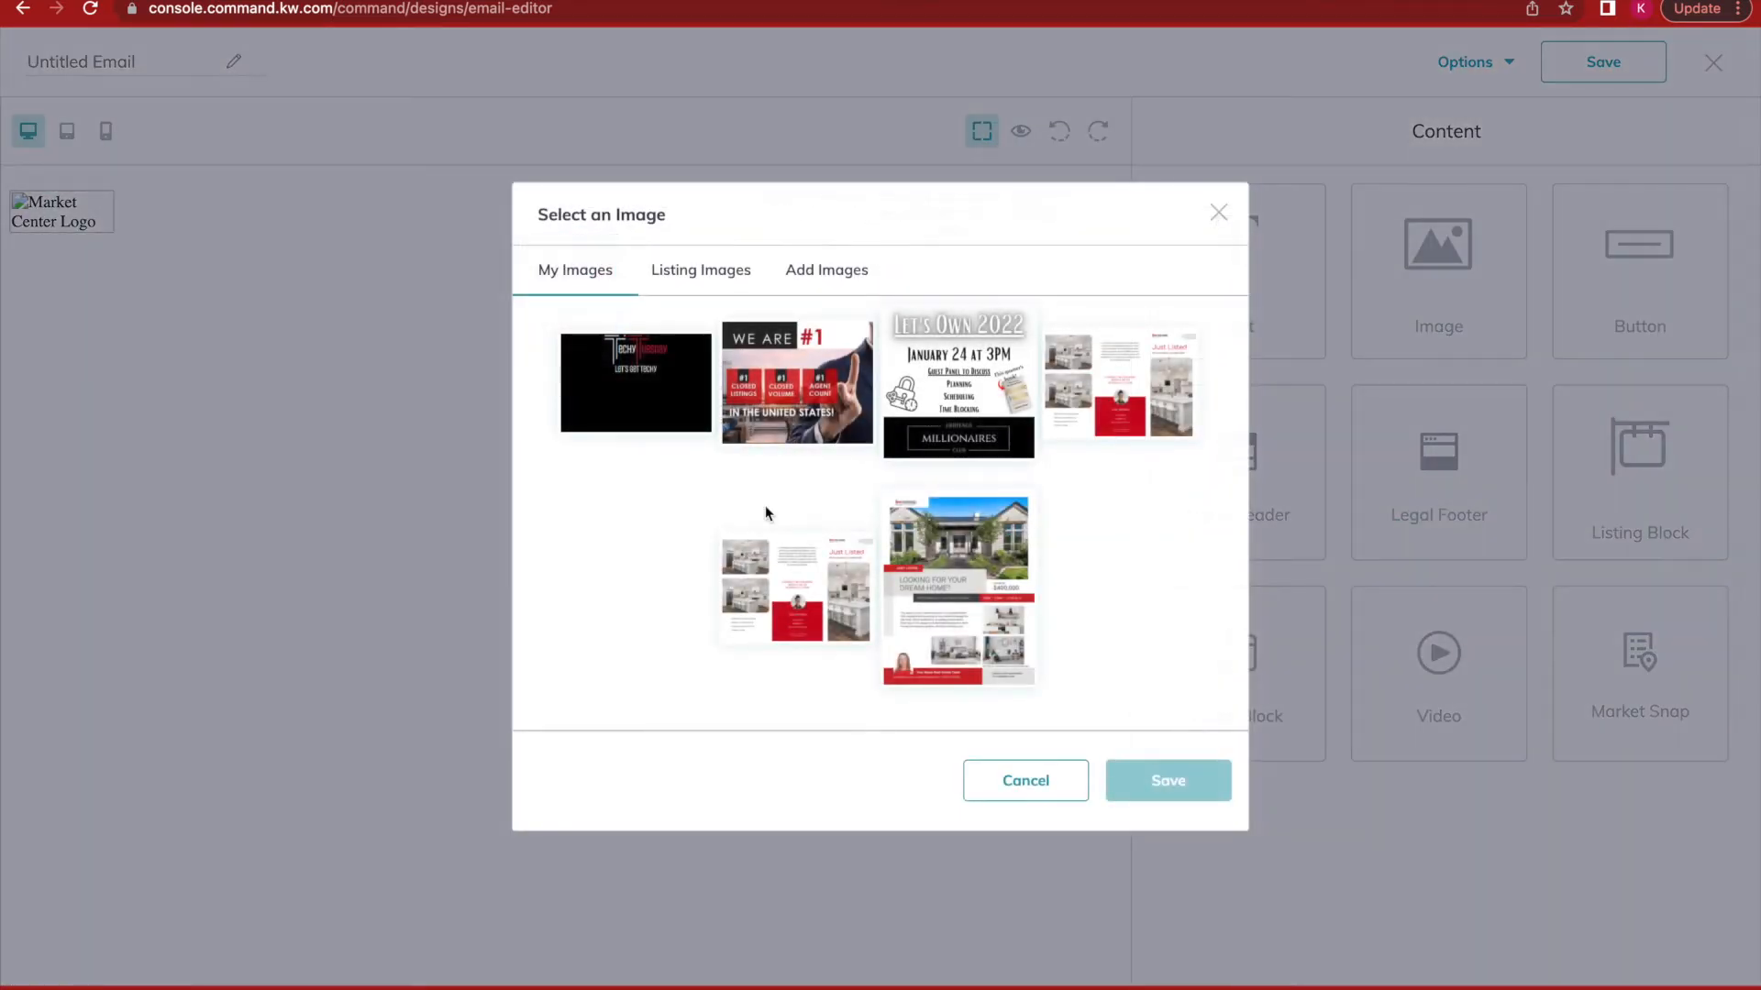
left_click(826, 220)
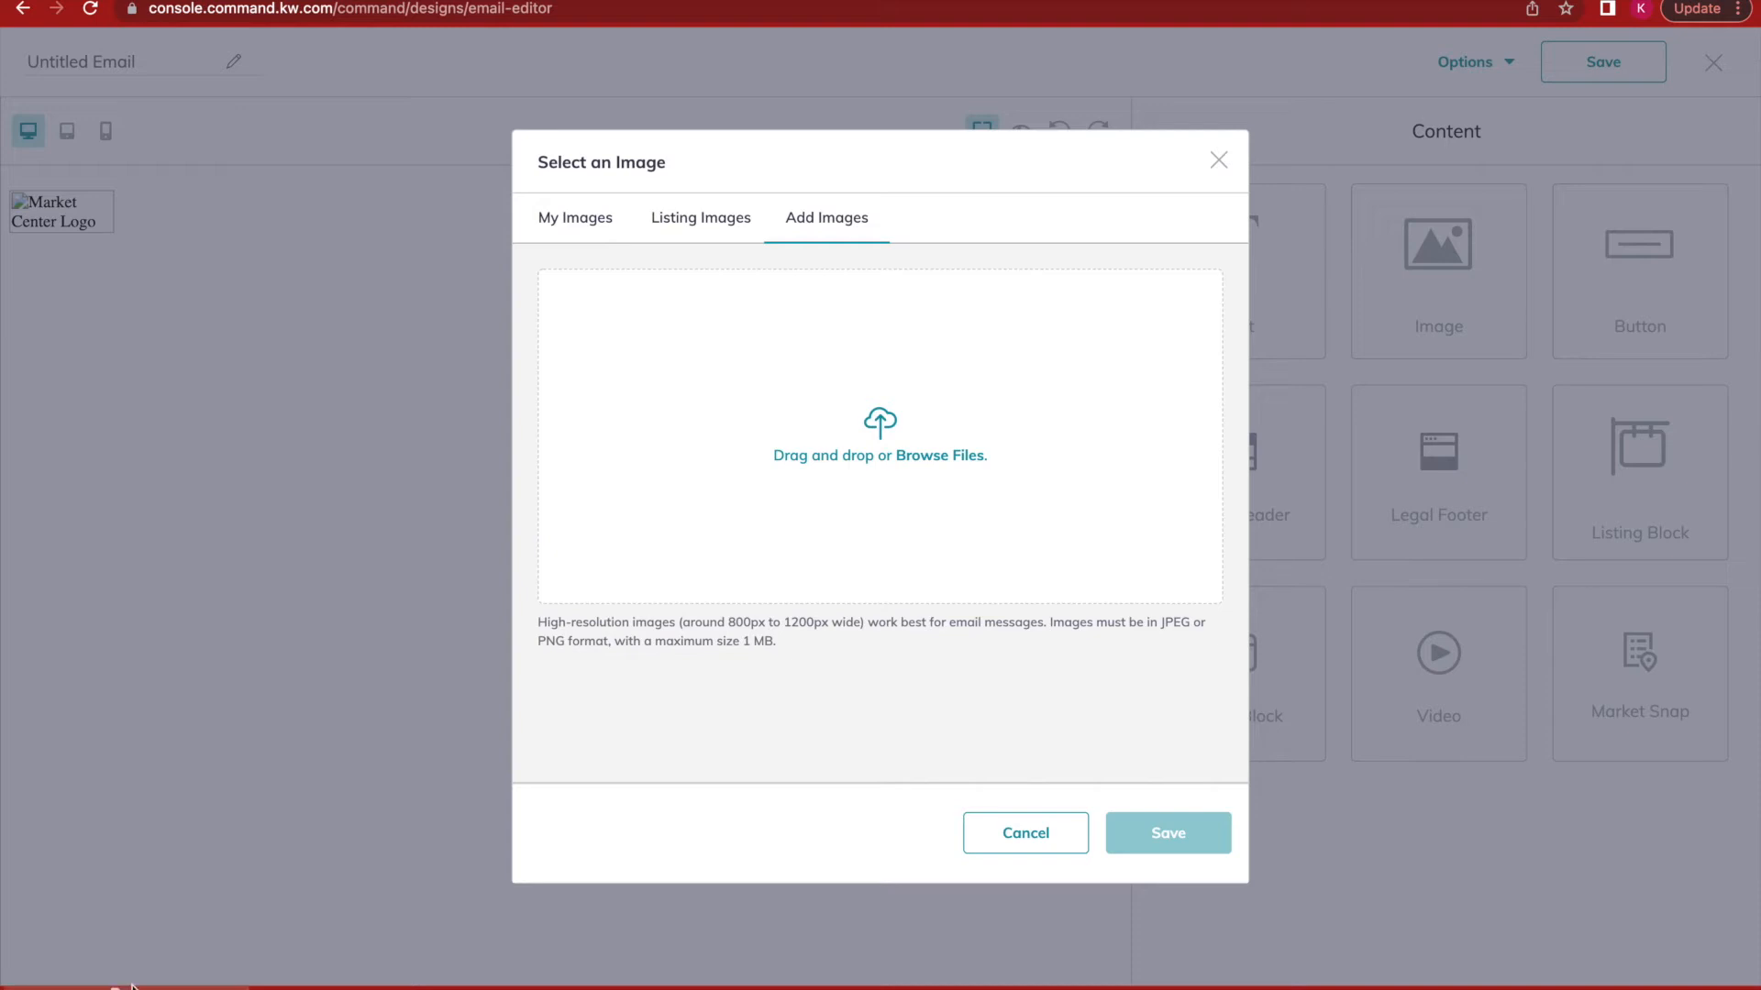
left_click_drag(660, 551, 794, 429)
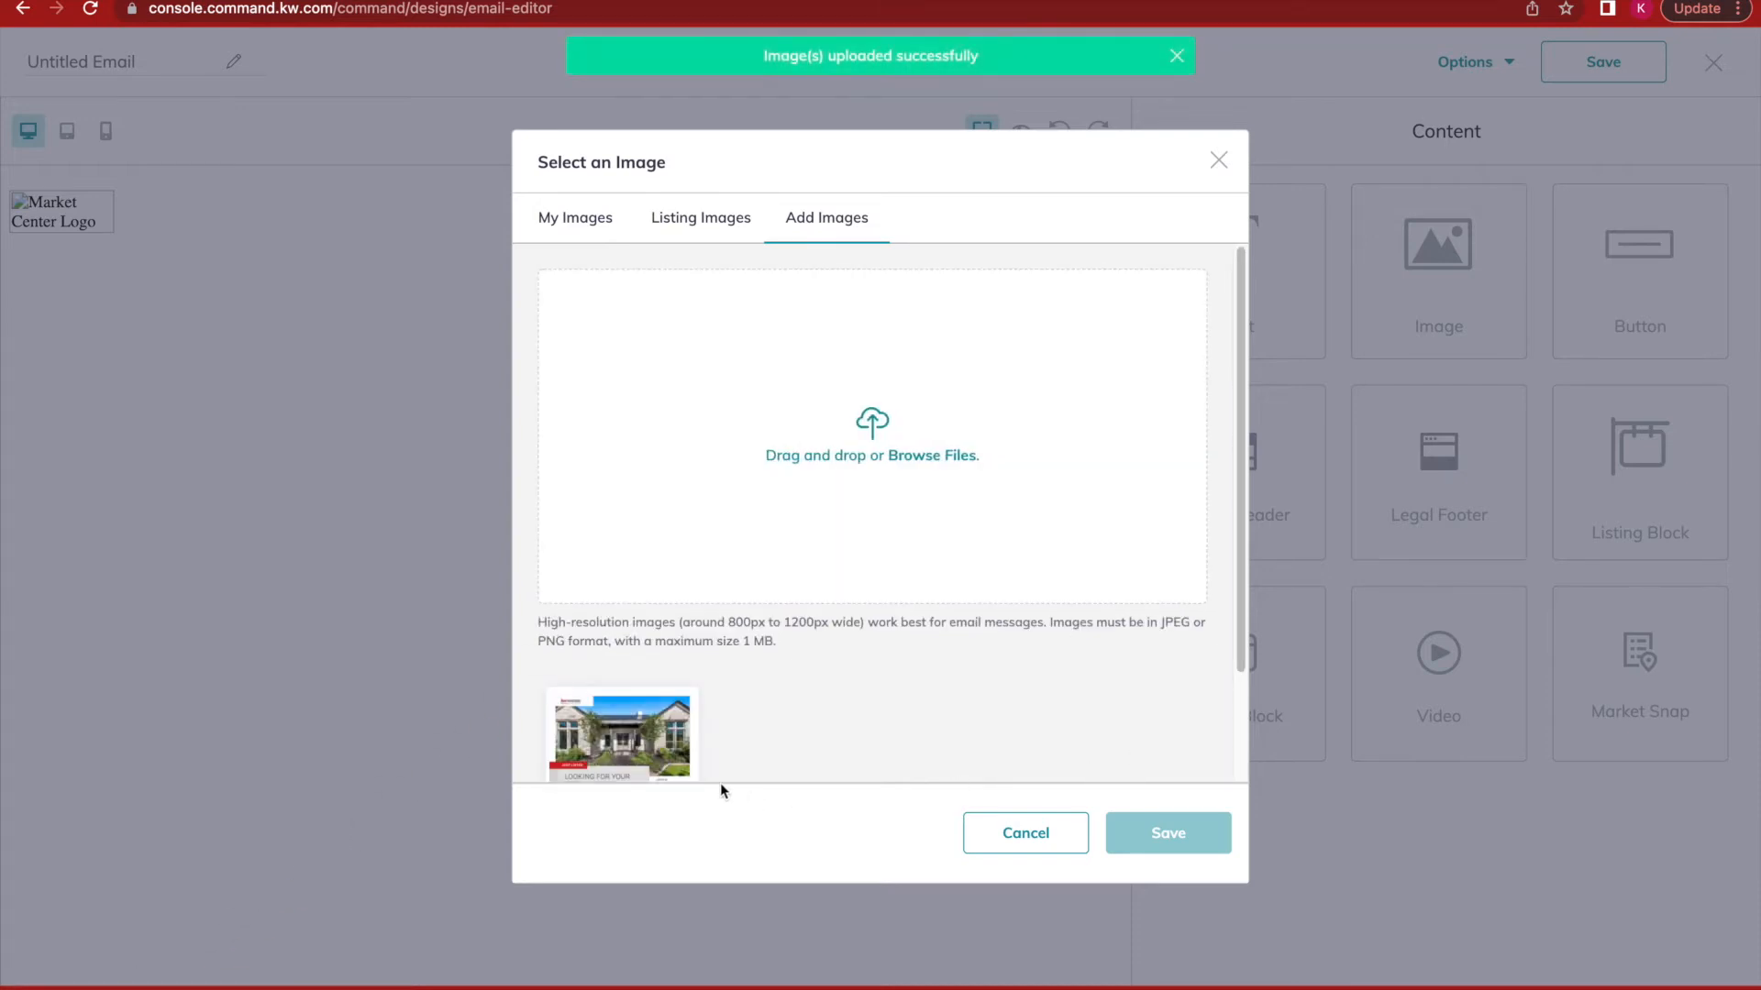
left_click(633, 736)
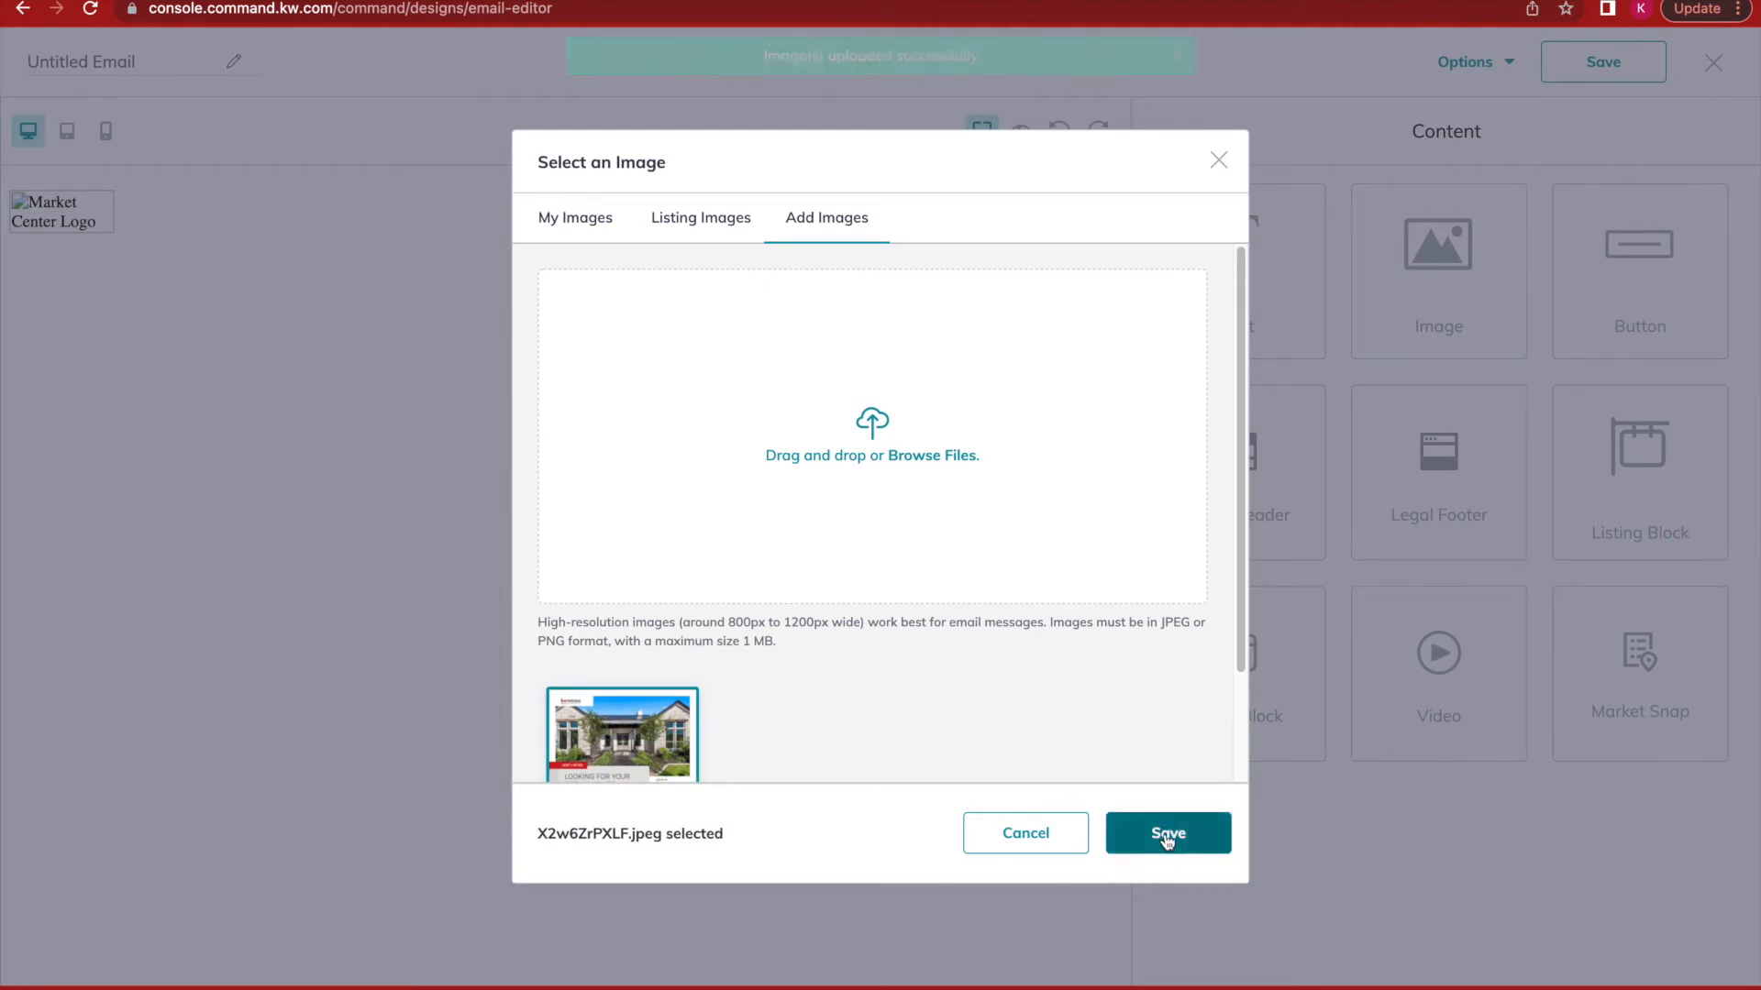
left_click(1159, 819)
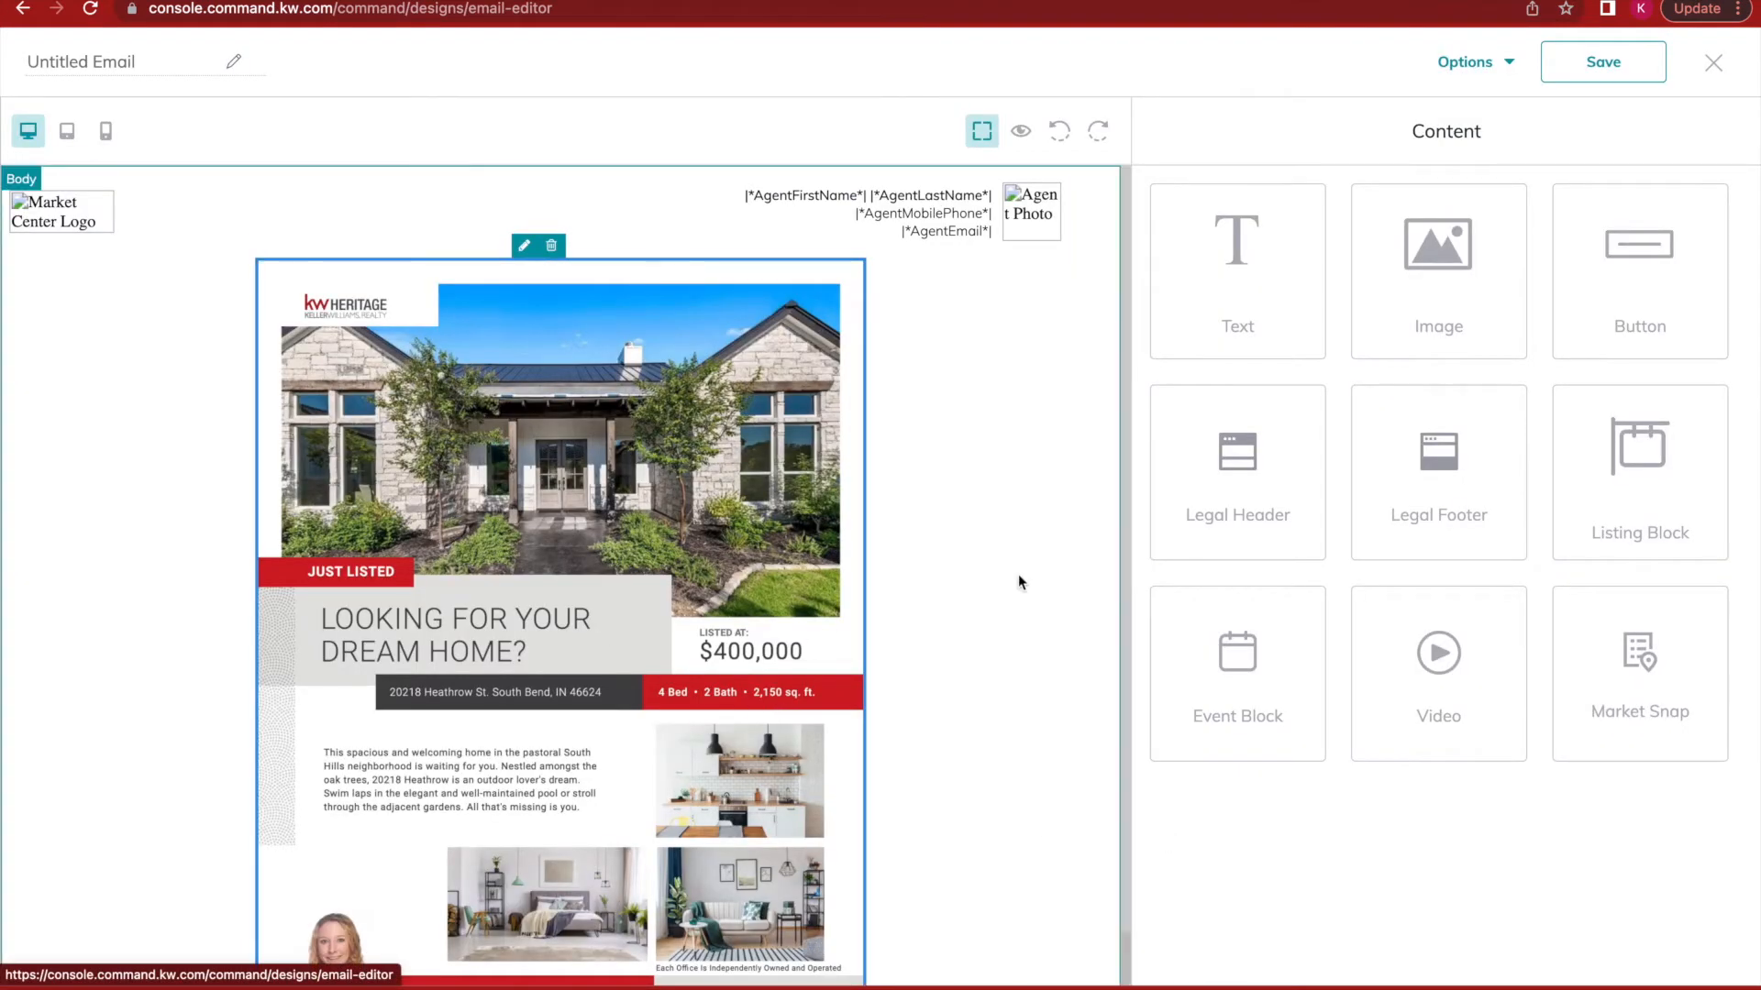
left_click(998, 563)
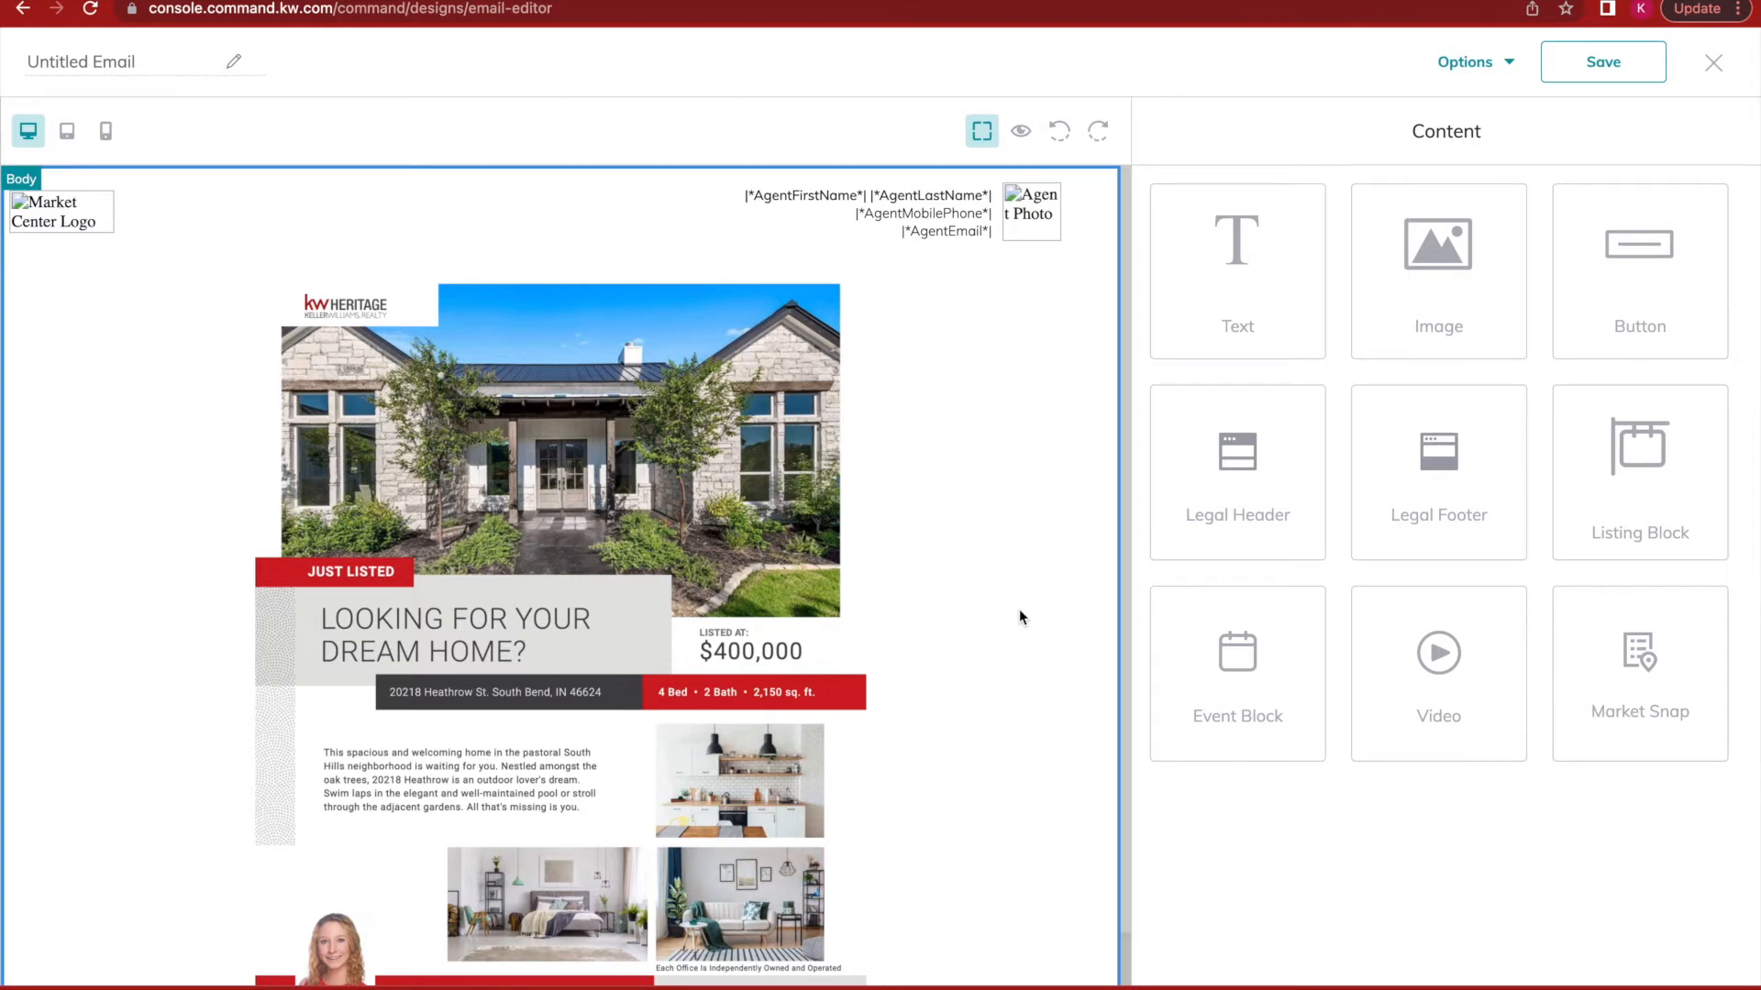
Add a Legal Footer under the flyer and preview the complete email.
scroll(1020, 608, "down", 1)
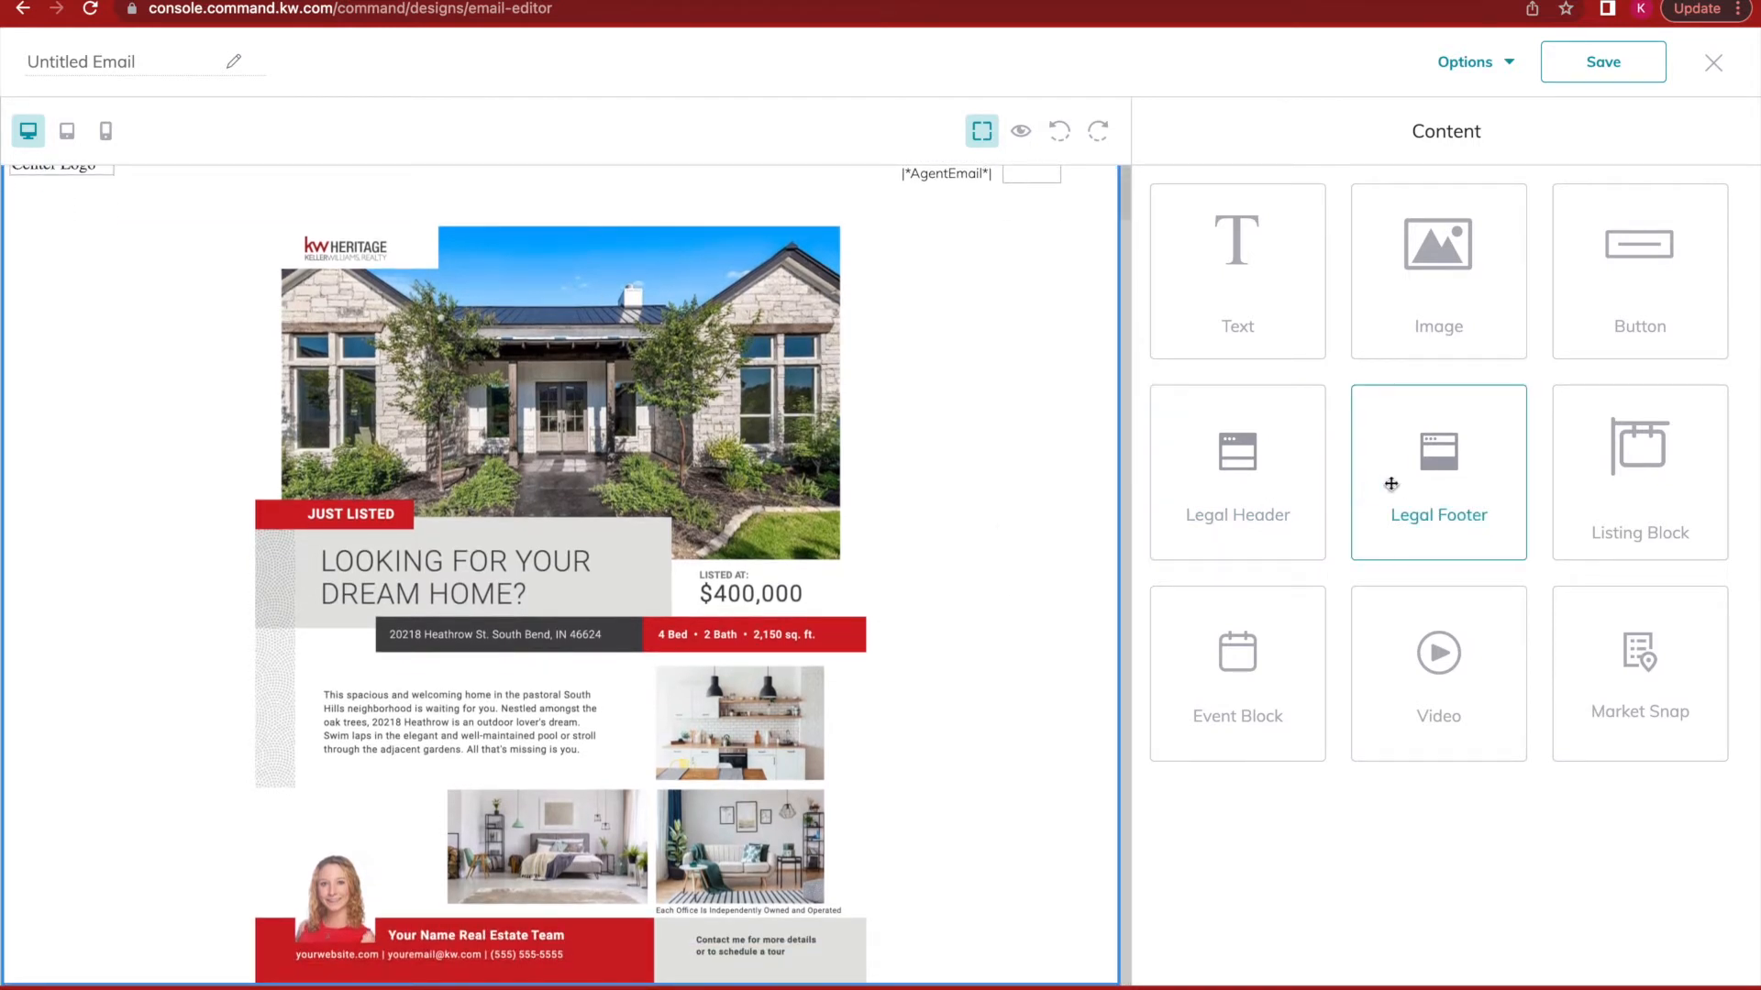
left_click_drag(1395, 481, 917, 914)
scroll(964, 677, "down", 5)
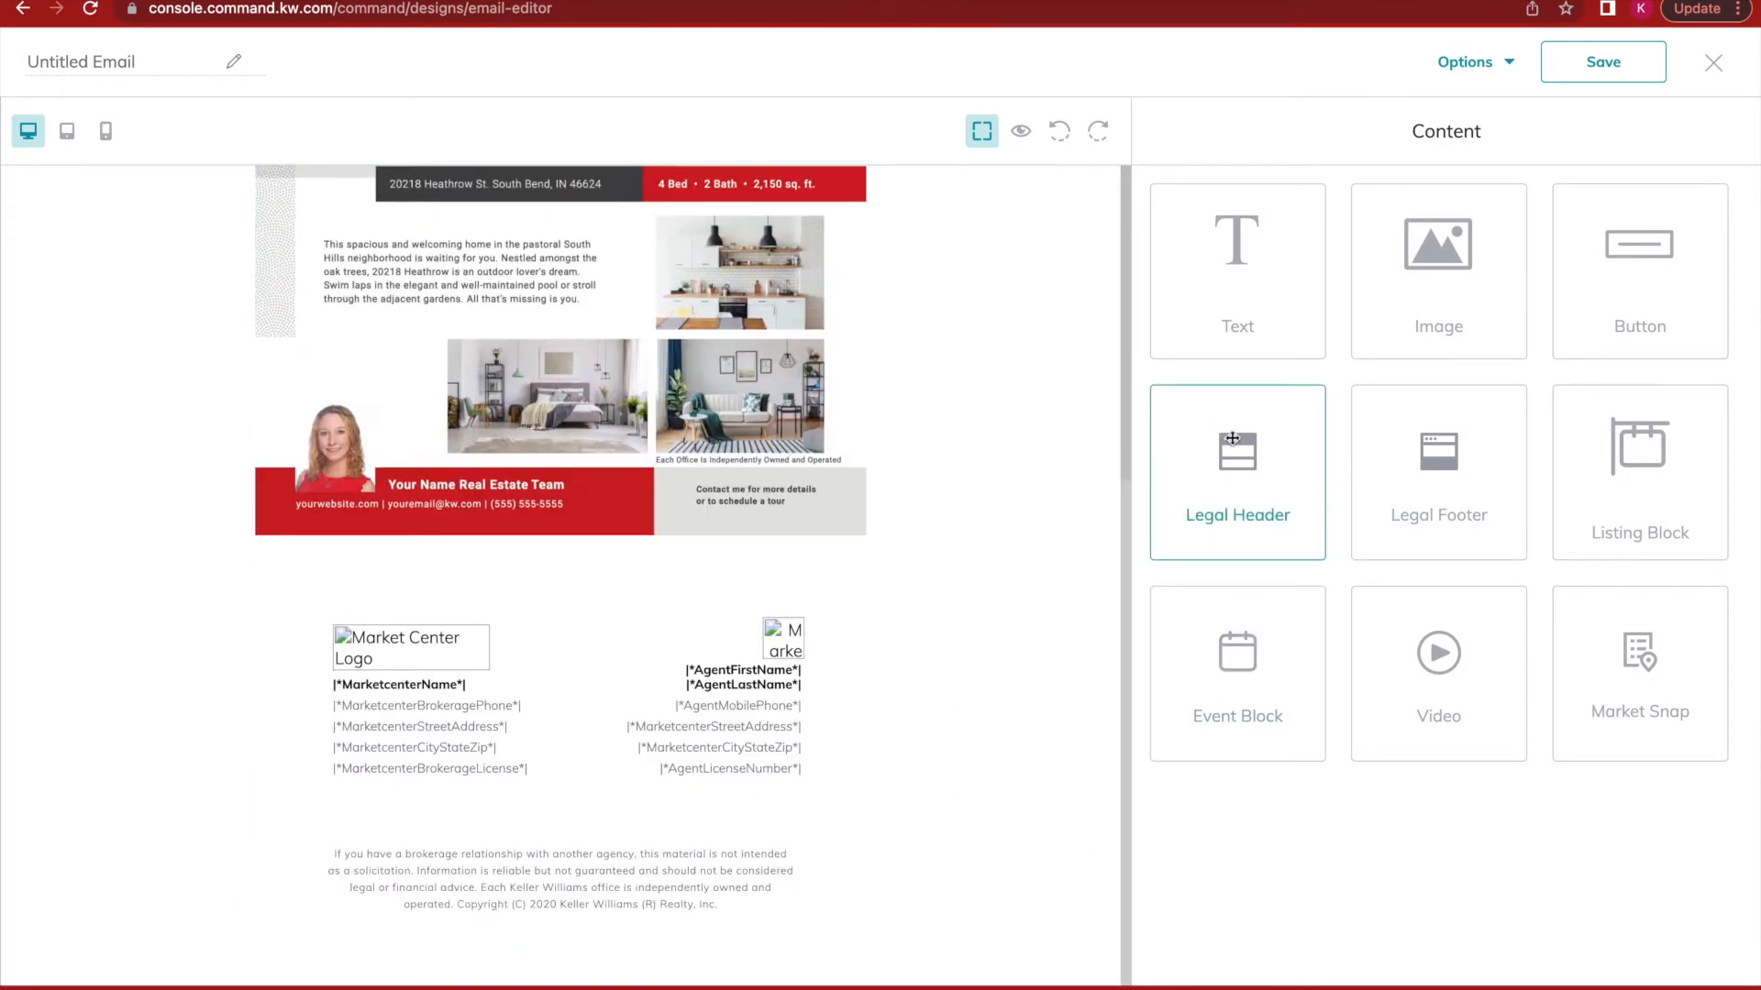
scroll(1020, 365, "up", 6)
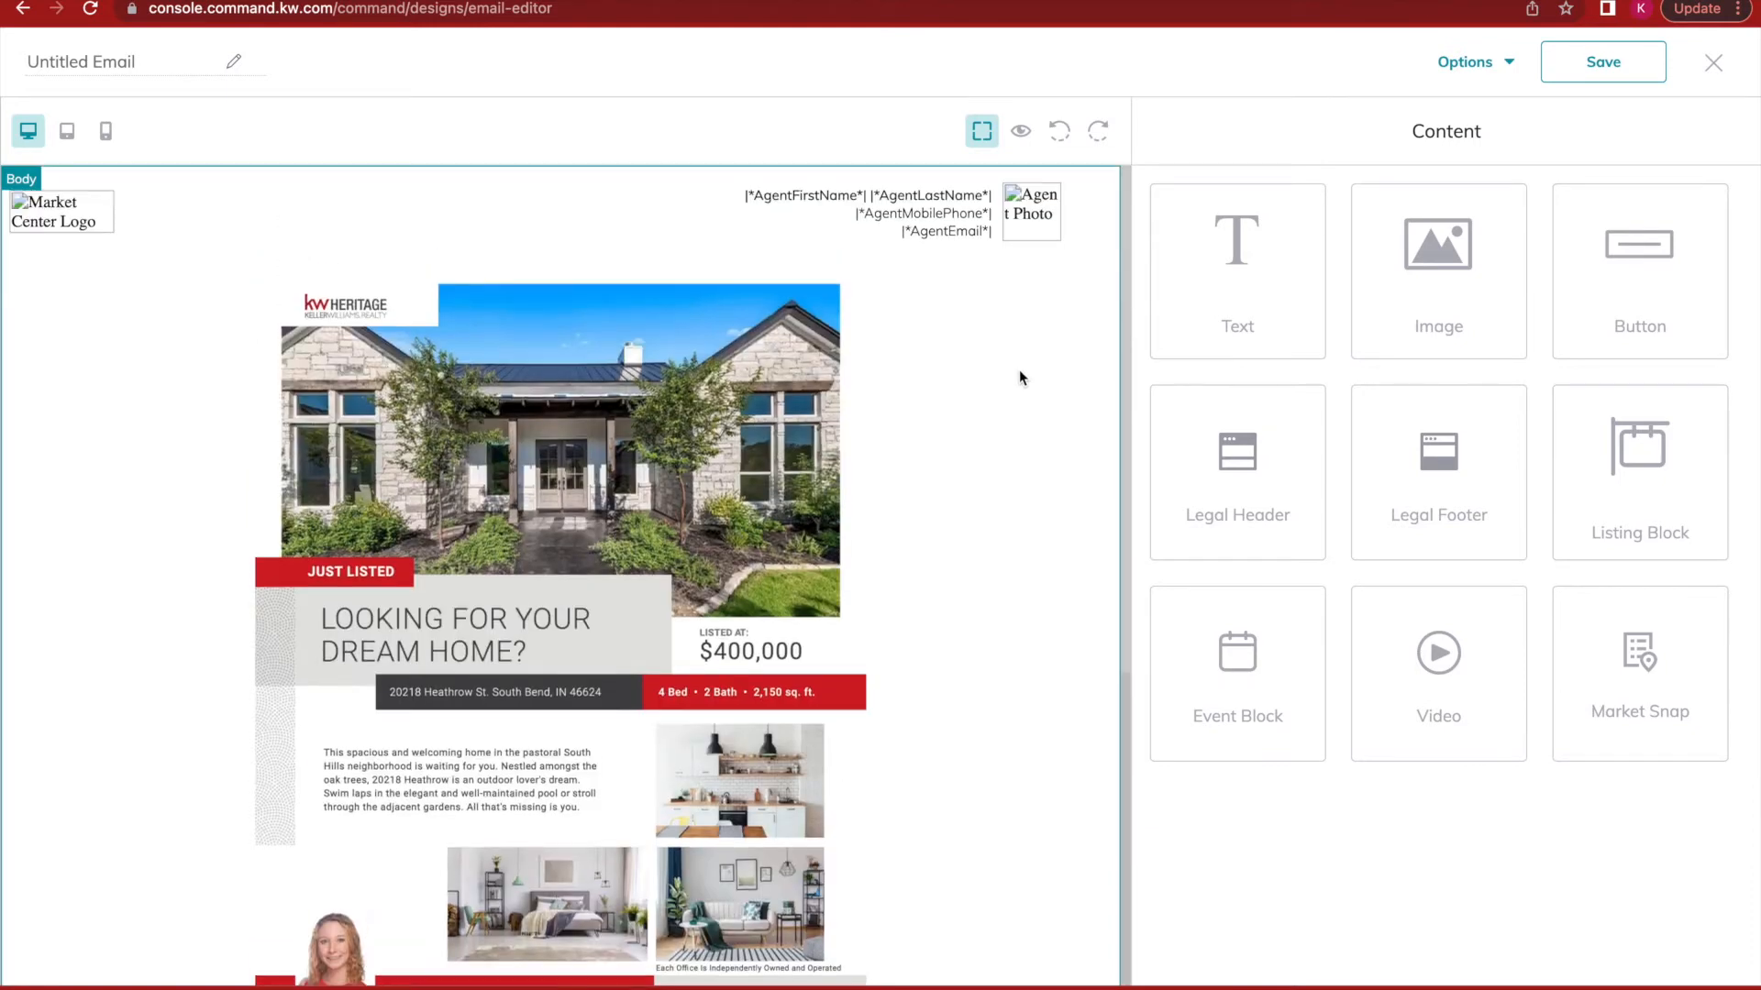
left_click(1021, 131)
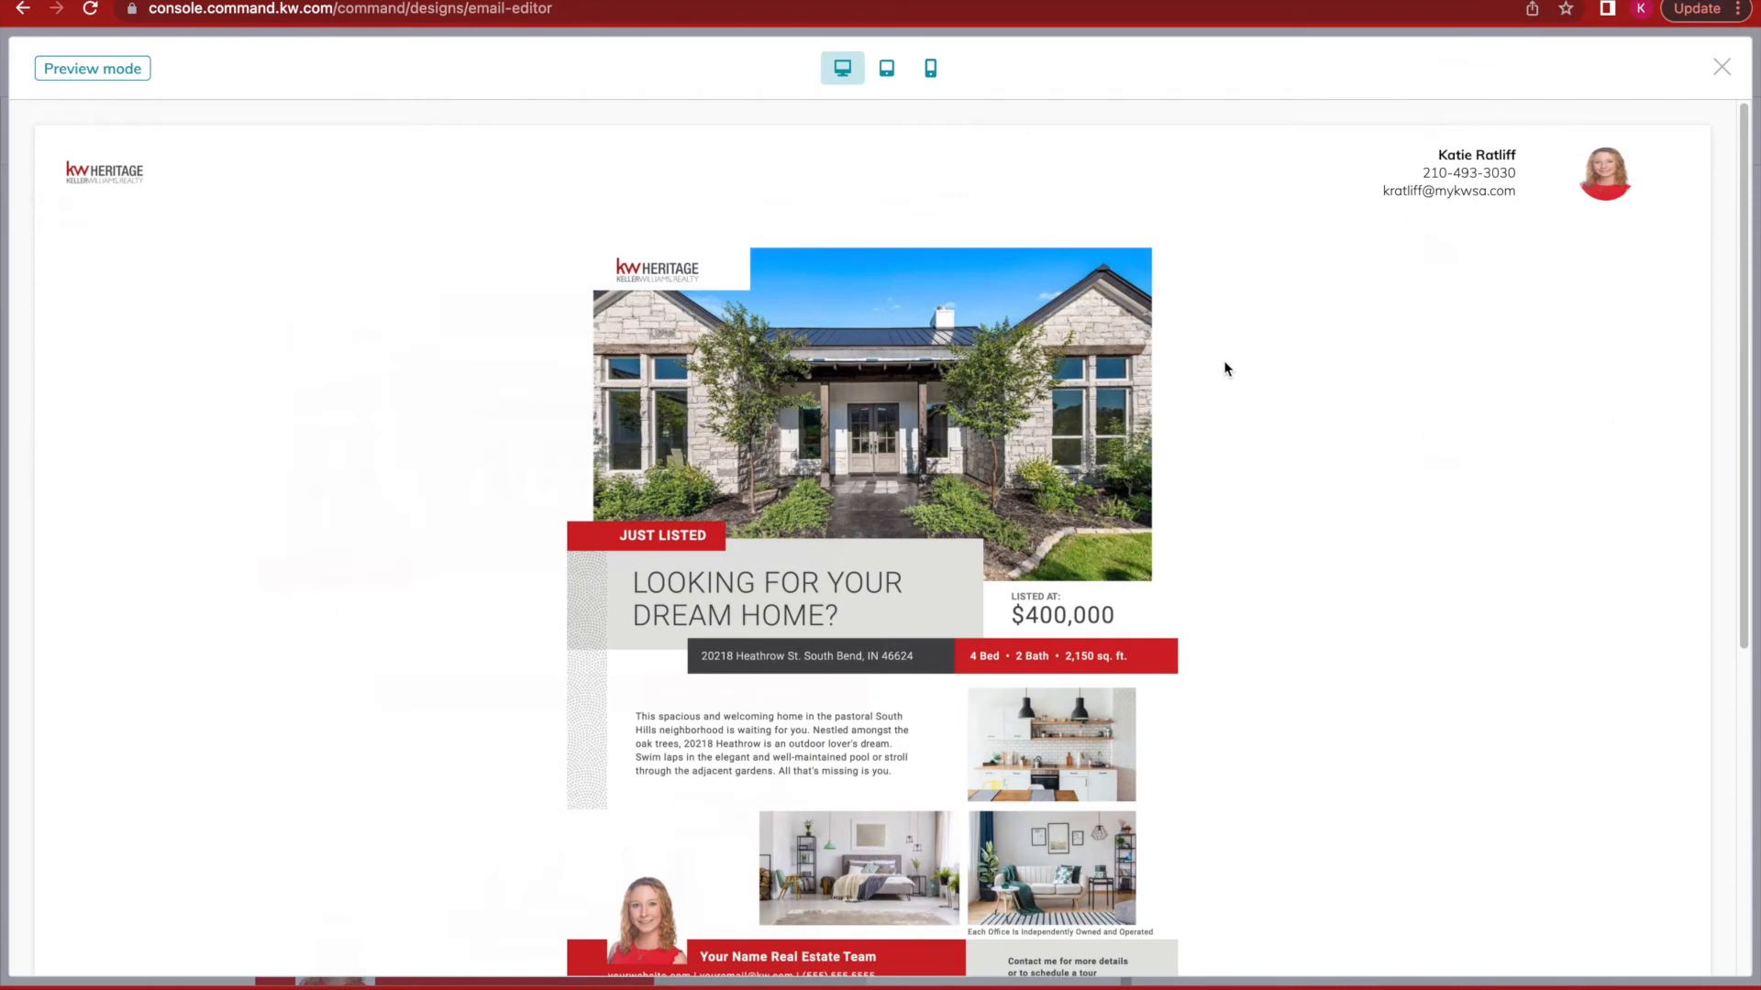
scroll(1225, 369, "down", 3)
scroll(1225, 369, "down", 3)
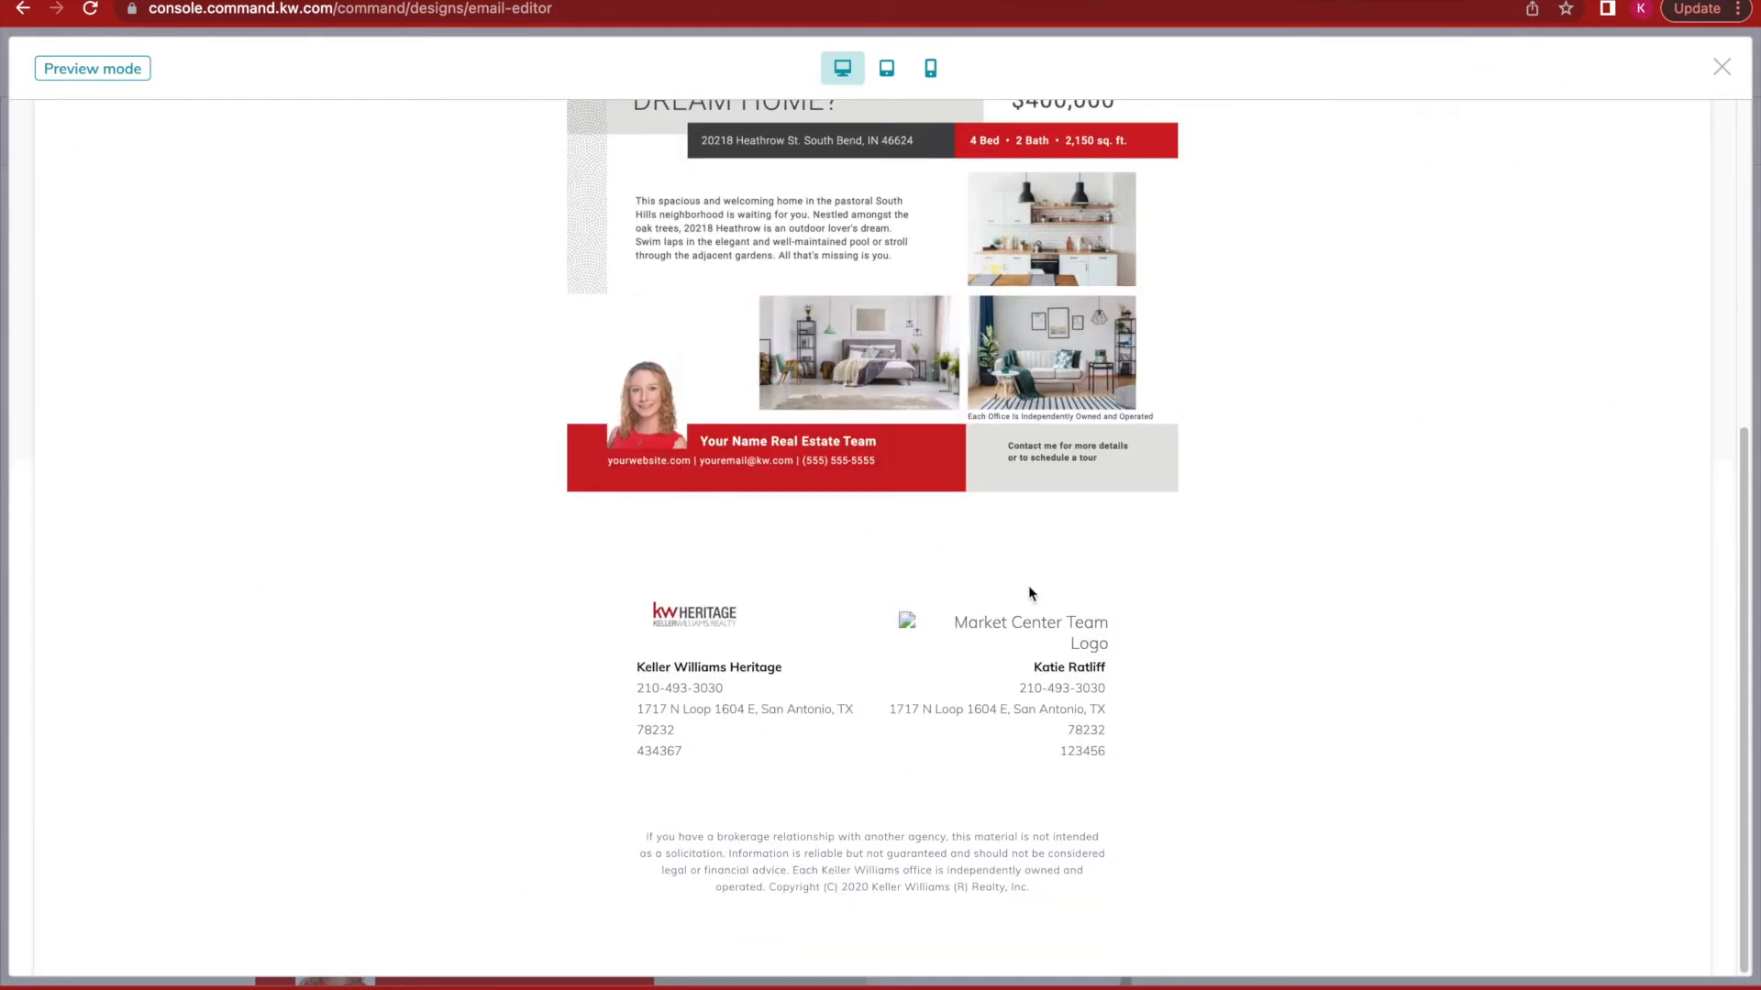
left_click(1721, 68)
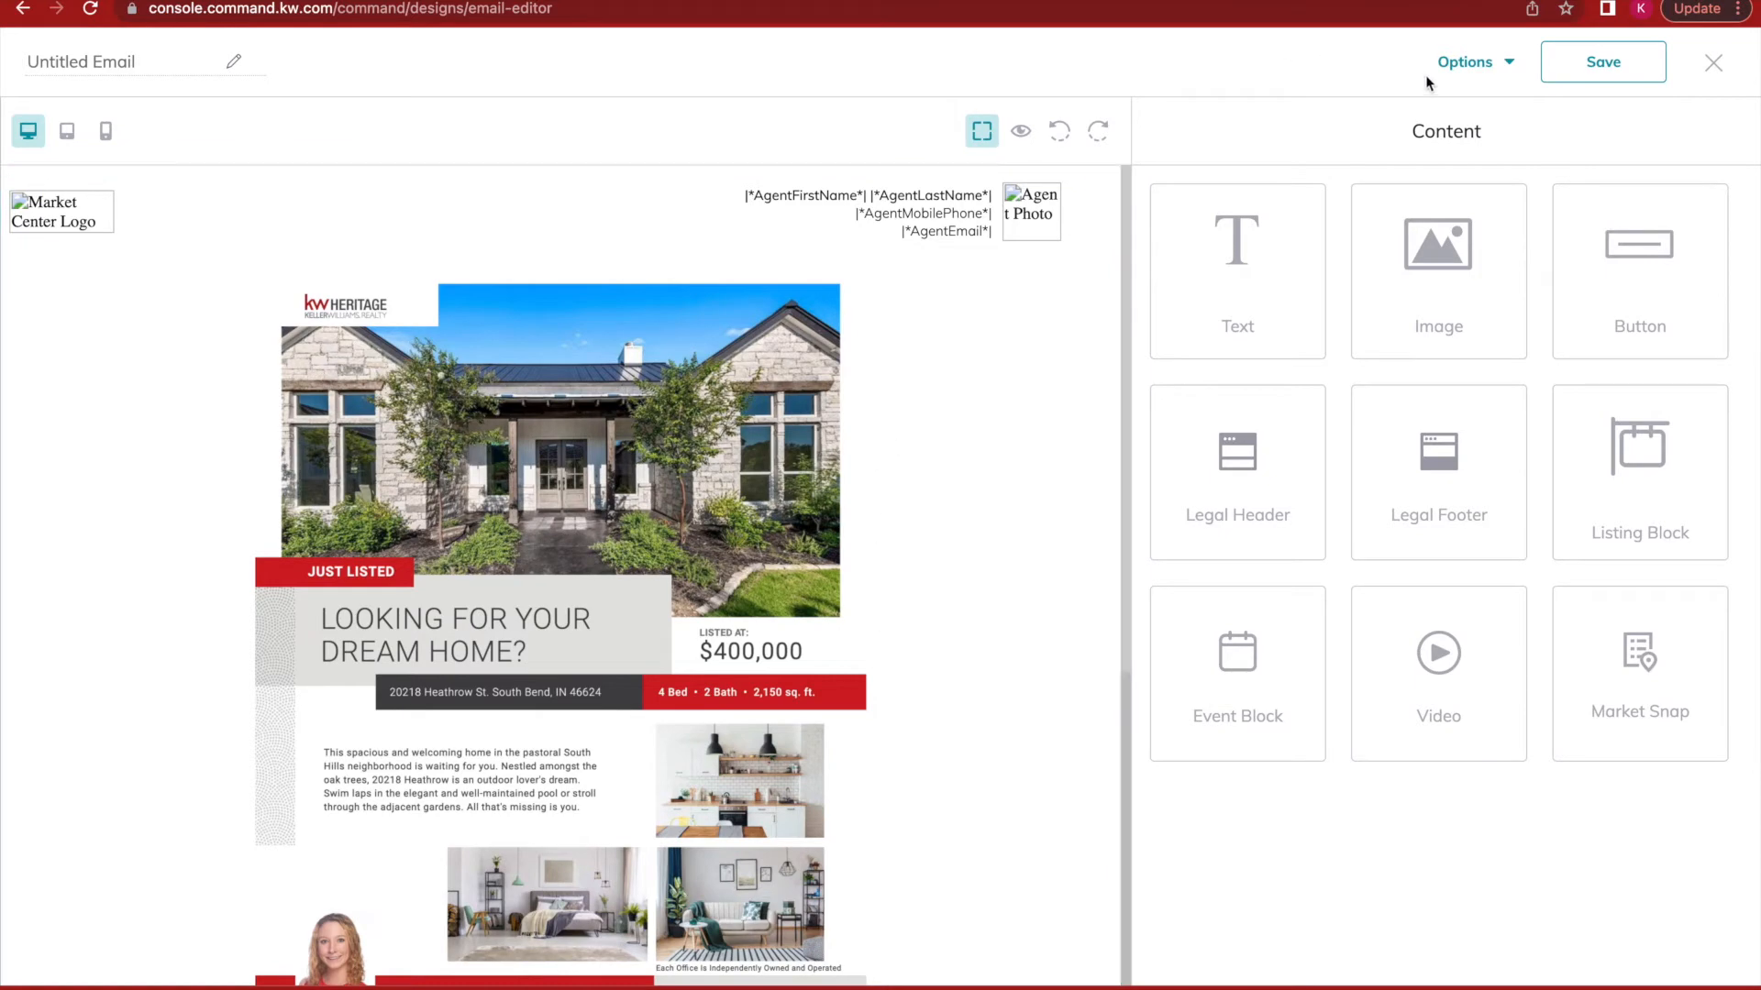
Save the email as 'Just Listed 123 Main St' and exit to the Designs list.
left_click(1467, 64)
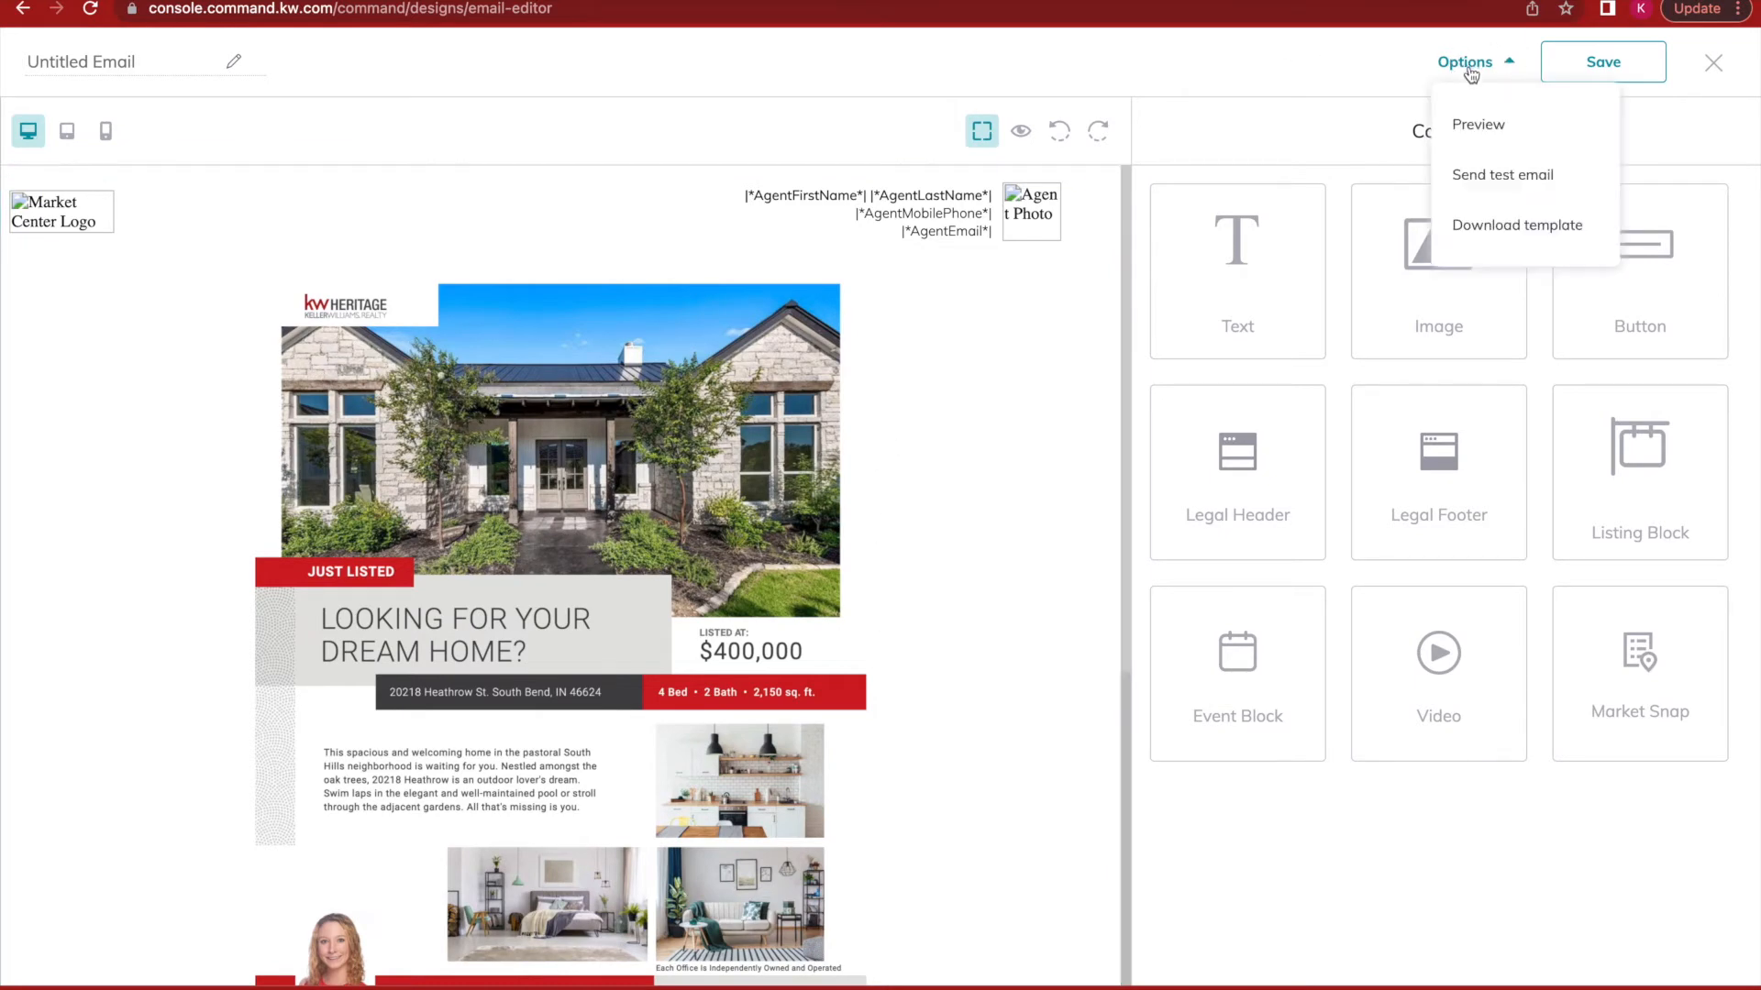
left_click(1477, 183)
left_click(1140, 361)
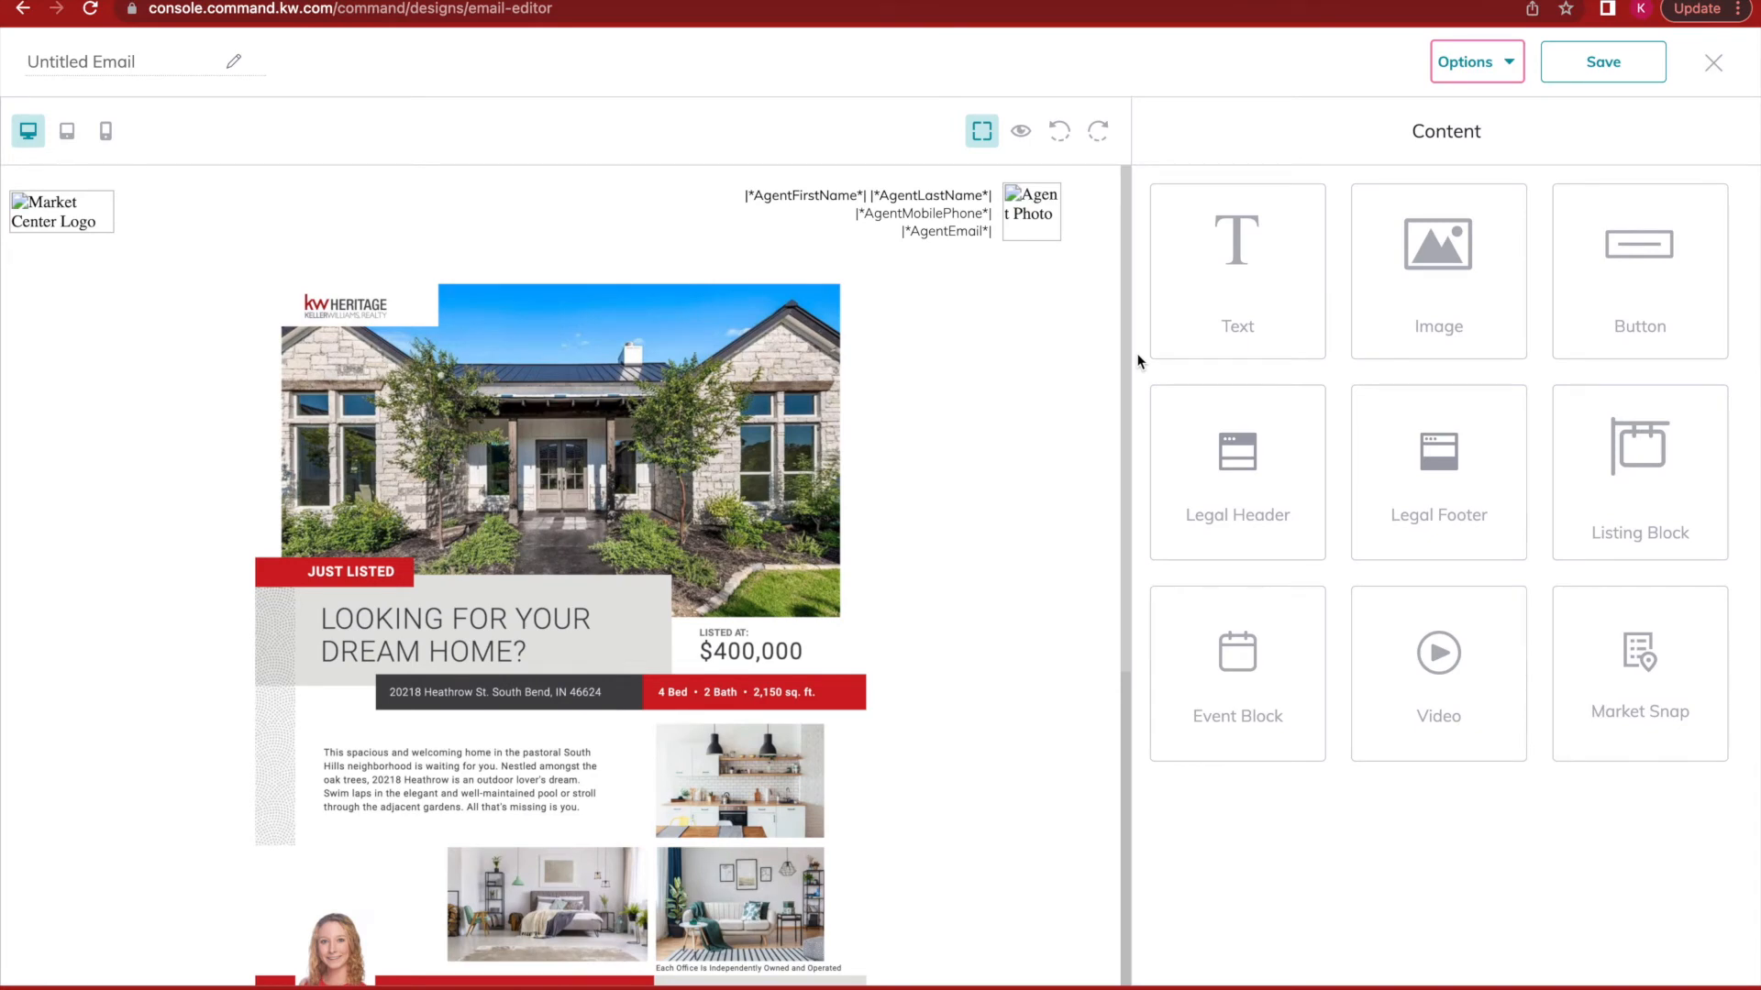
left_click(1606, 68)
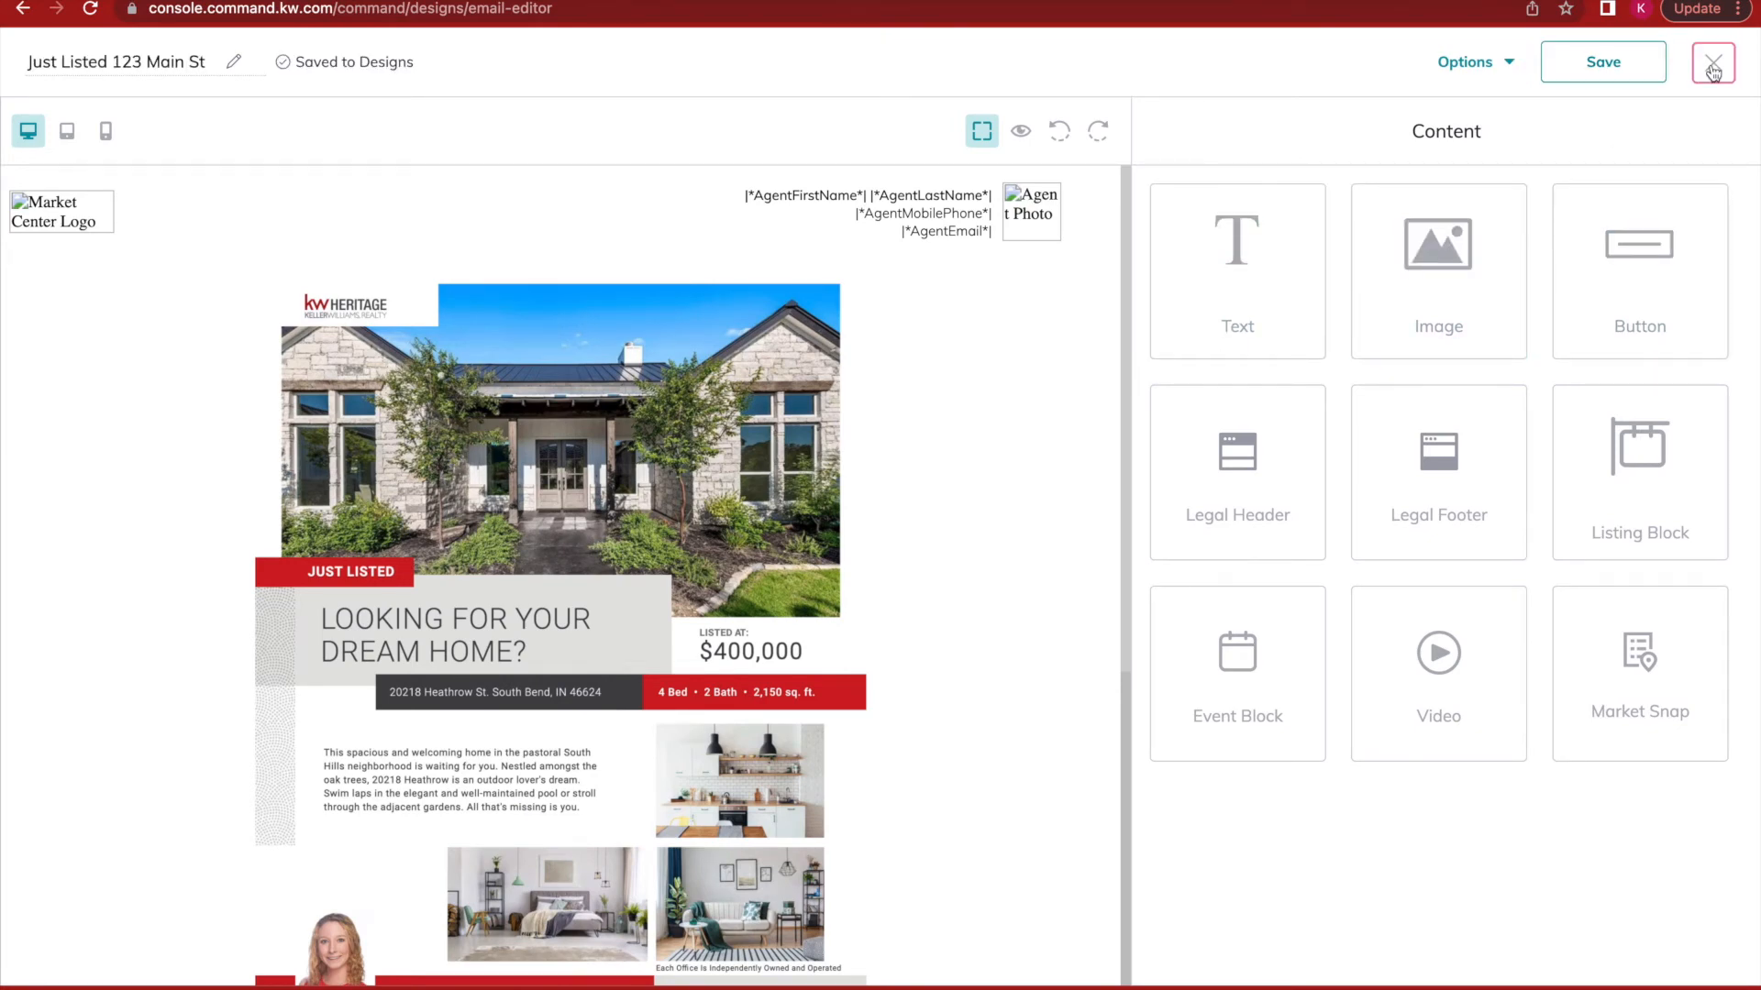
left_click(1713, 63)
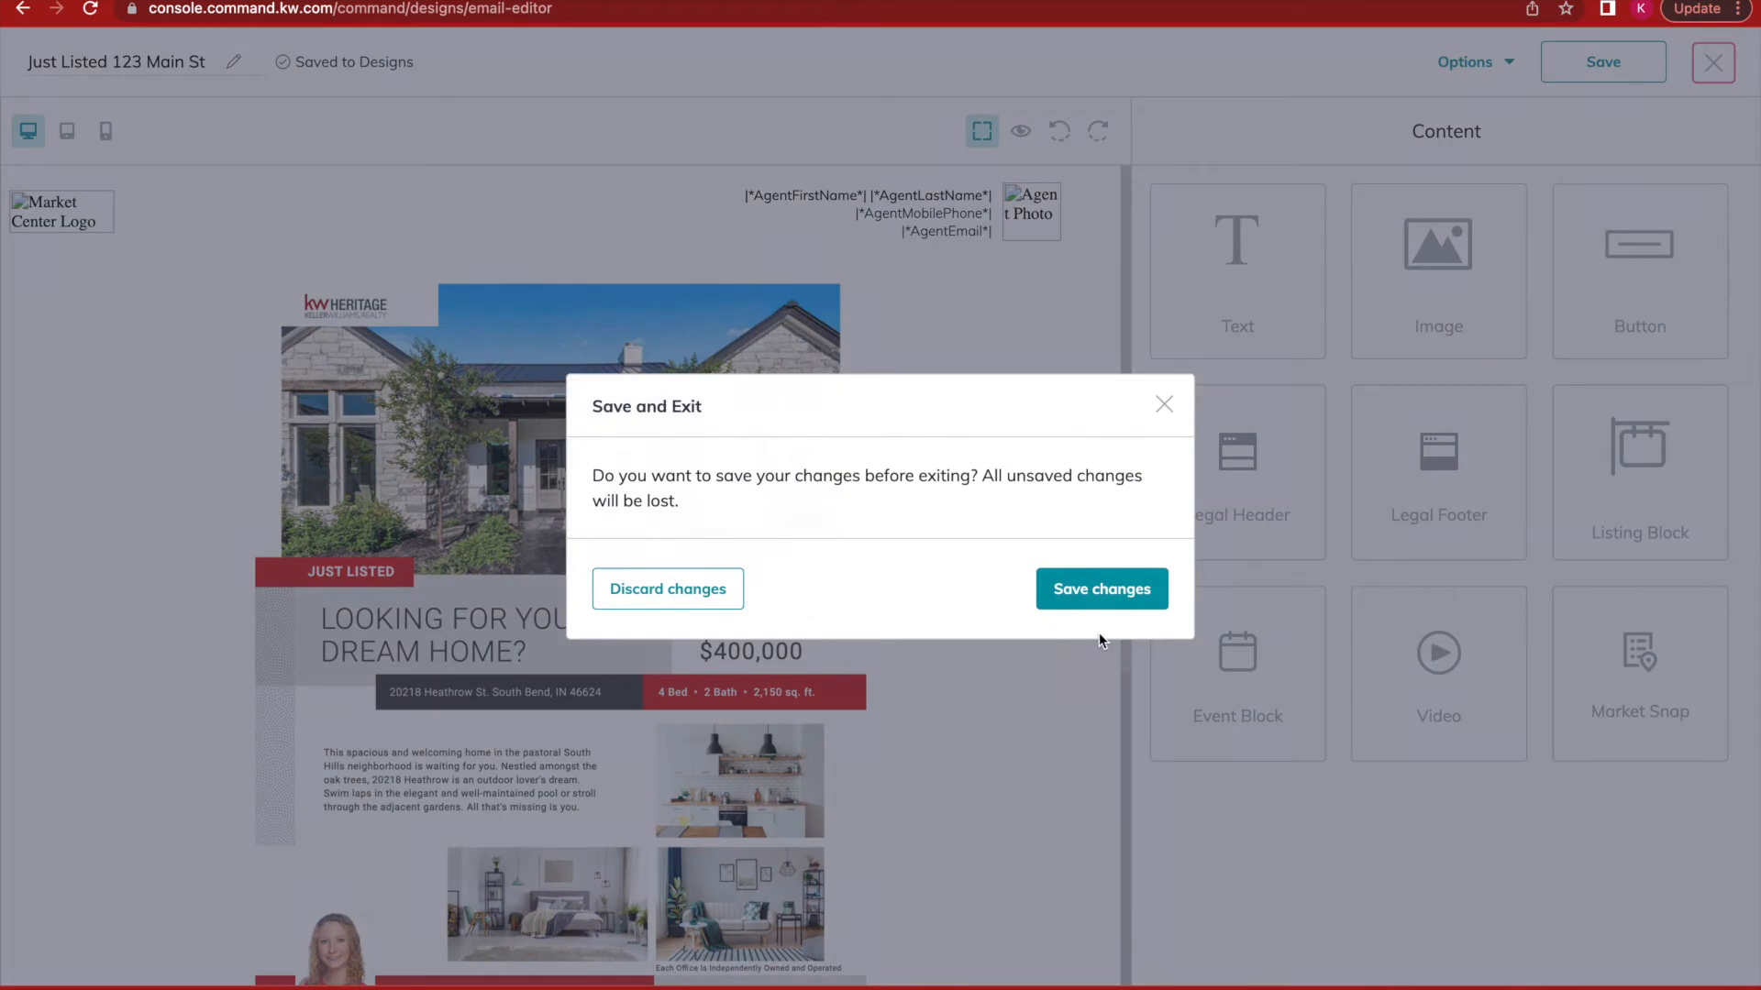
left_click(1063, 591)
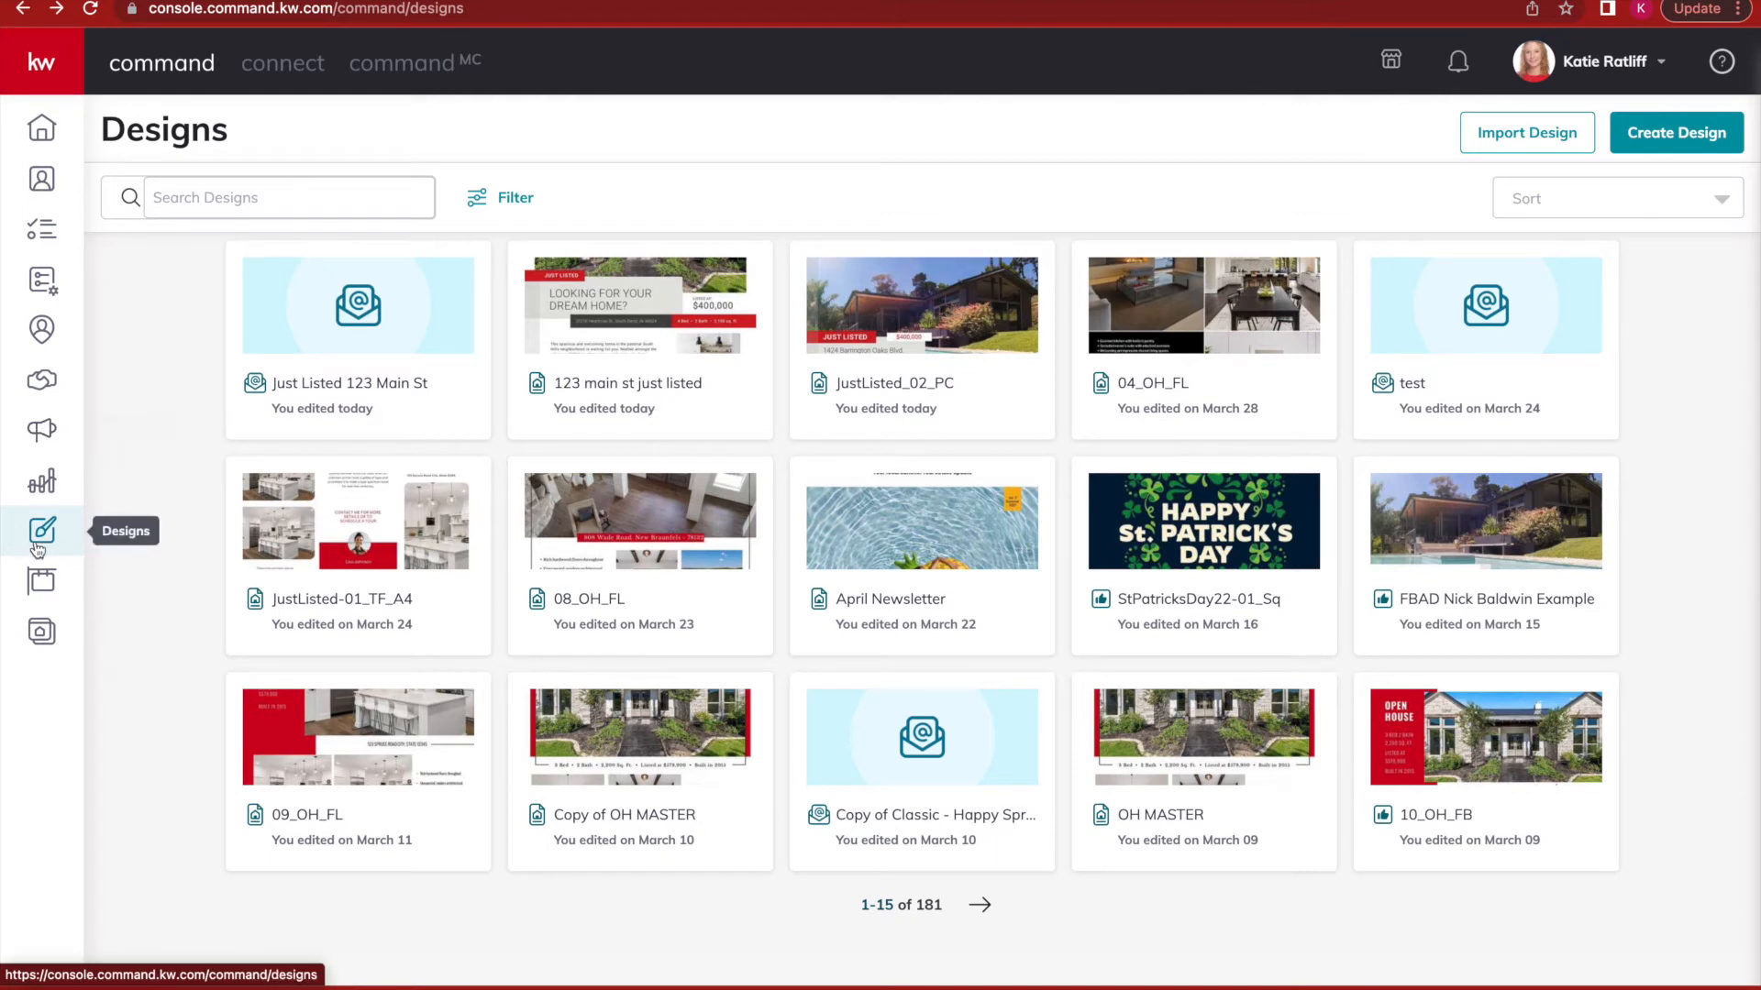
Create a Command Email campaign named 'Just Listed 123 Main St' with goal Brand Awareness.
left_click(43, 433)
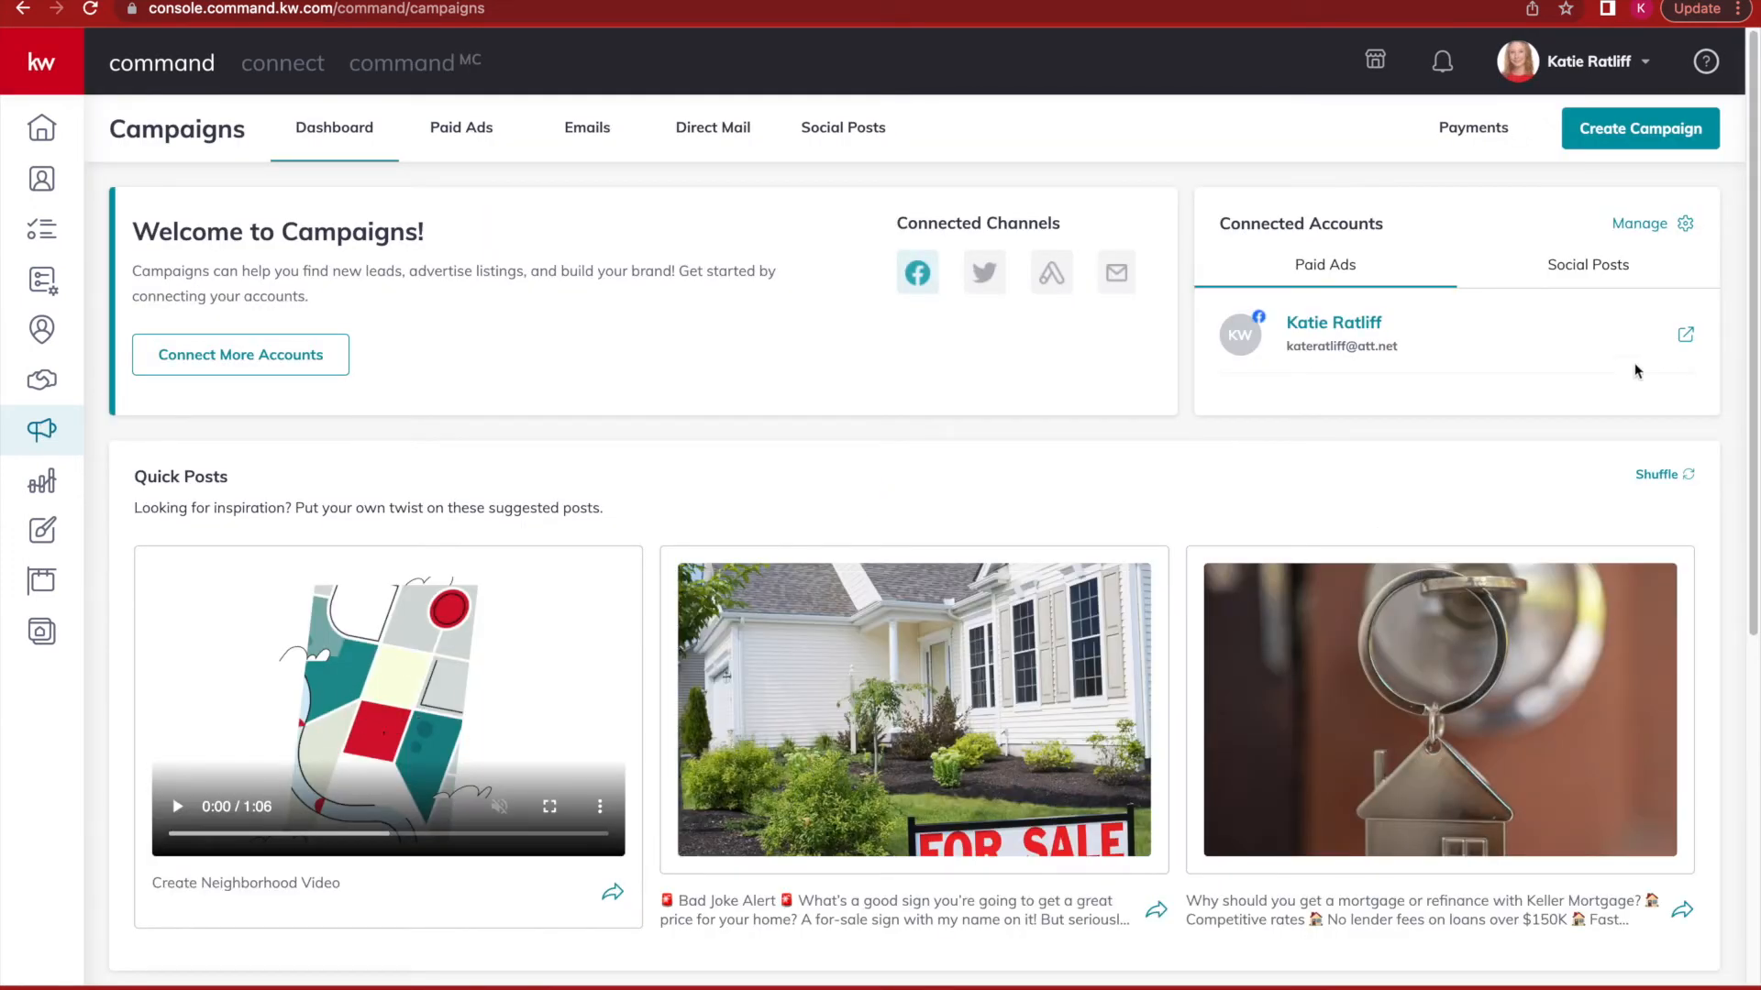
left_click(1651, 145)
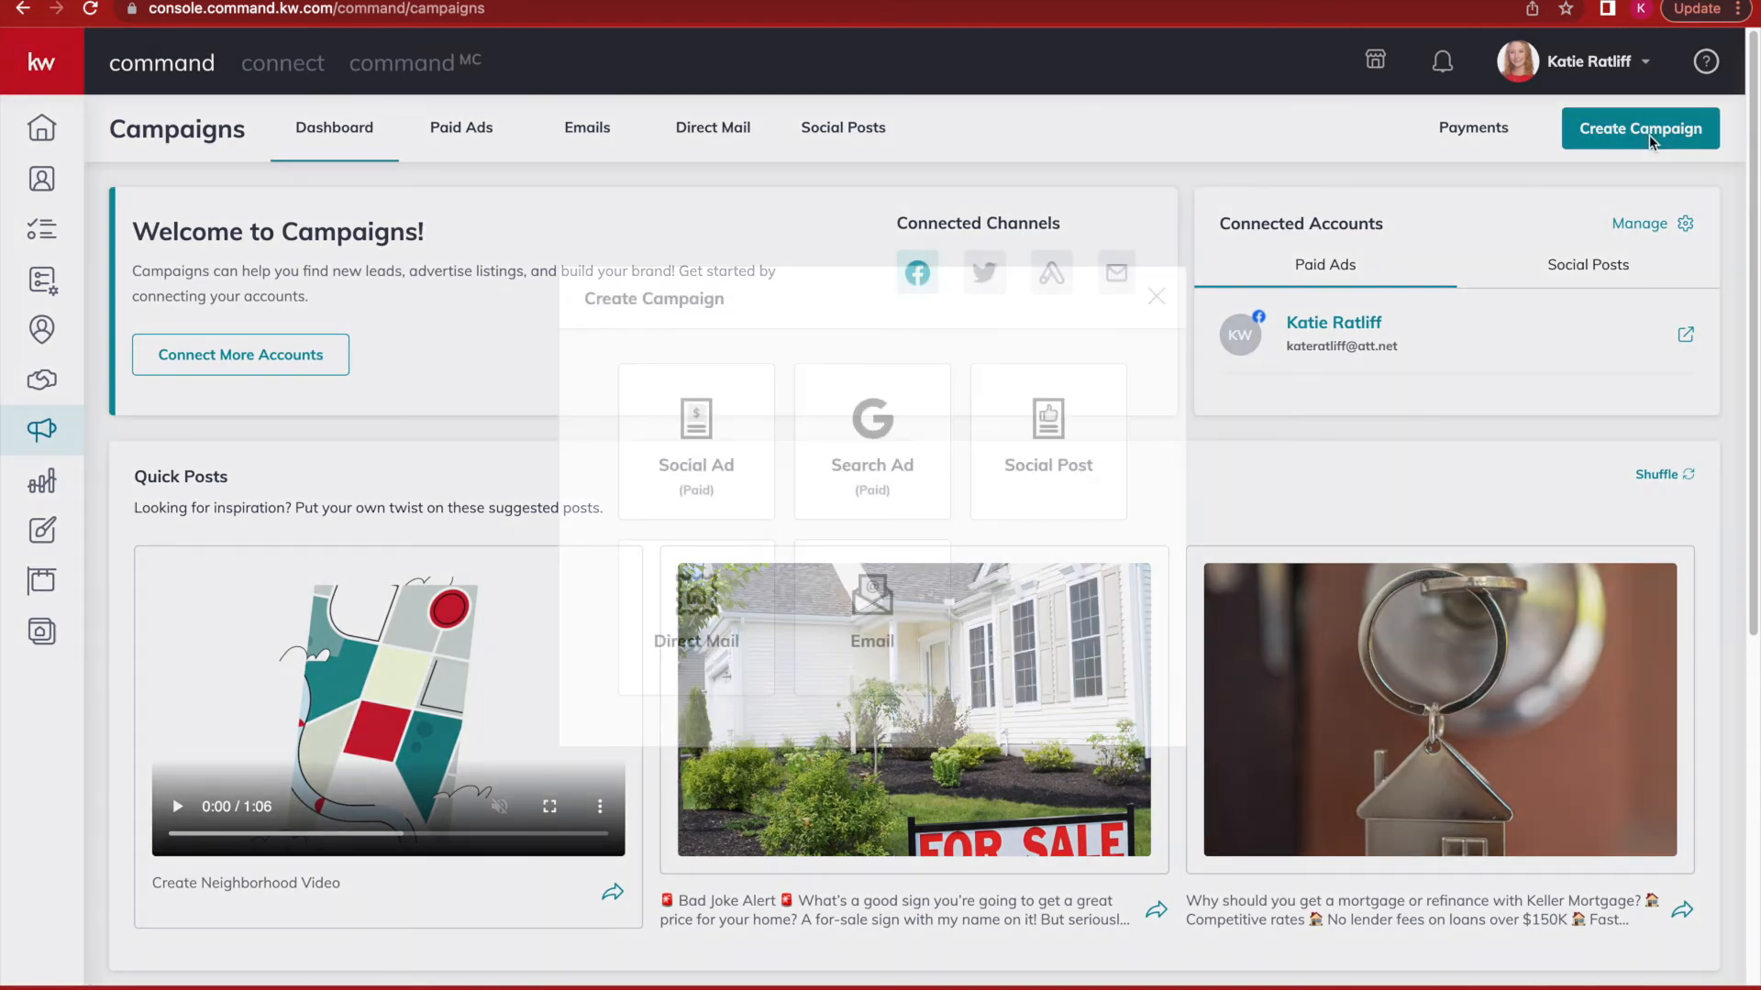
left_click(871, 609)
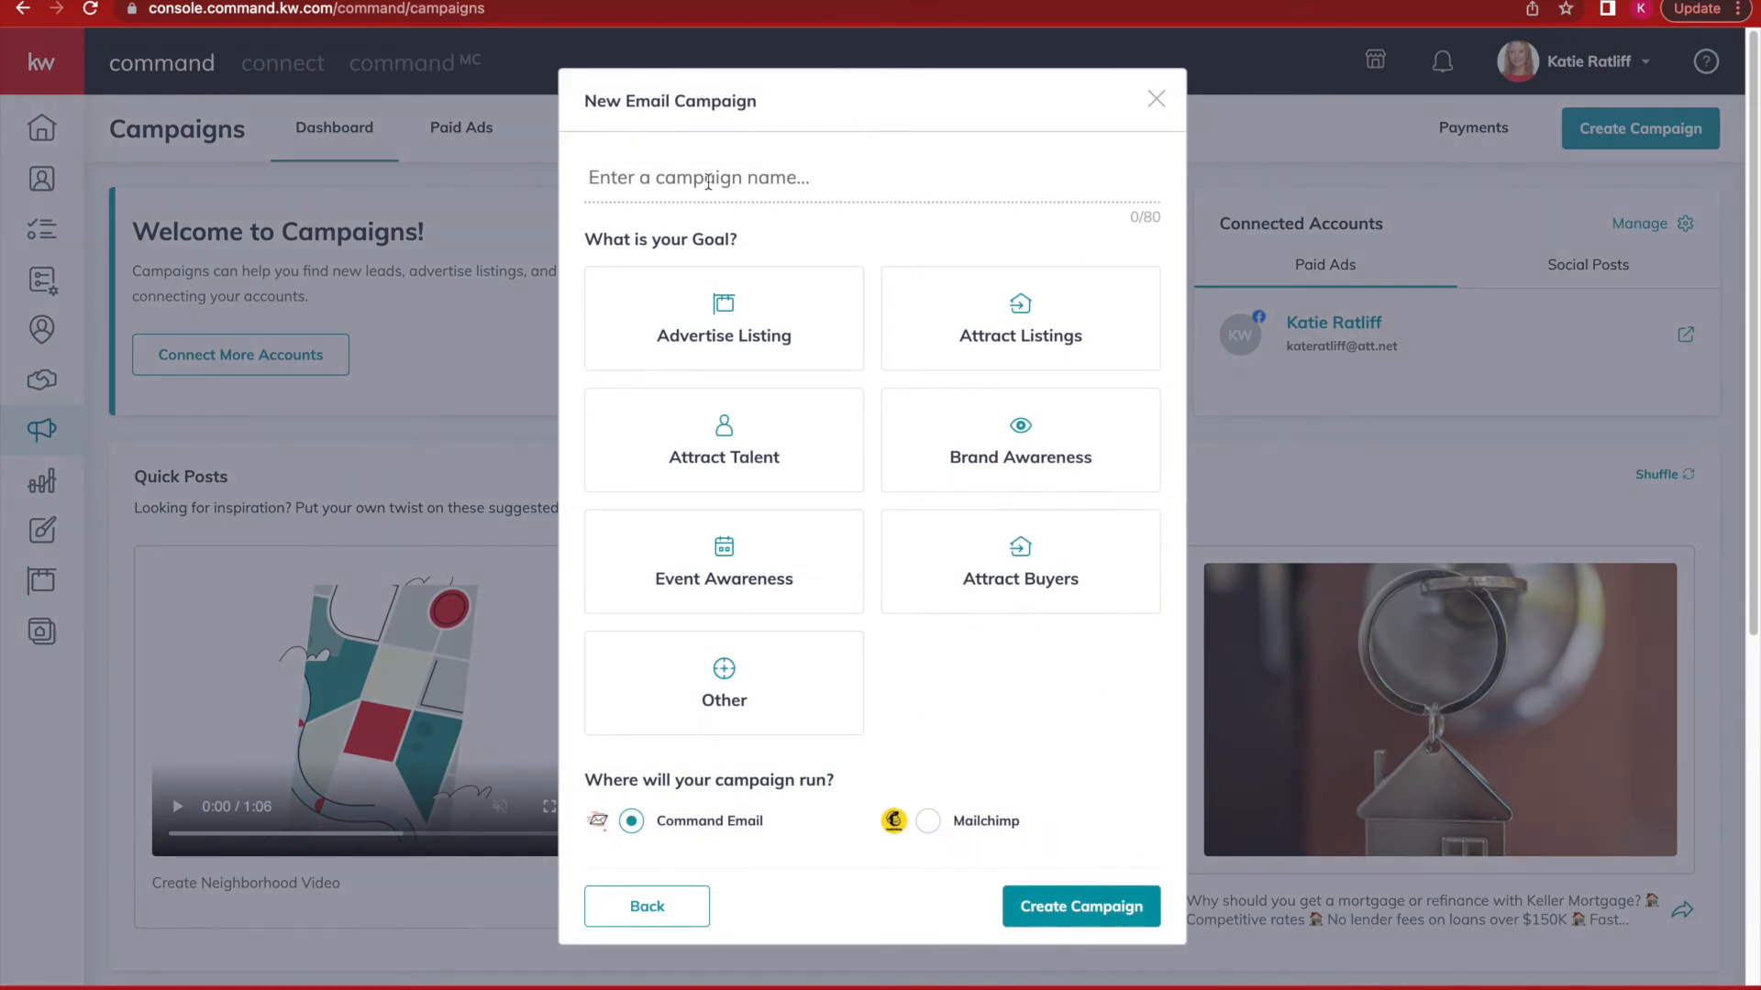
left_click(708, 183)
type("Just Listed 123 Main St")
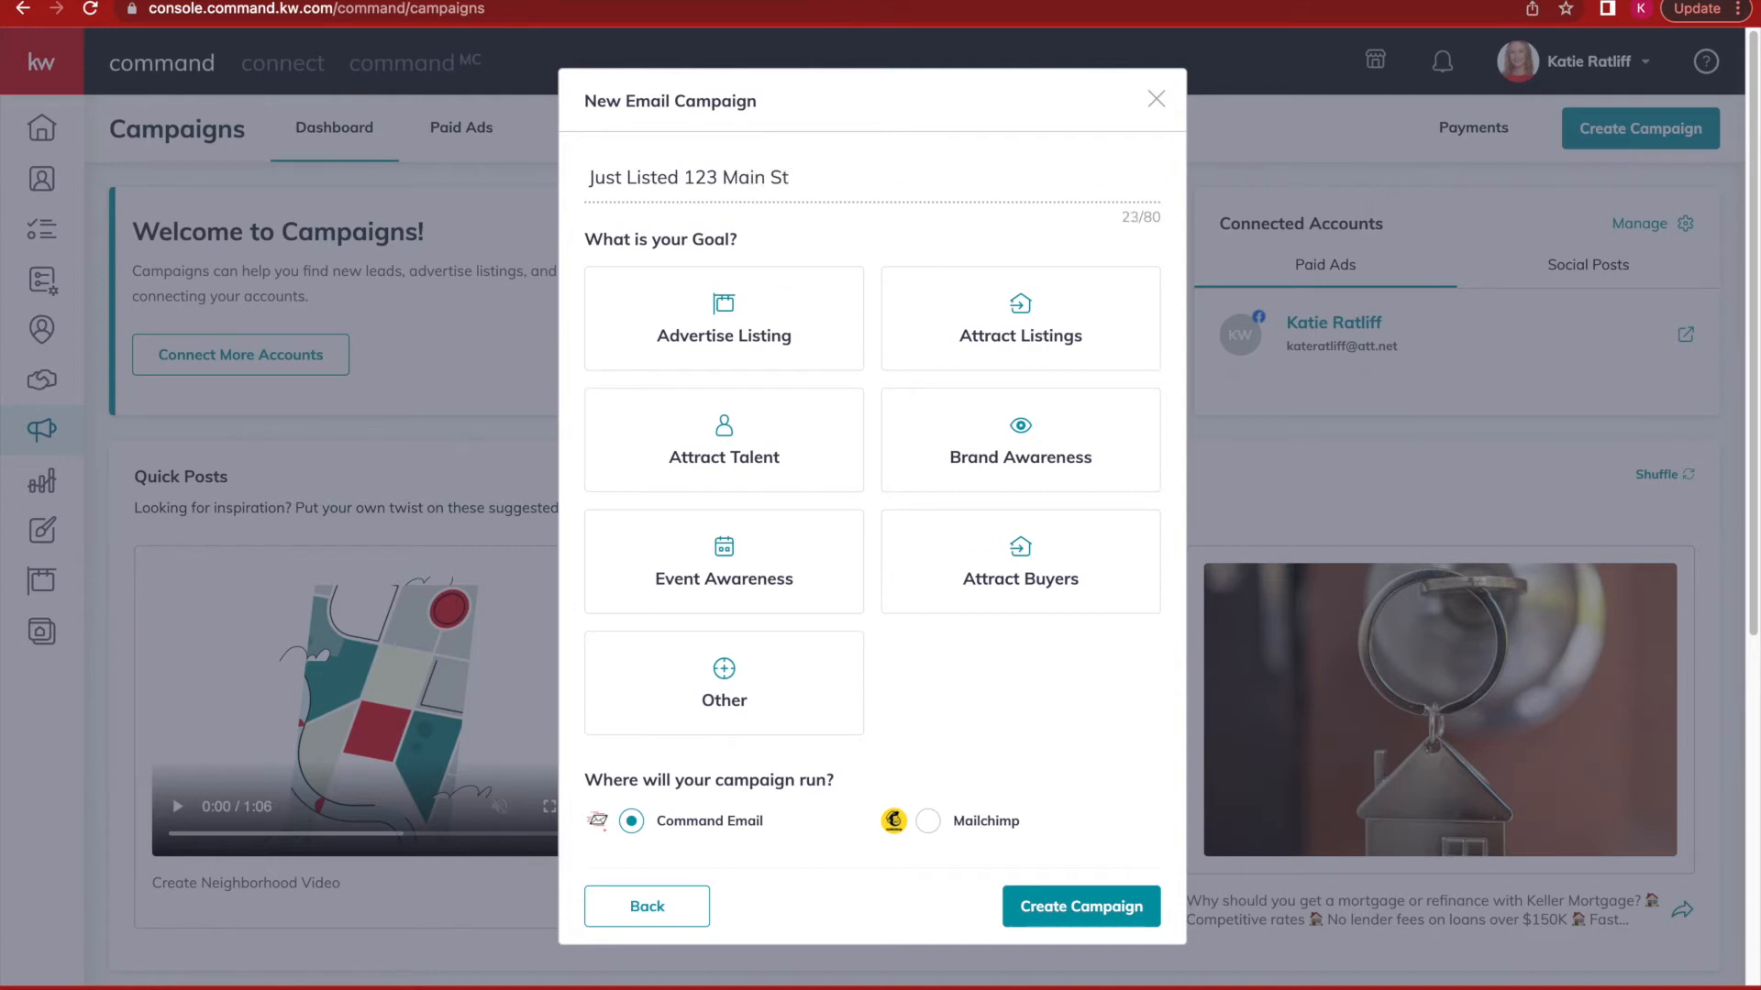
left_click(977, 456)
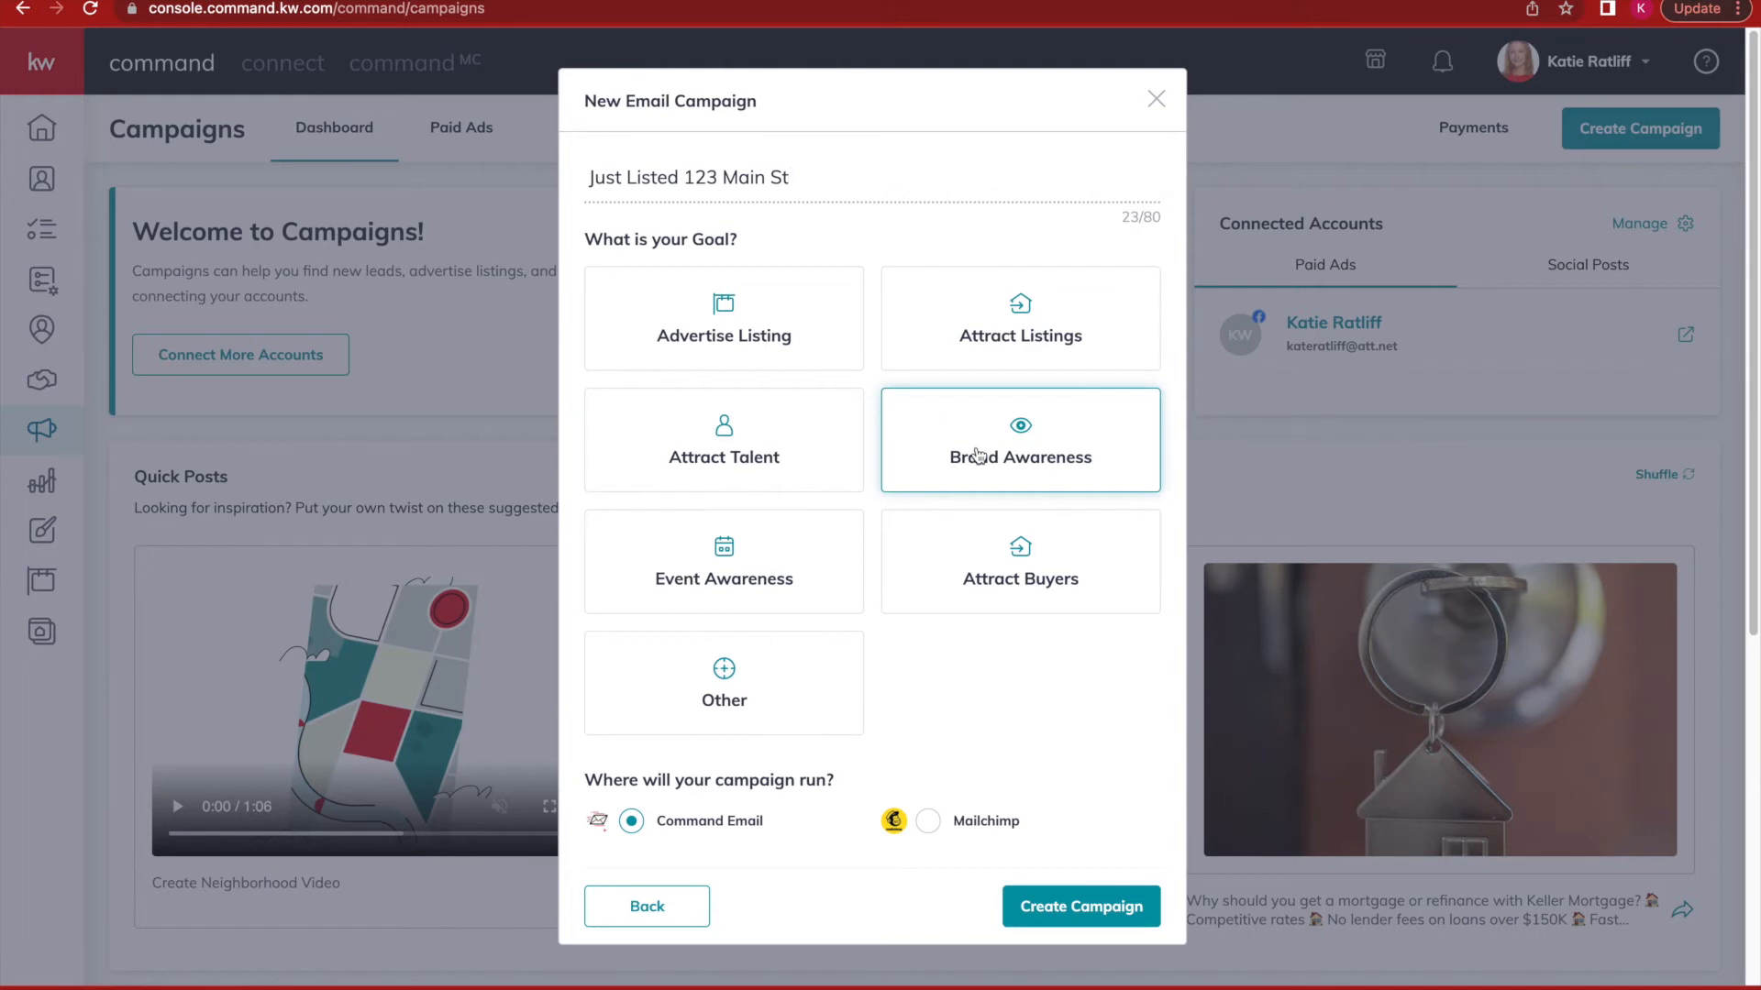
left_click(980, 459)
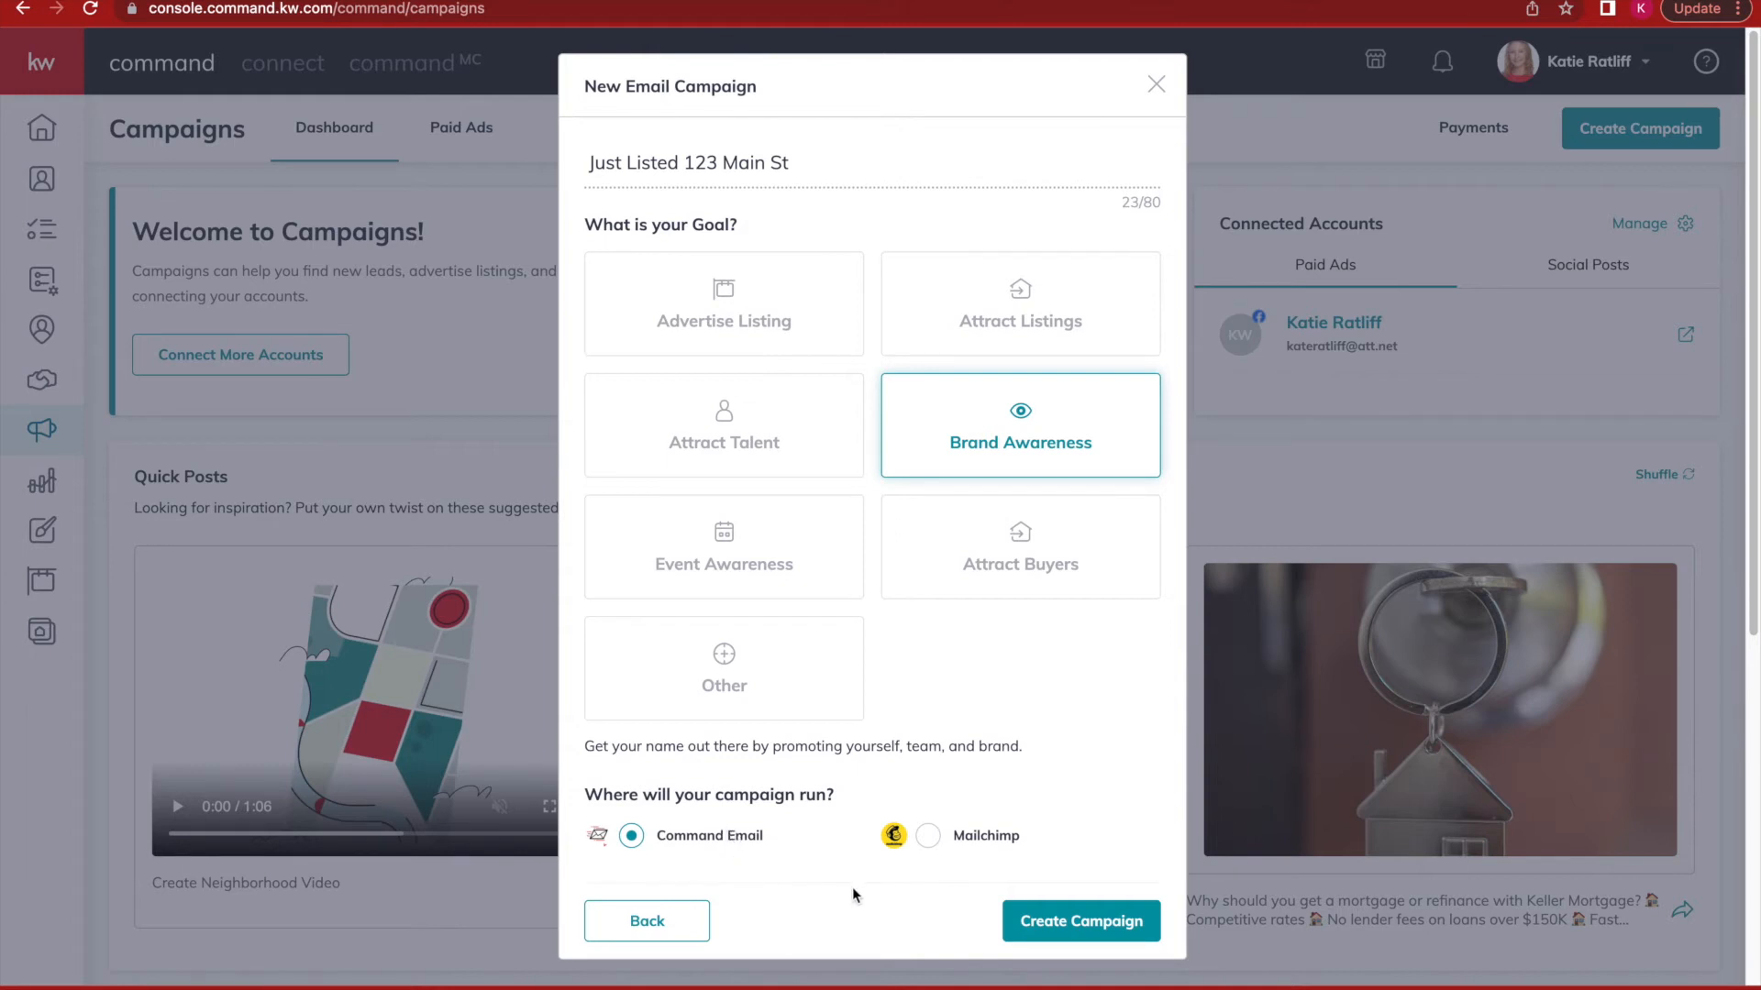
left_click(1080, 922)
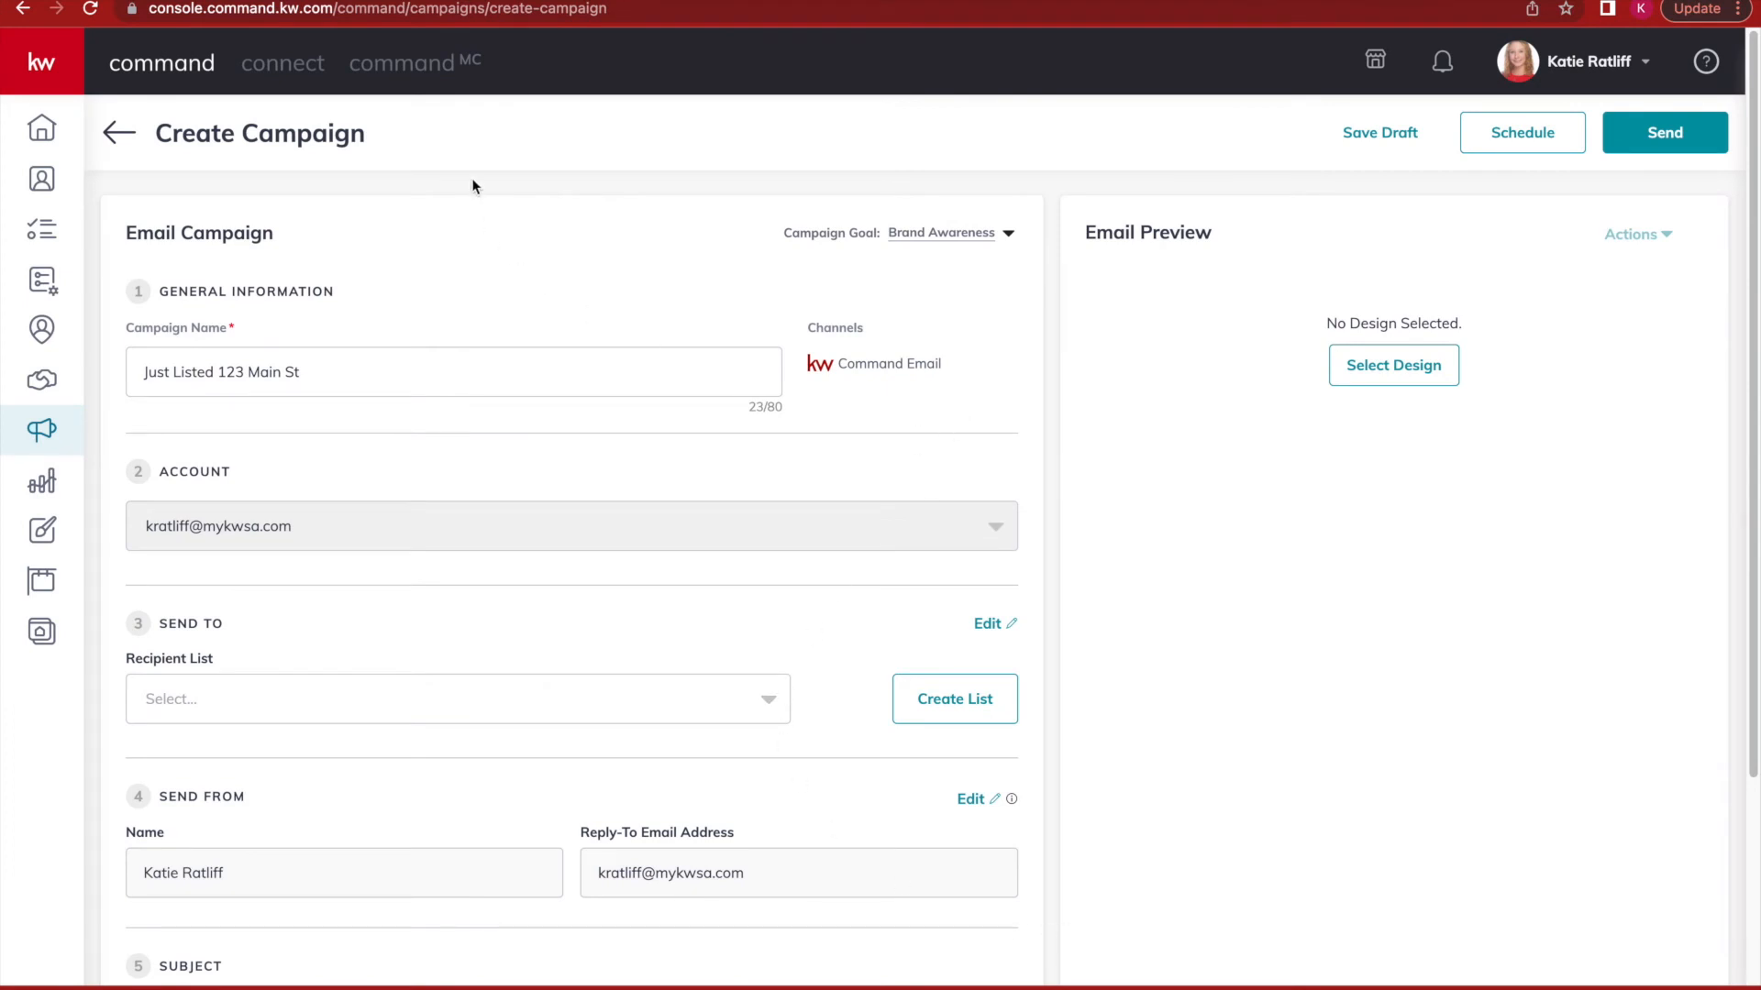
Set the campaign's recipient list to All Database and start creating a new contact list.
scroll(434, 416, "down", 1)
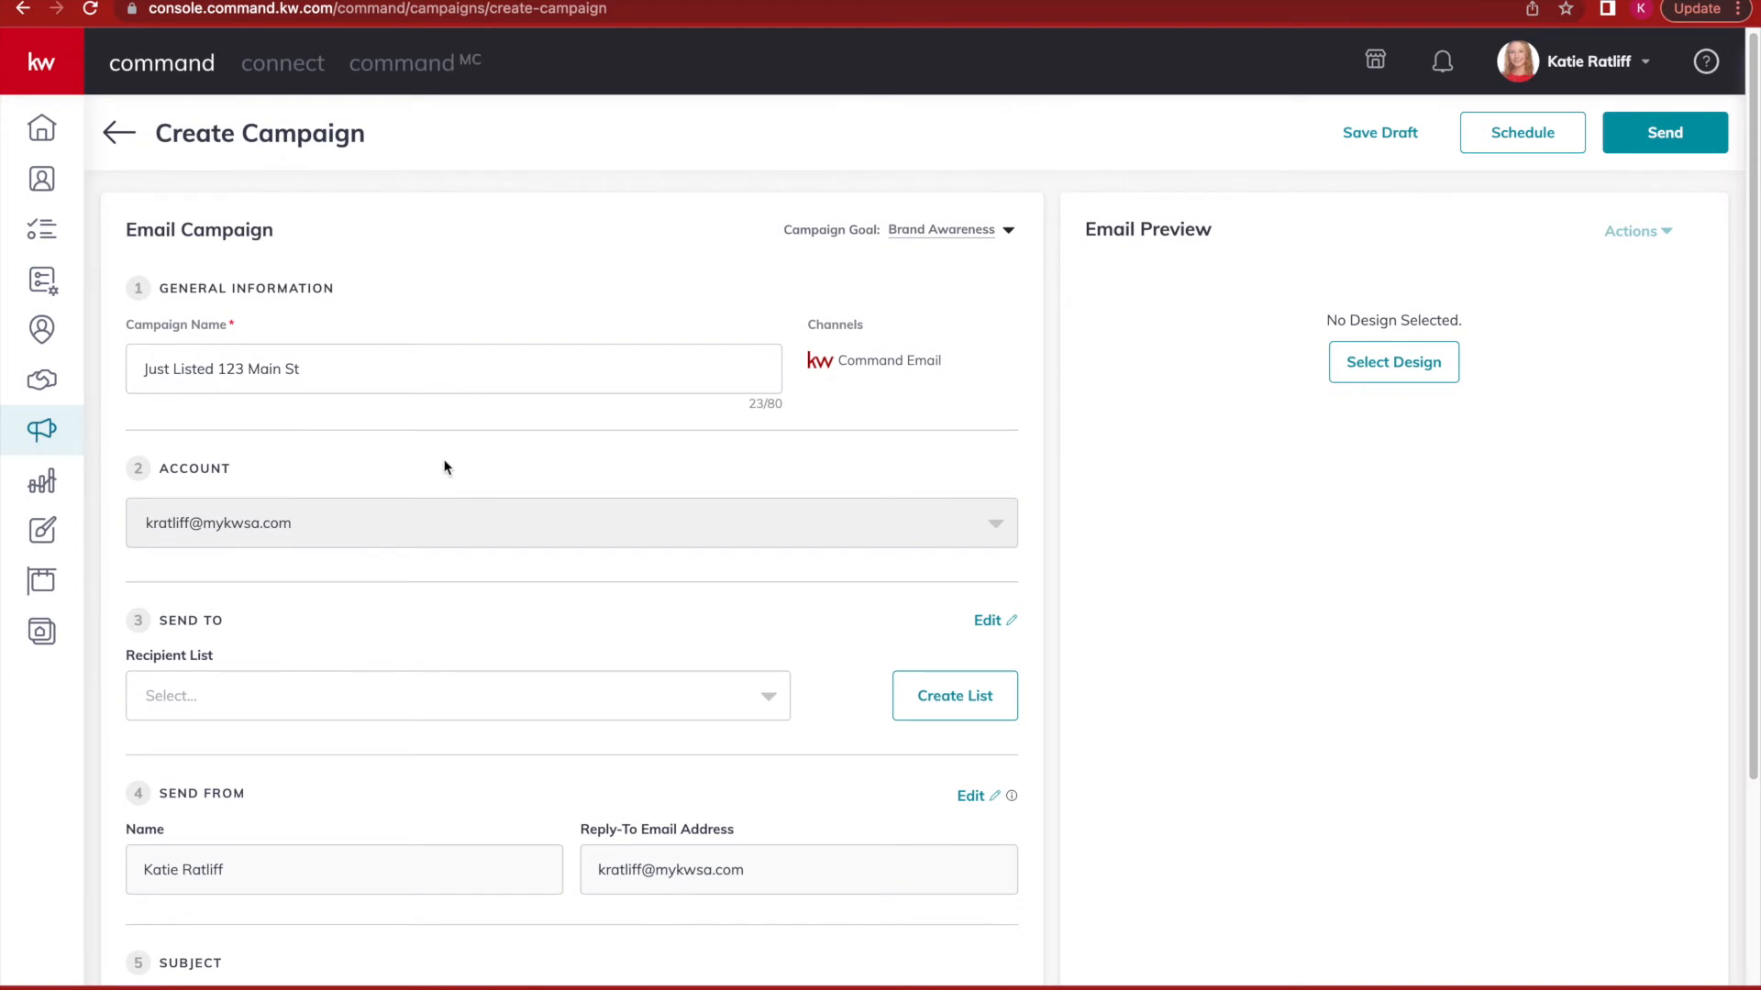
scroll(446, 459, "down", 1)
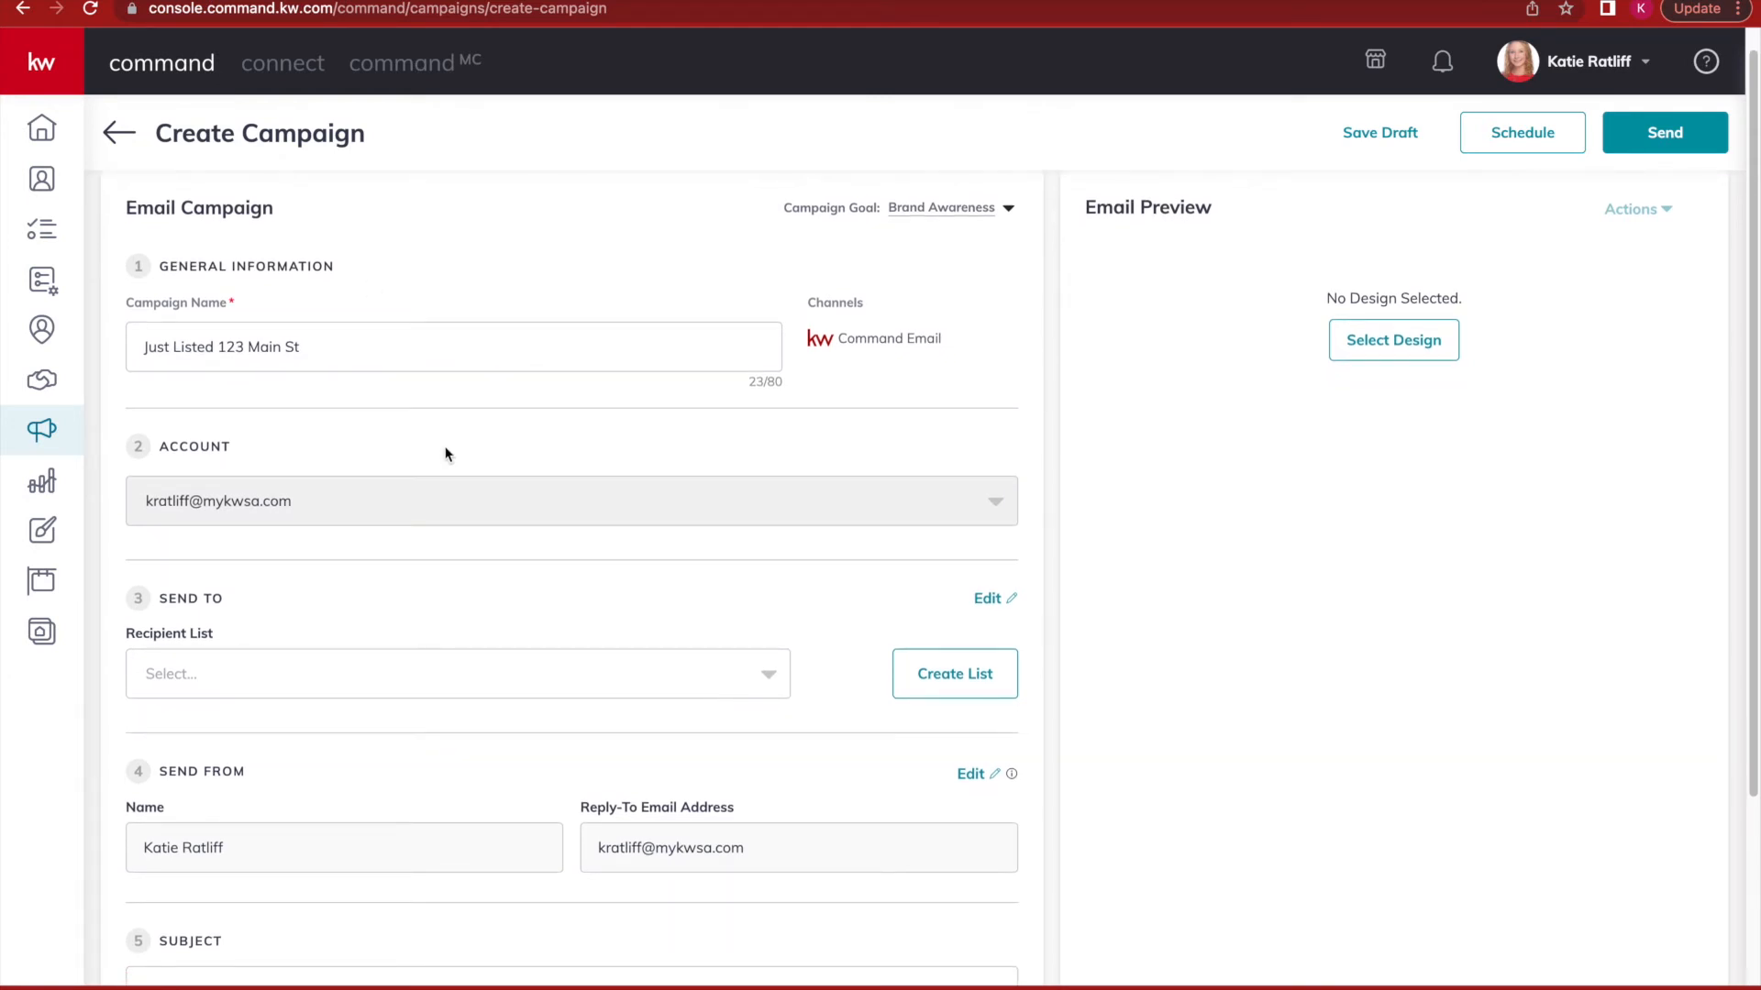
scroll(445, 455, "down", 3)
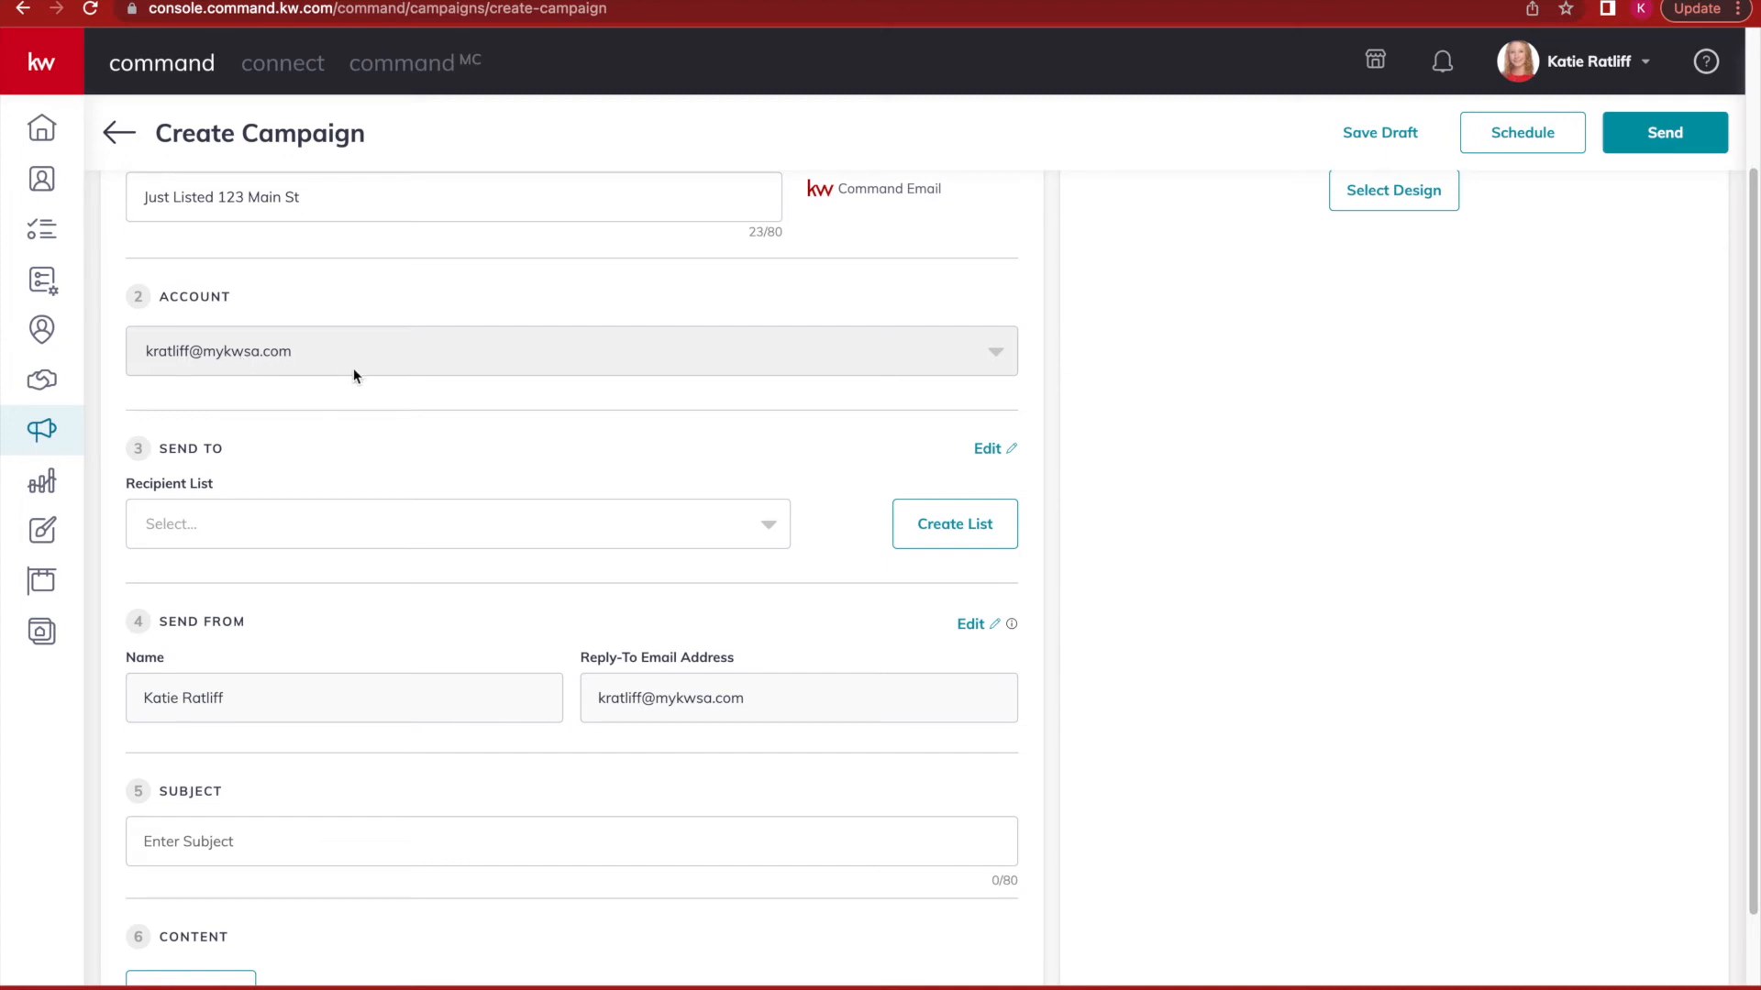
scroll(422, 413, "down", 2)
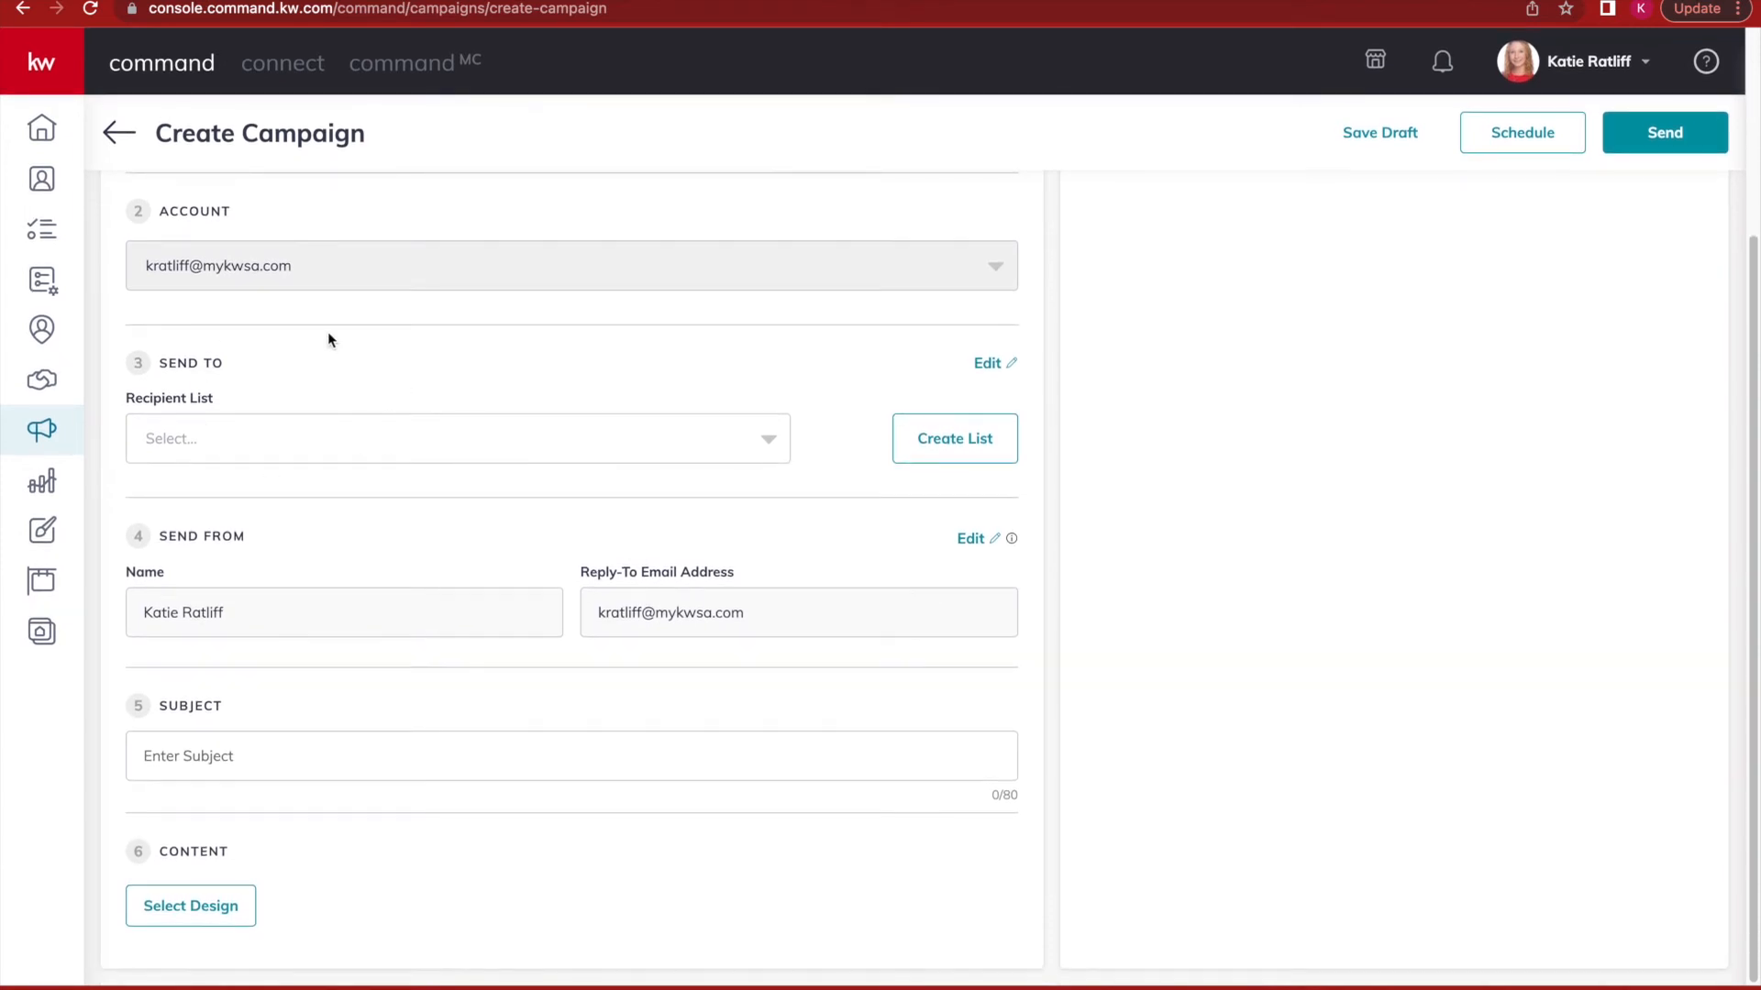
left_click(221, 439)
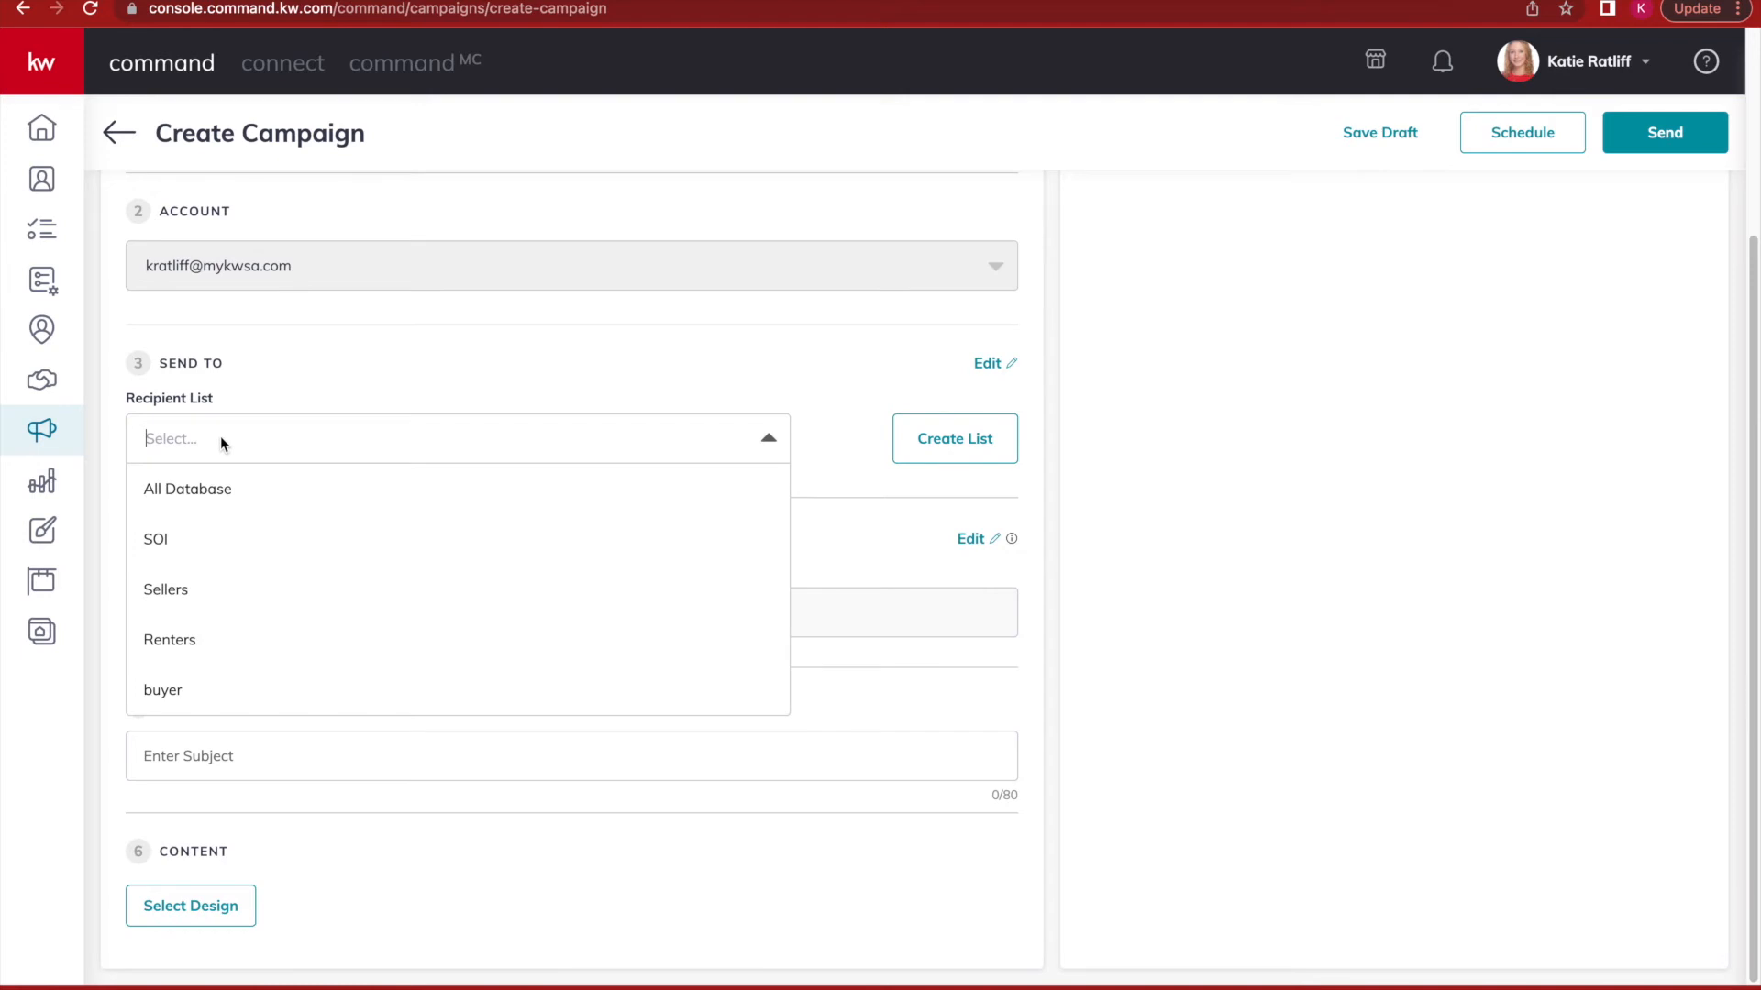
left_click(222, 493)
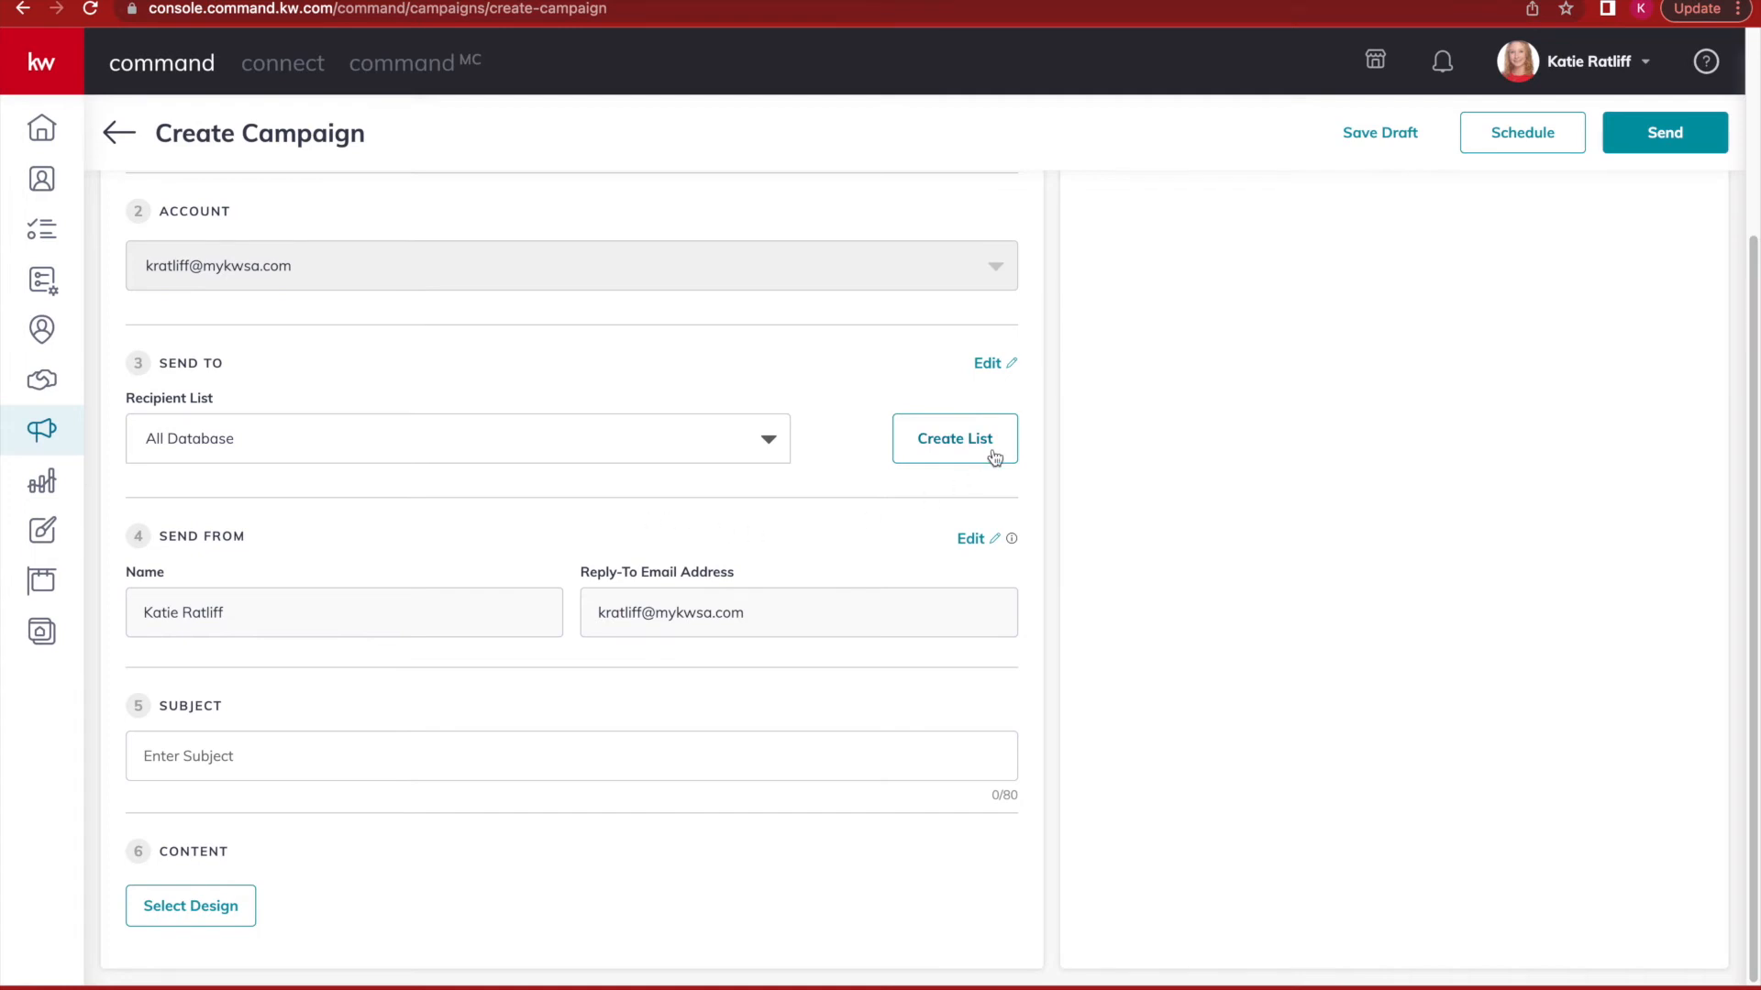
left_click(945, 440)
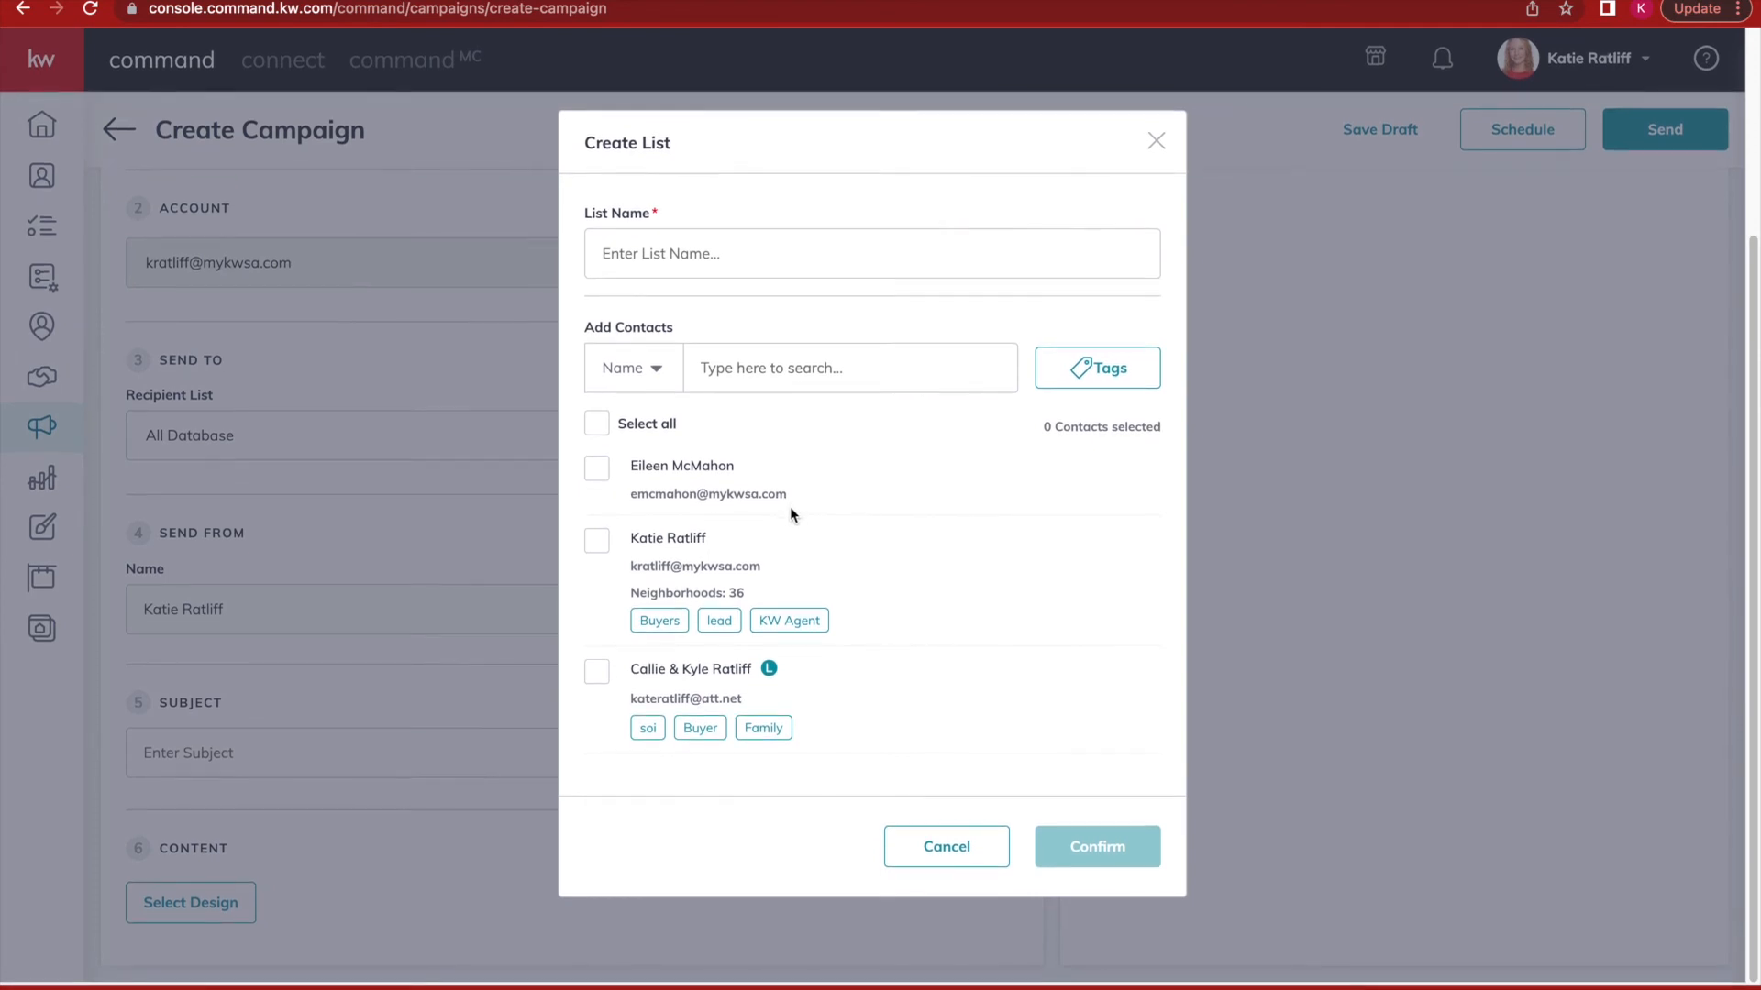
Name the new list 'All Database', select all three contacts, then close the form unsaved.
left_click(706, 266)
type("All Database")
left_click(611, 424)
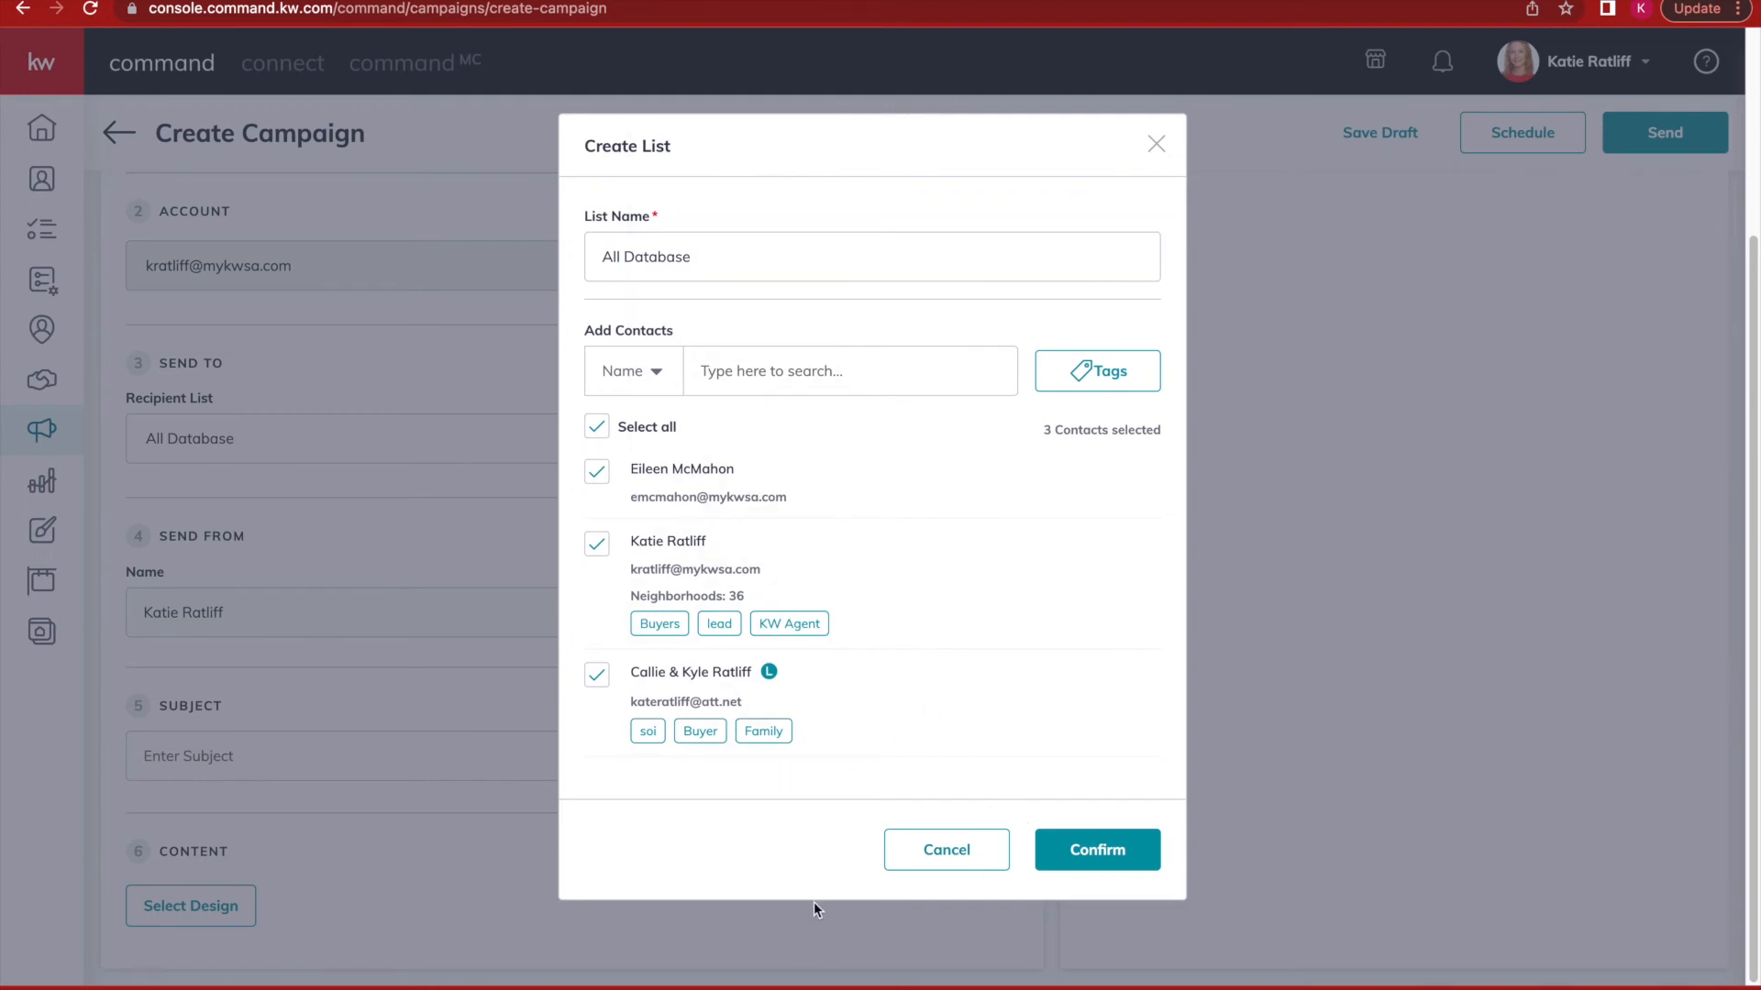
left_click(611, 432)
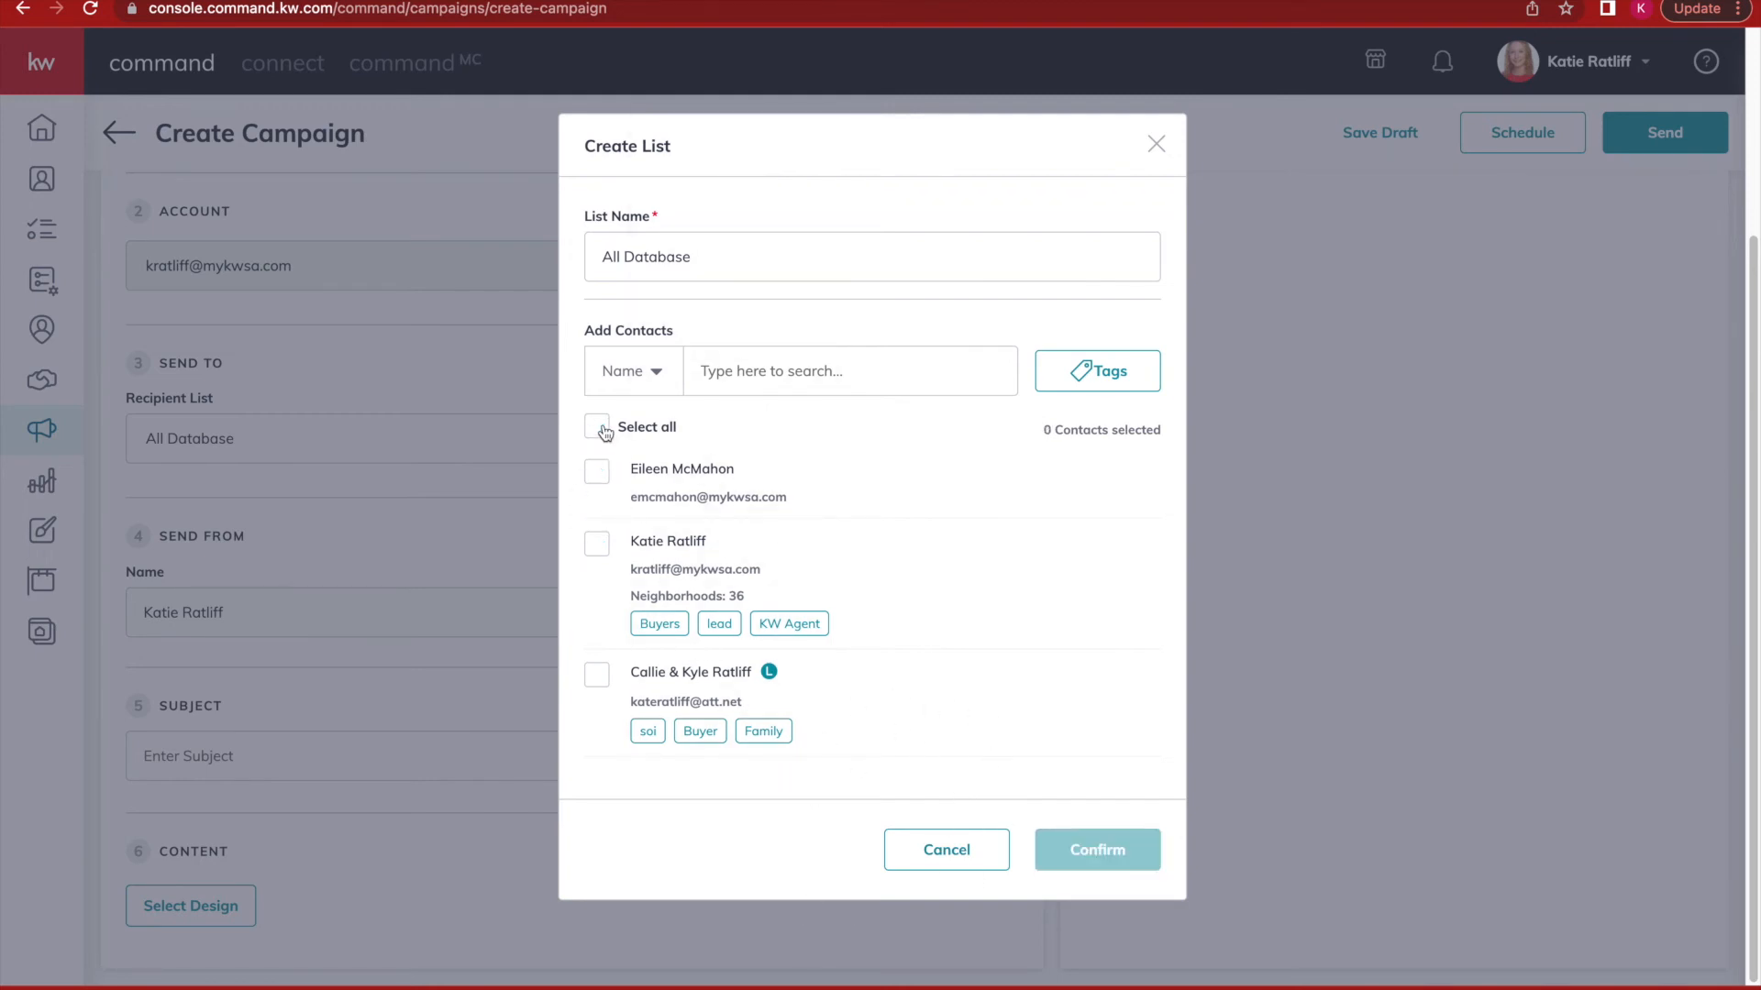
left_click(602, 431)
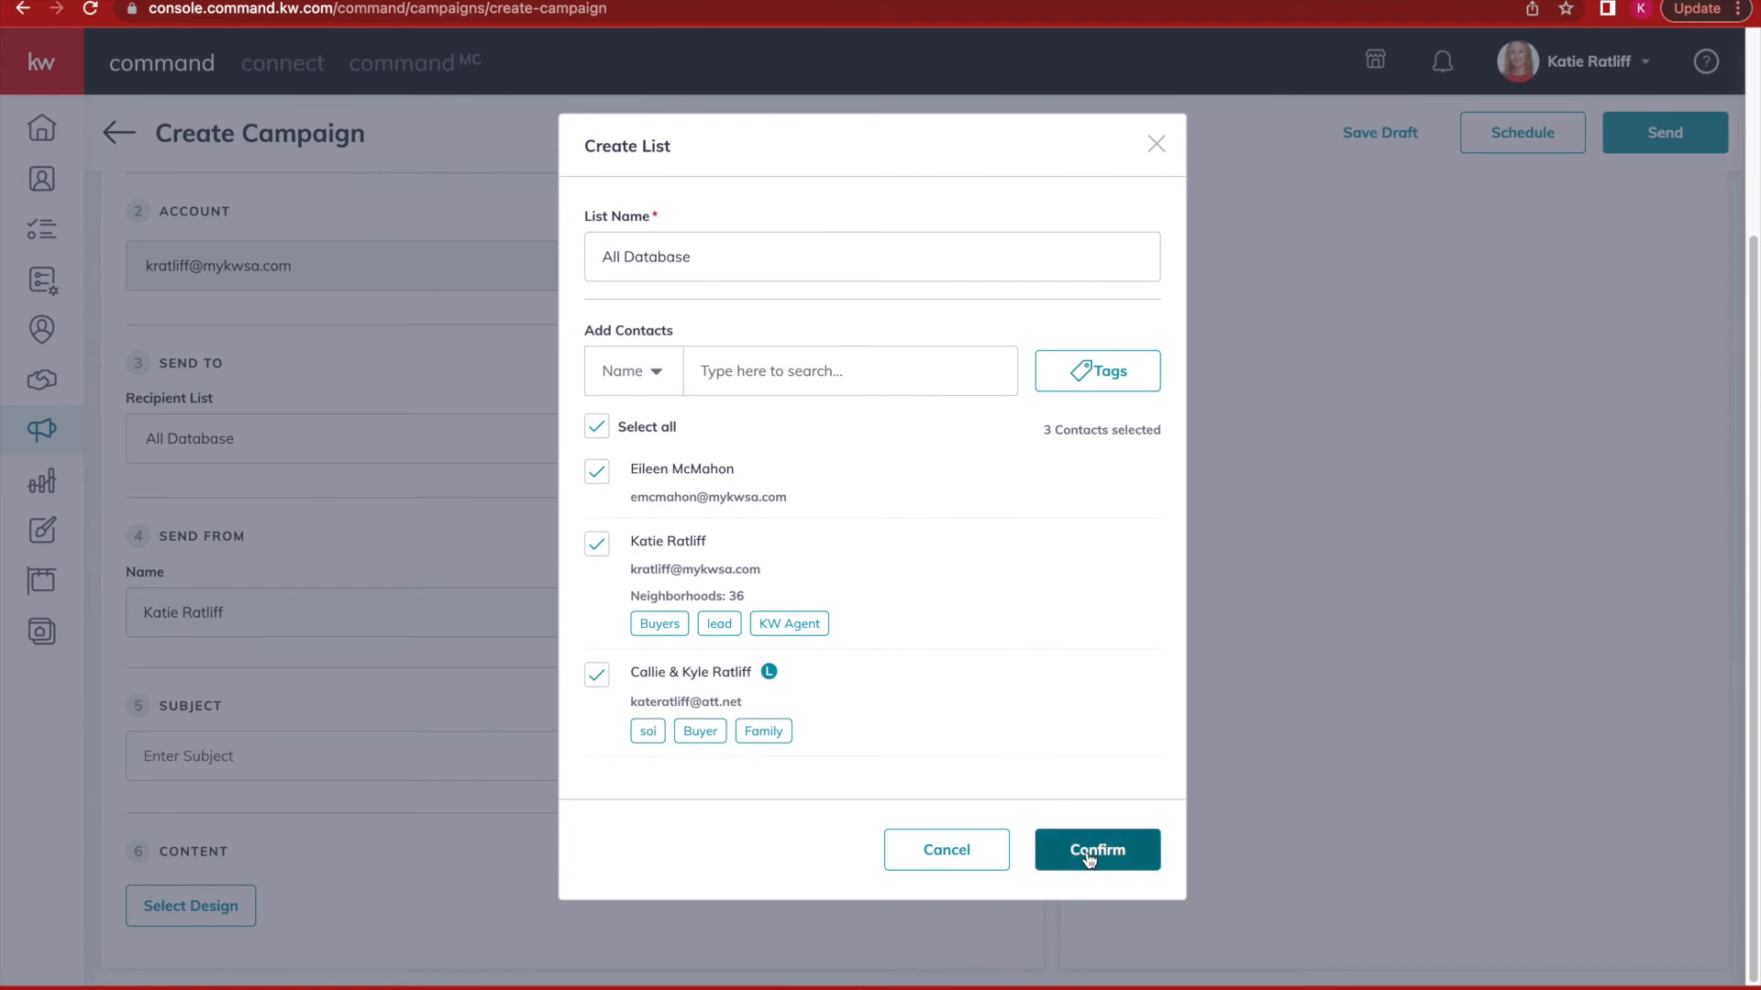
left_click(1156, 144)
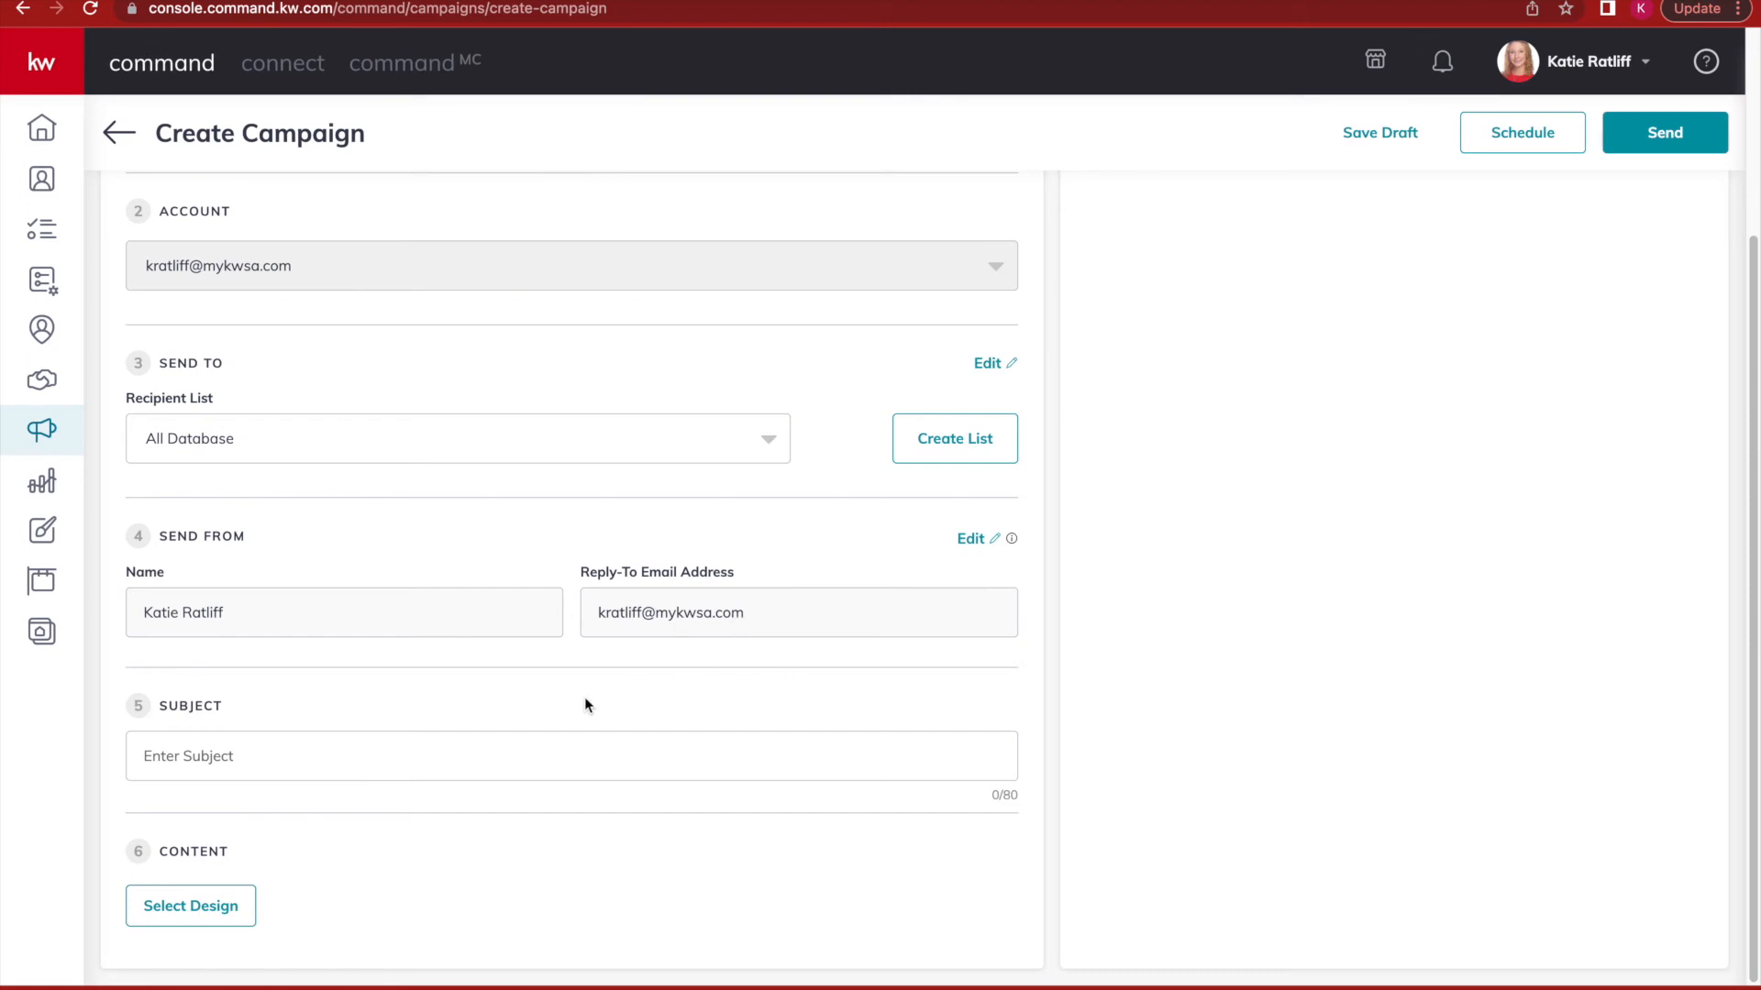
Enter 'Just Listed Near You' as the email subject and bring up the template library.
left_click(219, 754)
type("Just Listed Near You")
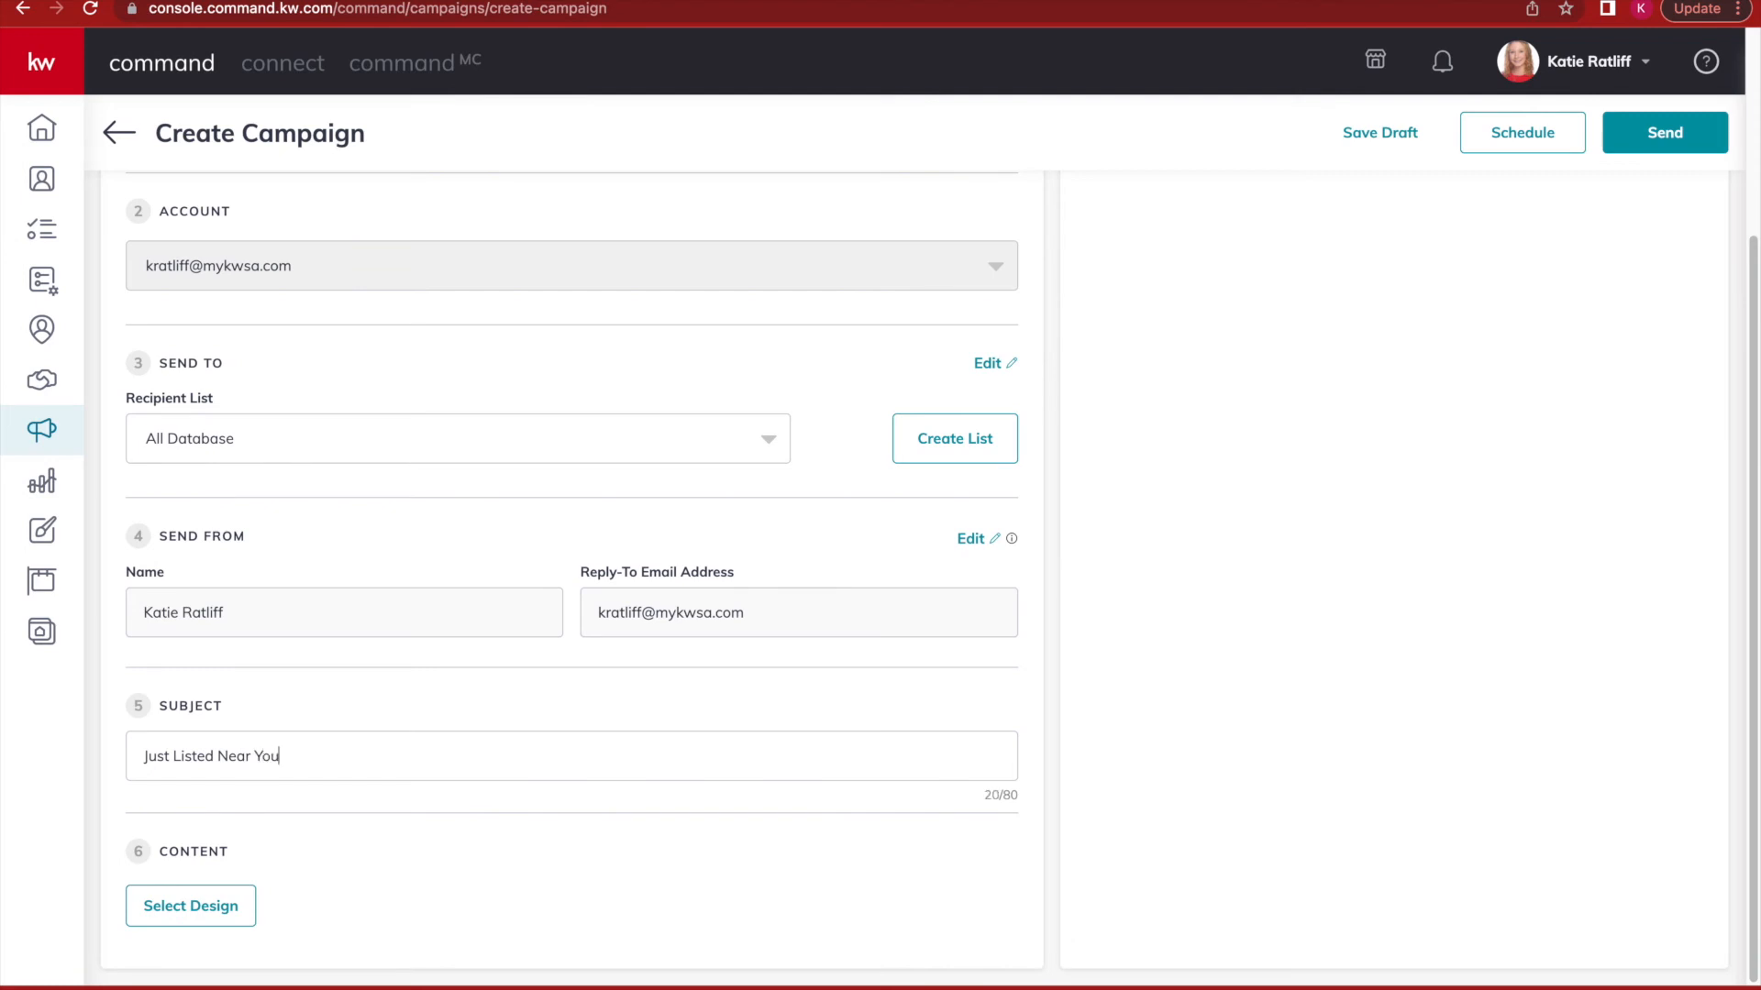
left_click(223, 904)
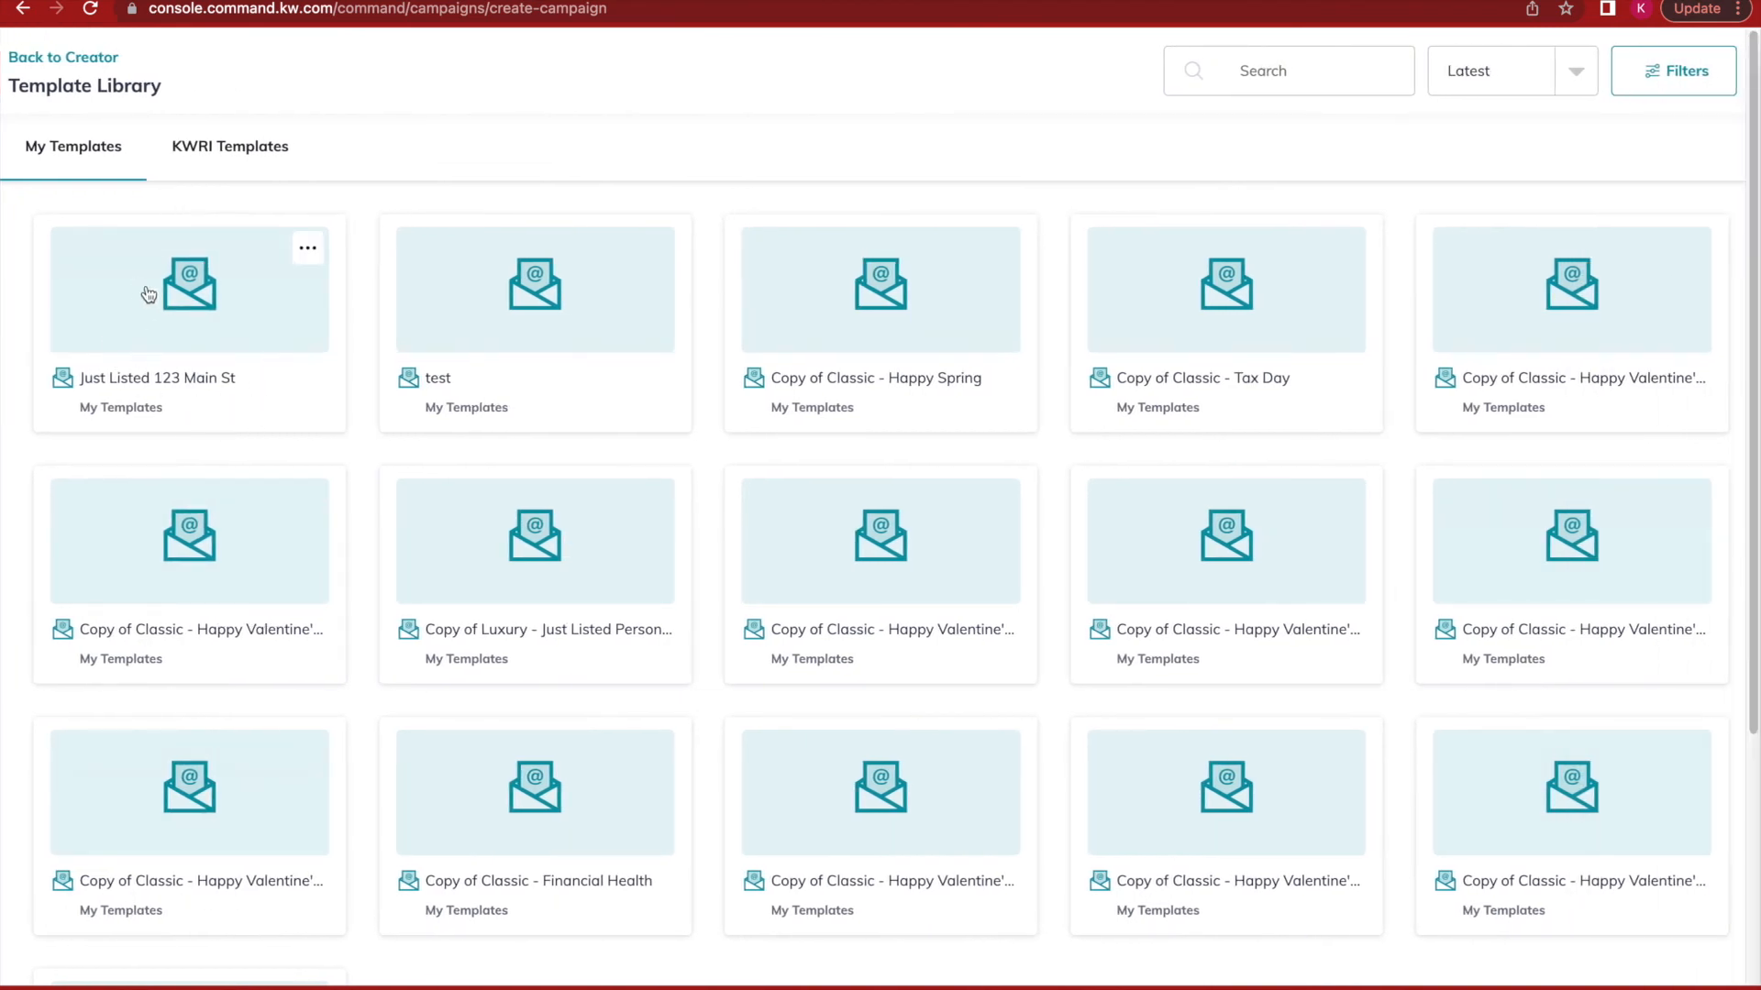
Use the Just Listed 123 Main St template as the email content and save it.
left_click(186, 315)
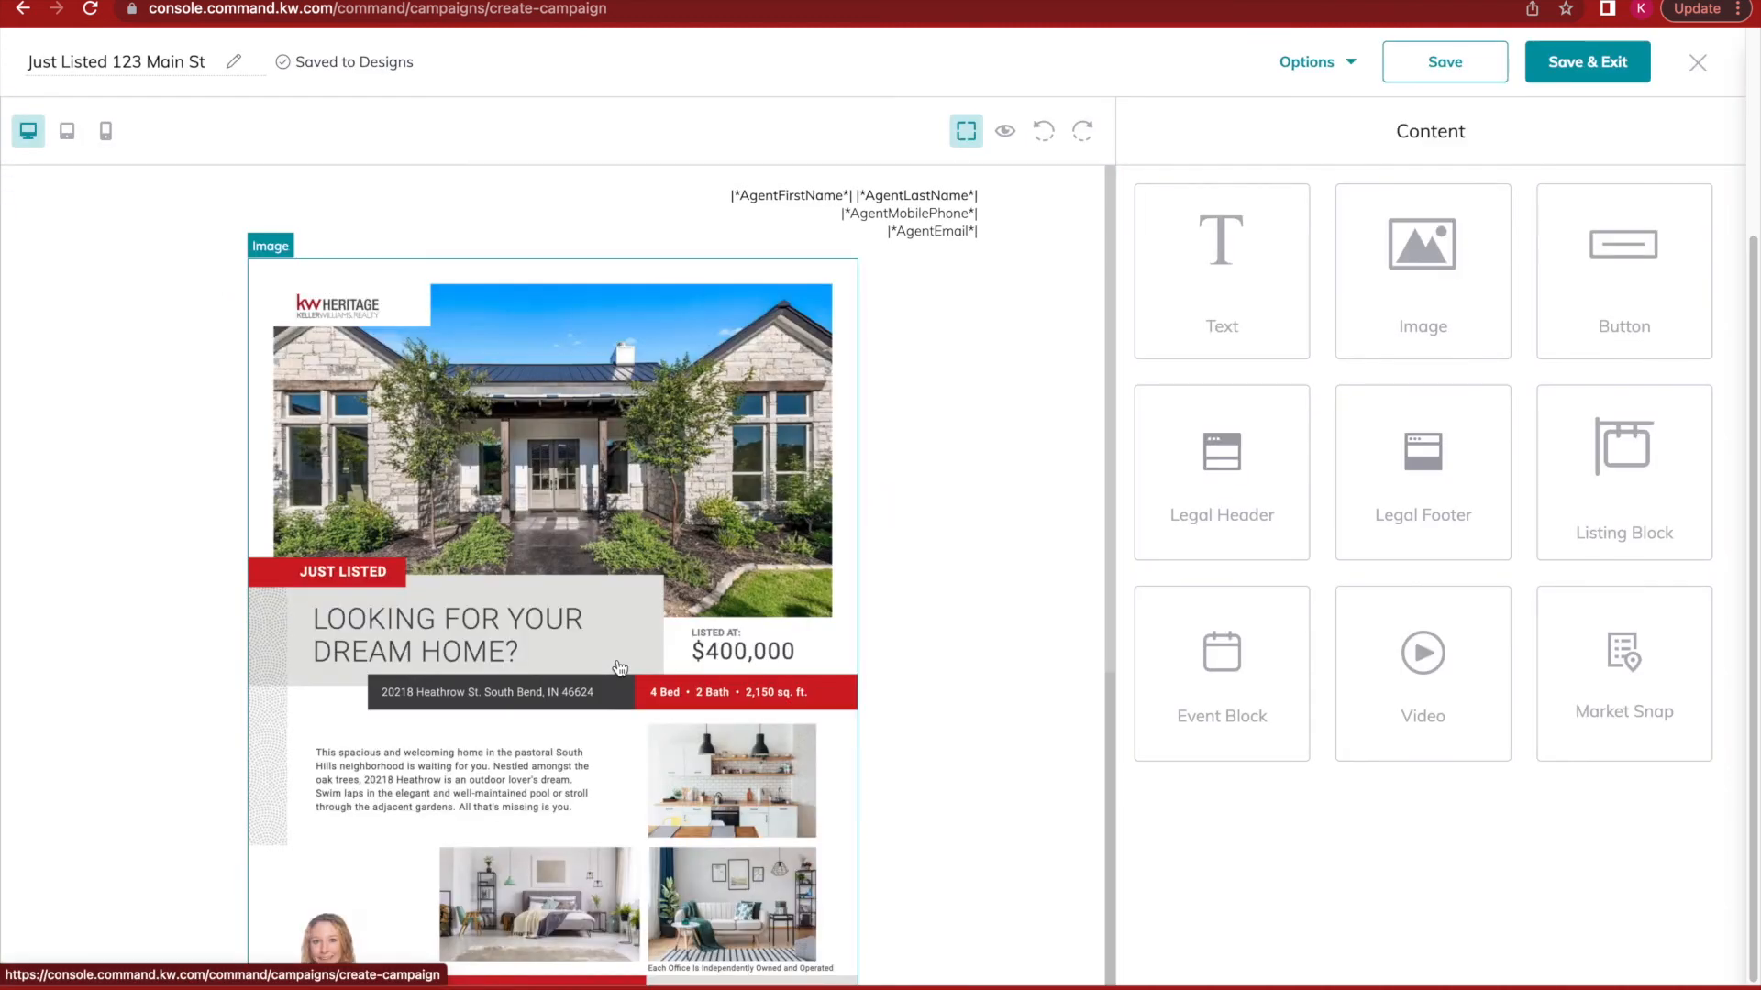
scroll(1020, 490, "down", 4)
scroll(1018, 486, "up", 4)
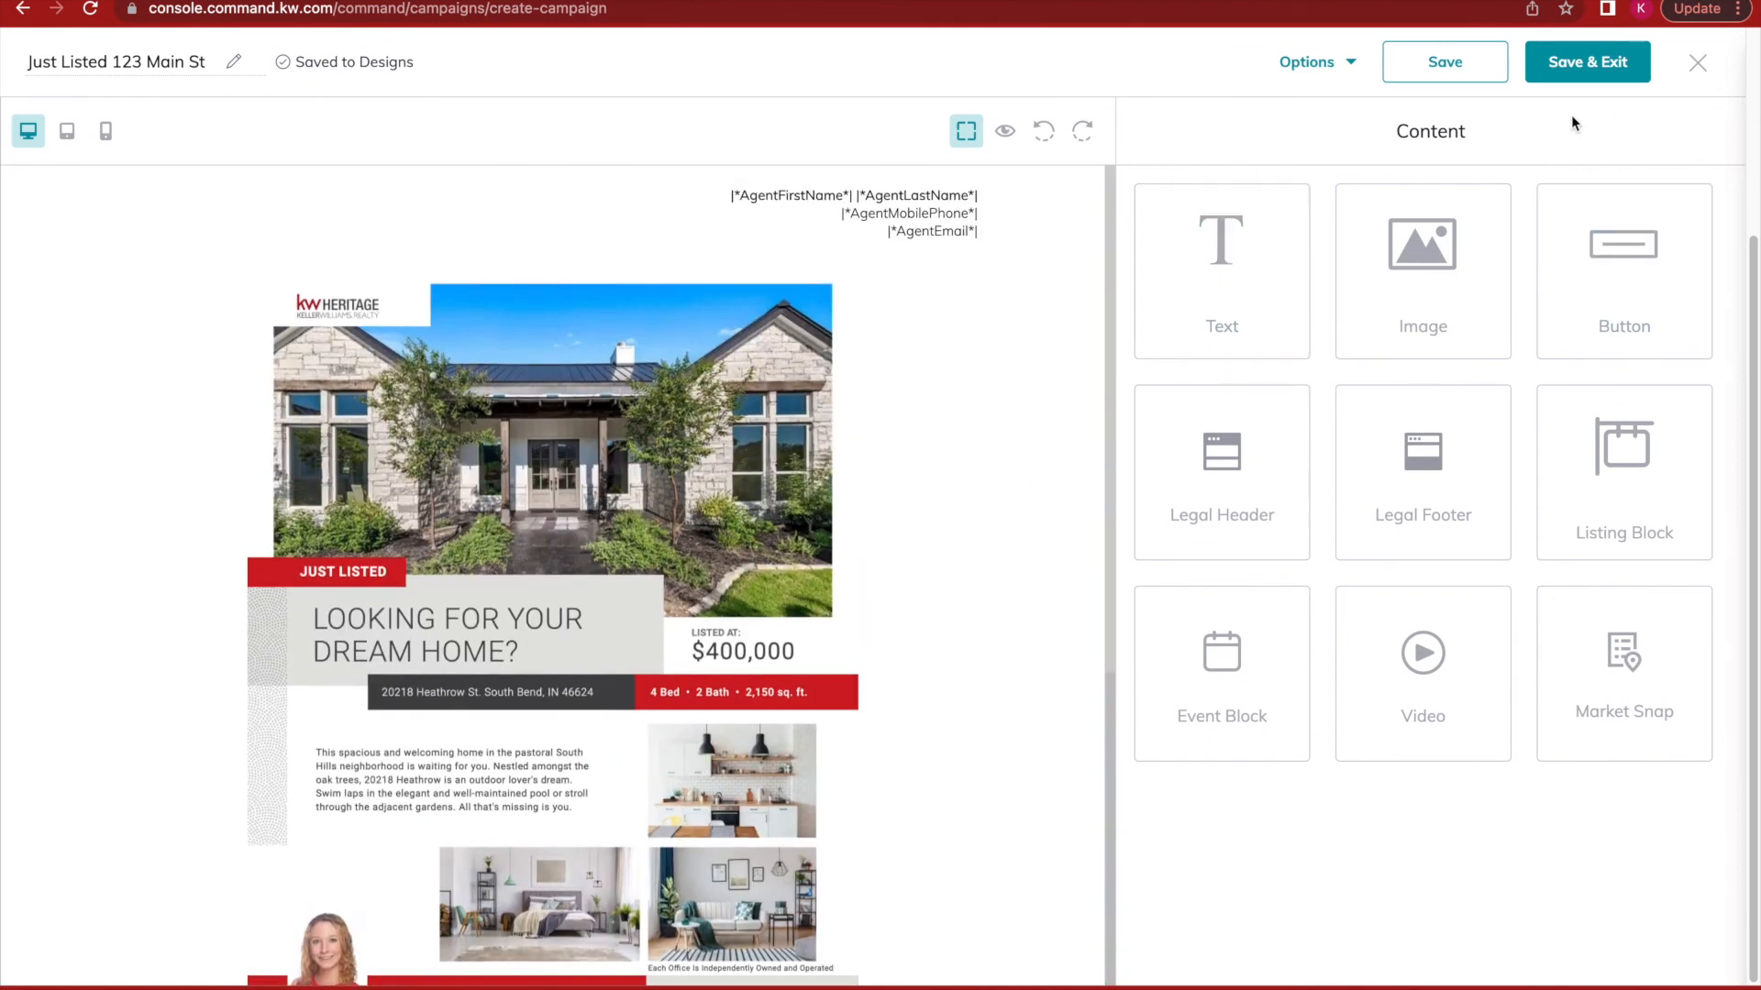
left_click(1589, 64)
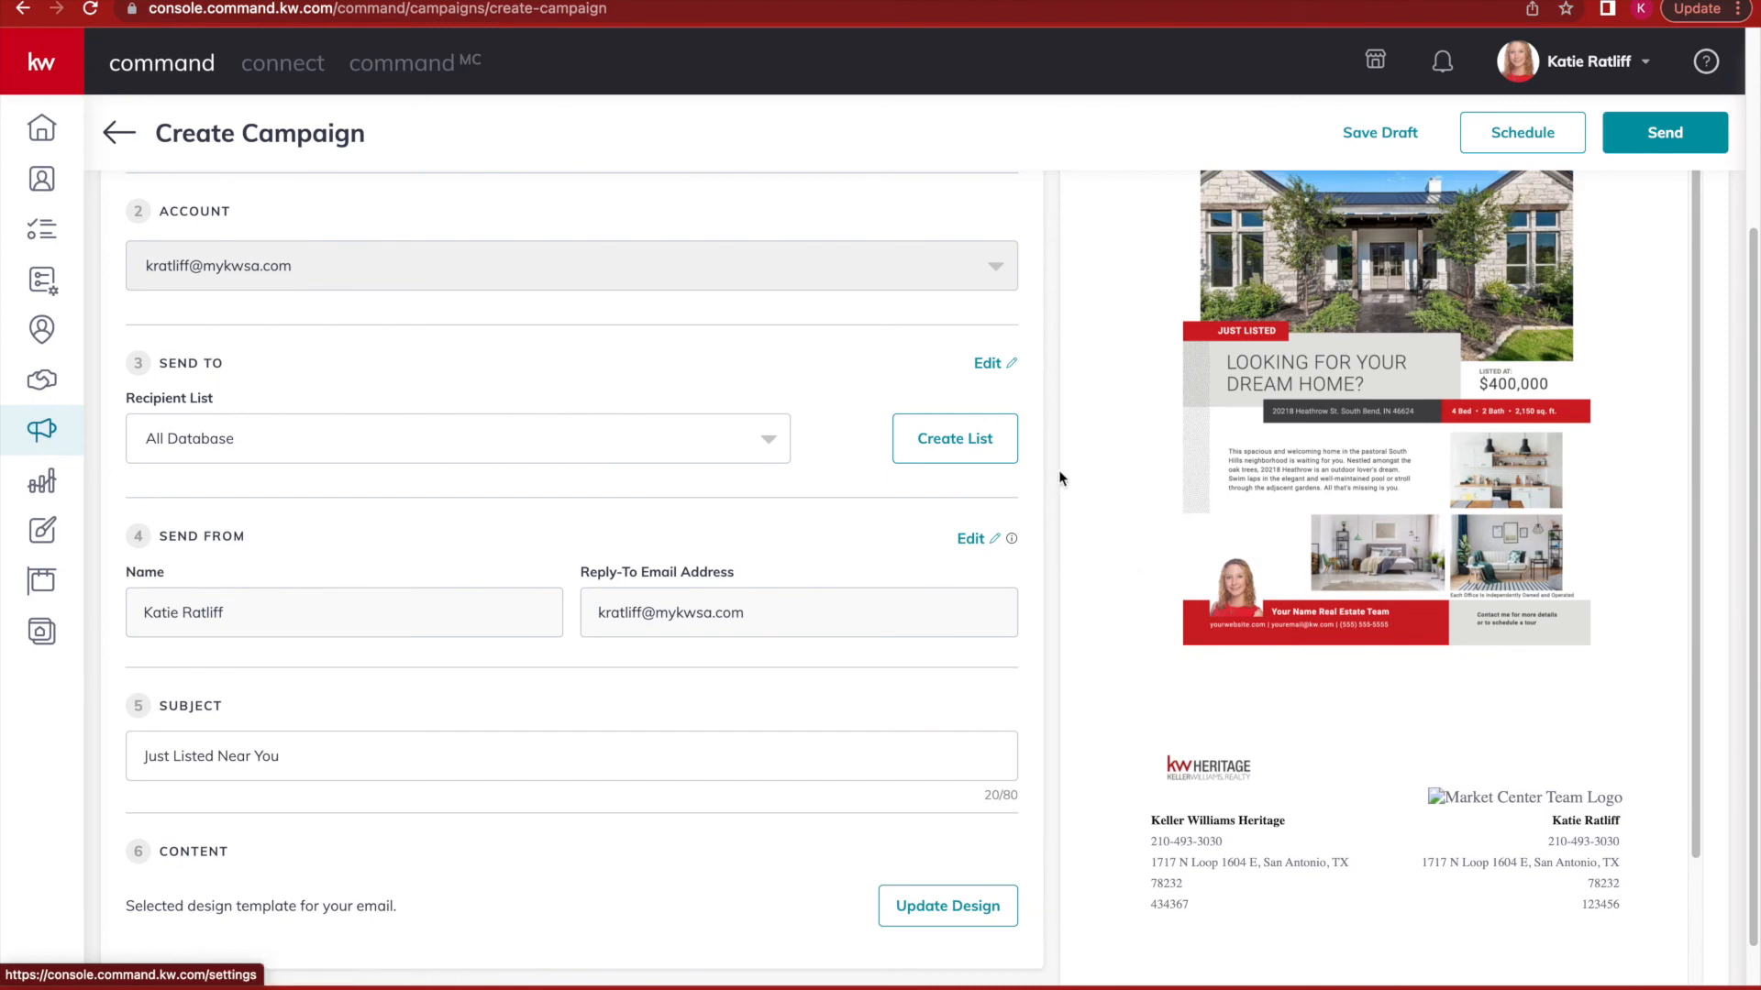
Bring up the Schedule Campaign options for the Just Listed campaign.
scroll(1481, 461, "down", 2)
scroll(1480, 461, "up", 5)
scroll(1480, 461, "down", 10)
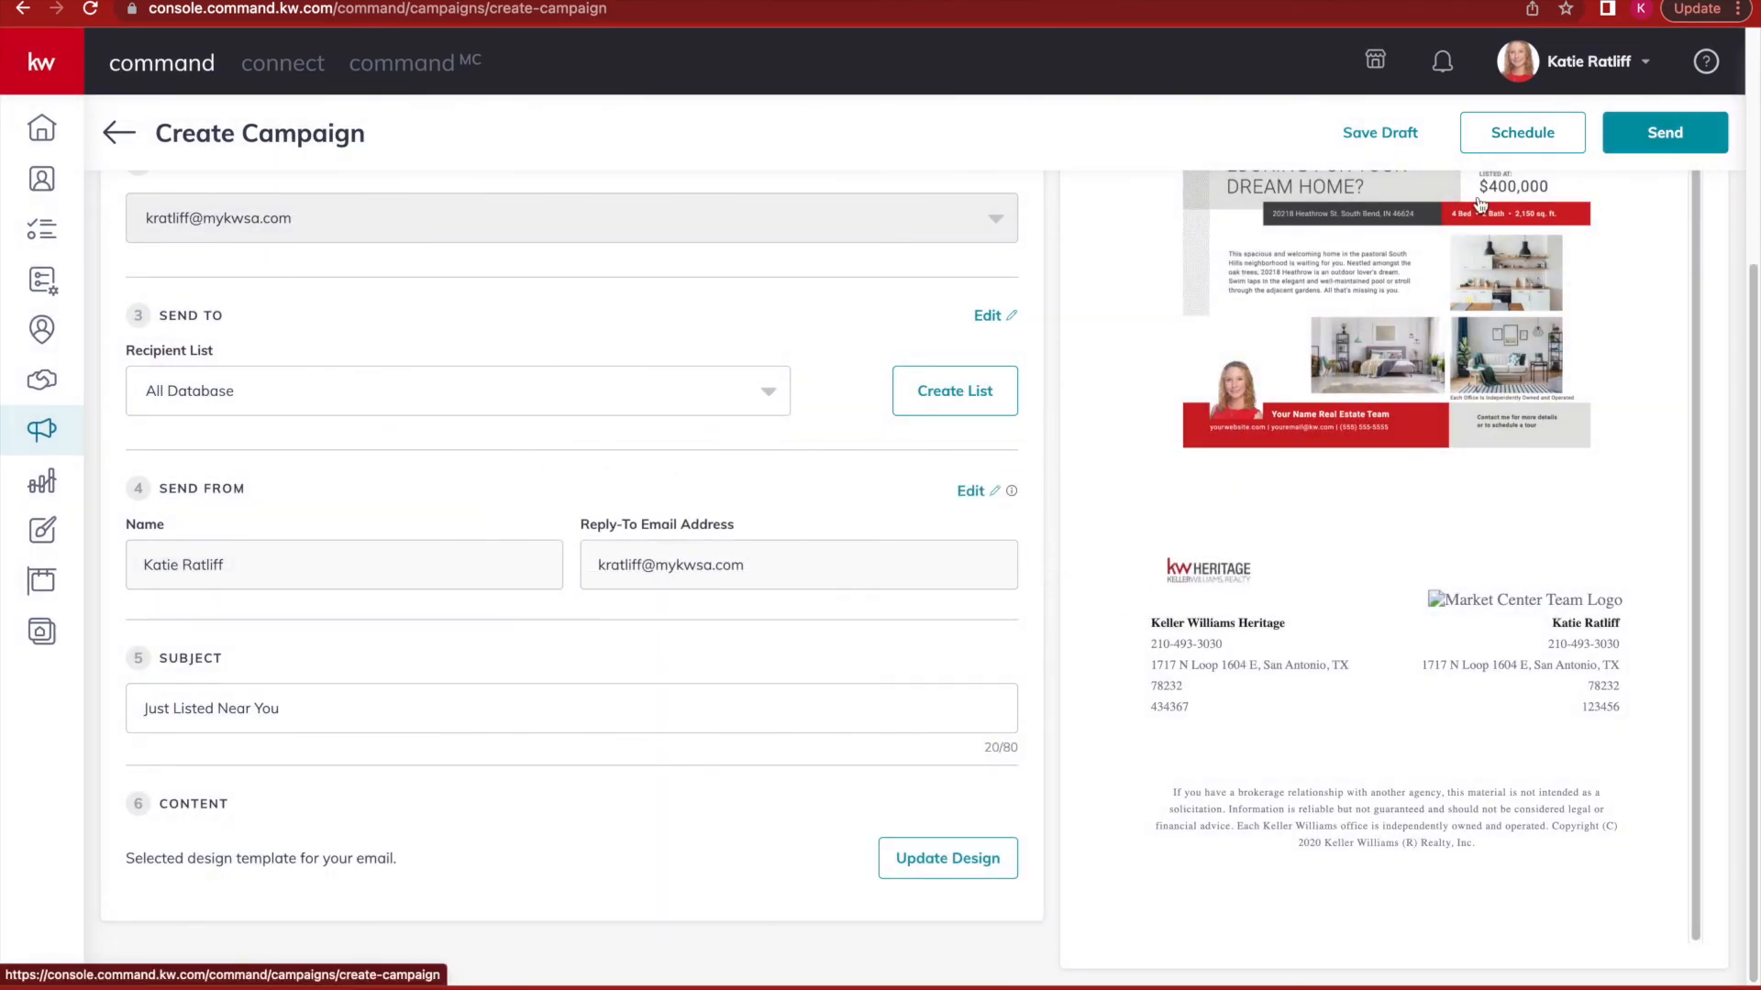
left_click(1504, 138)
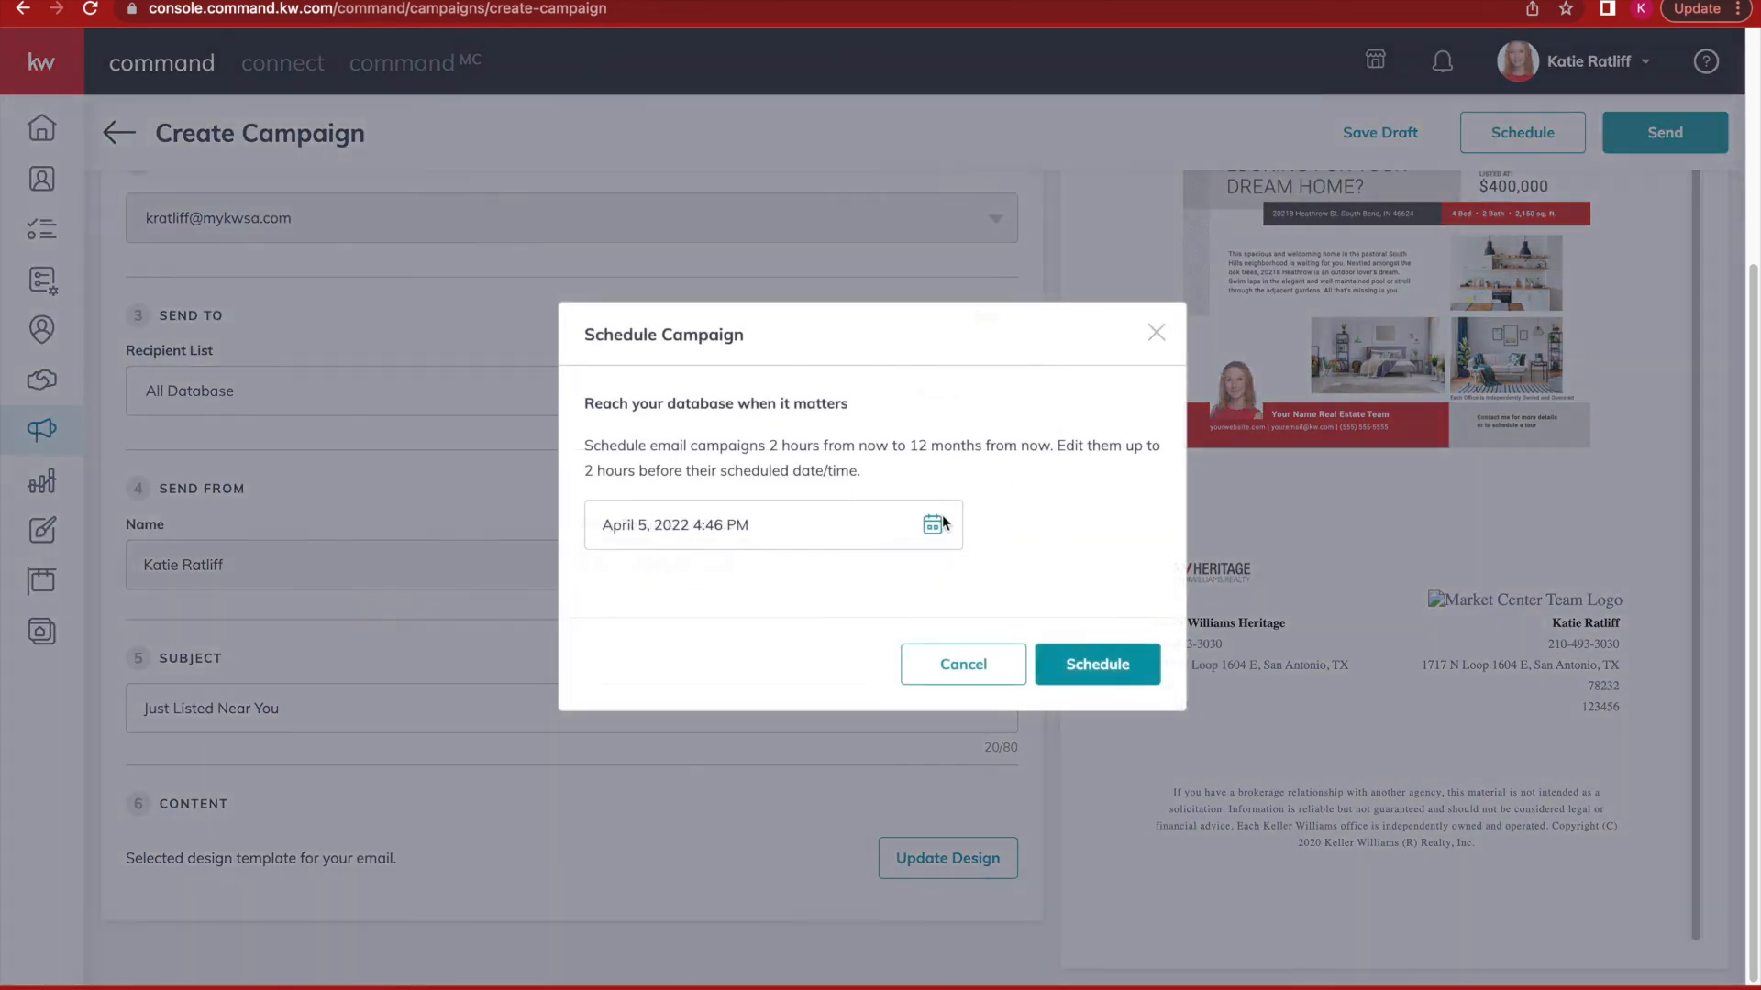
Open the date and time picker in the Schedule Campaign dialog.
left_click(924, 524)
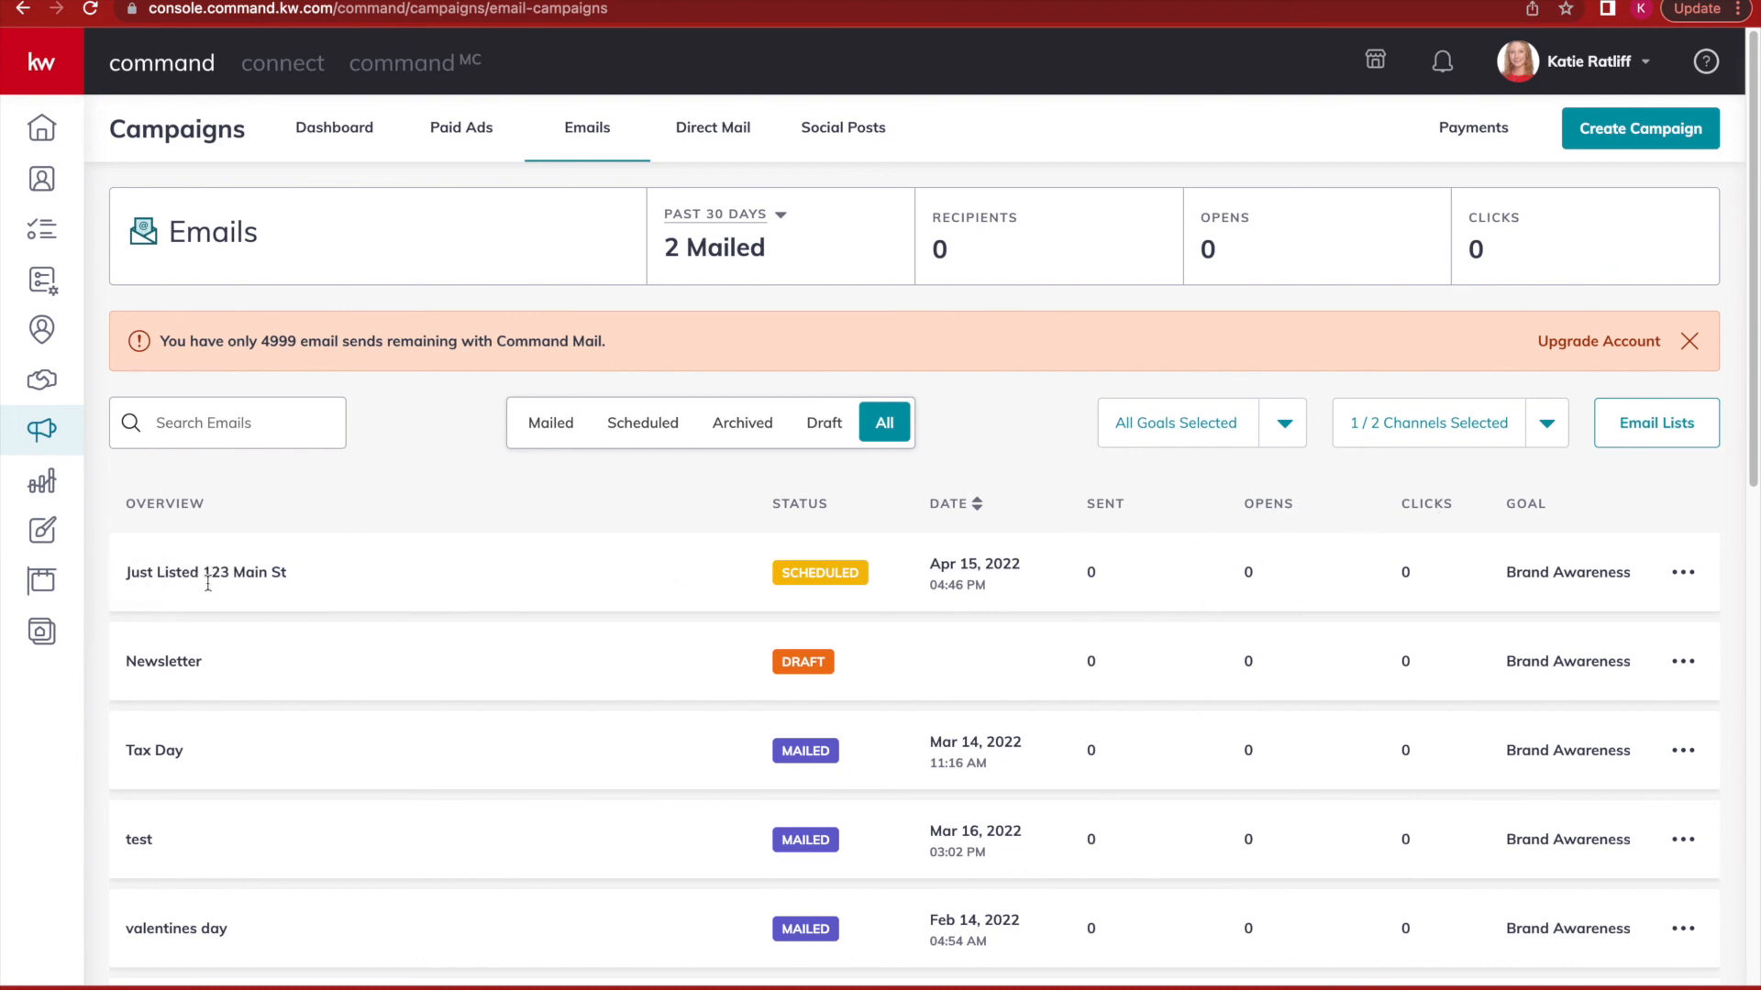
Show My Email List with its five lists, including All Database (3 contacts).
left_click(175, 750)
left_click(1646, 433)
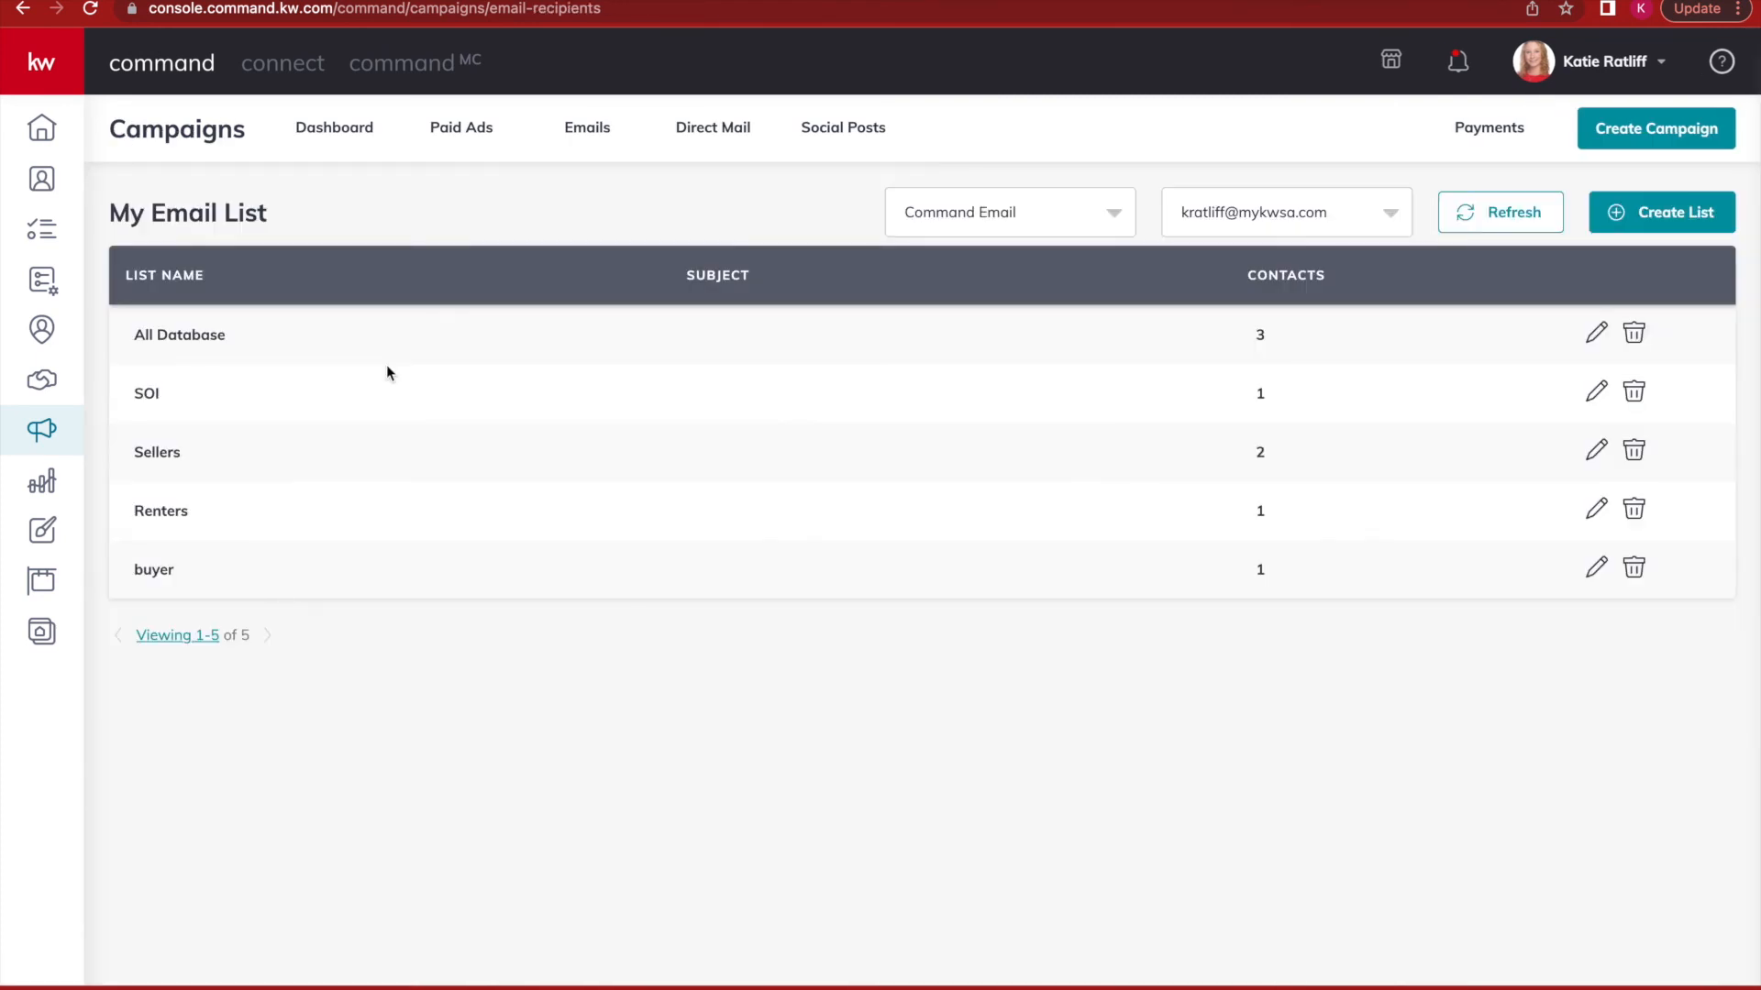